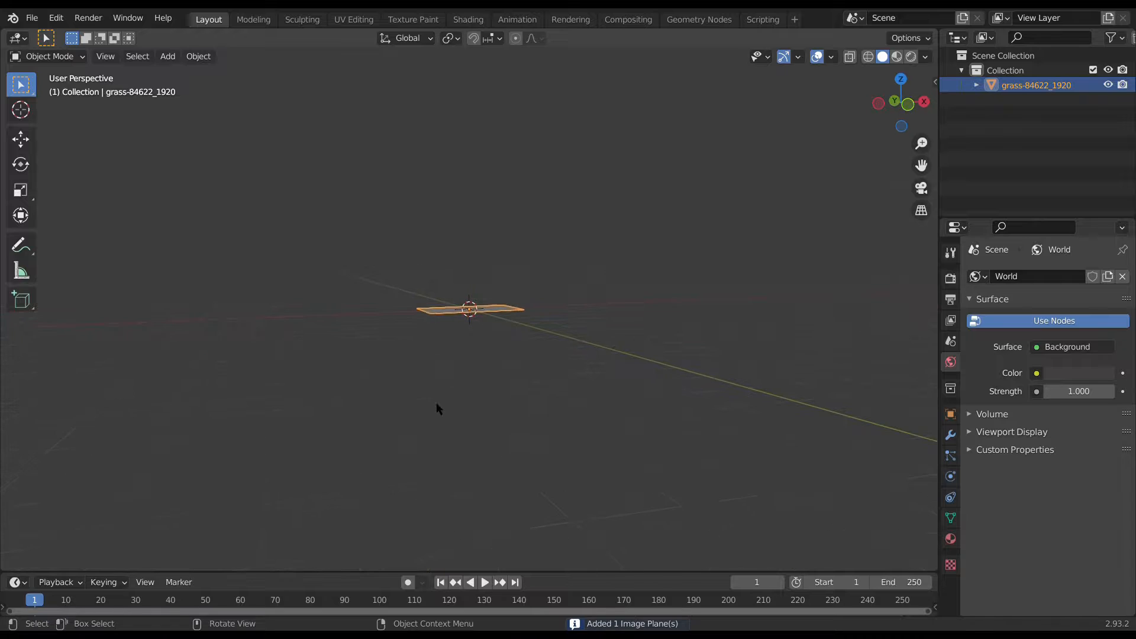
- Show the grass image plane with its texture in Material Preview shading
click(897, 57)
scroll(541, 323, up, 5)
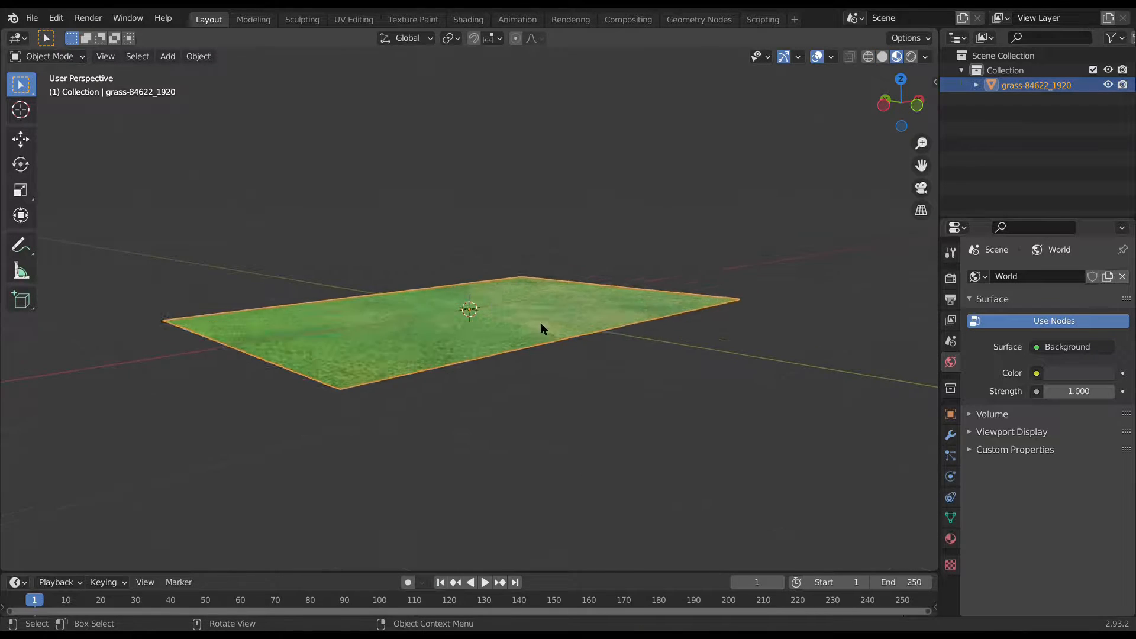
middle_drag(540, 322, 862, 464)
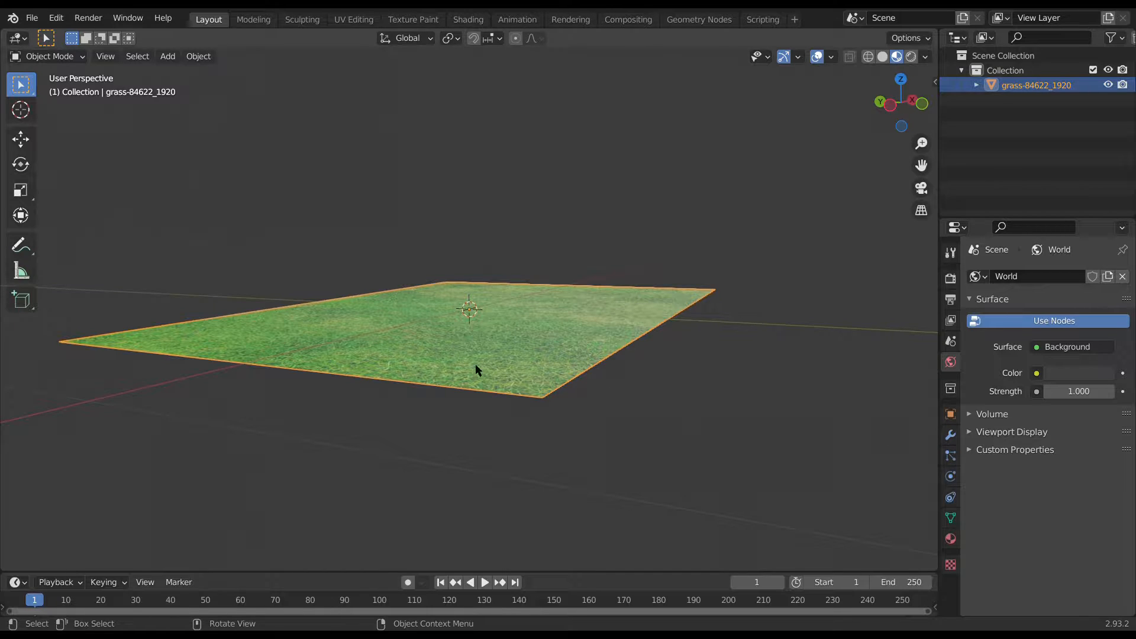
- Add a Hair particle system to the grass plane with 30000 hairs
click(948, 457)
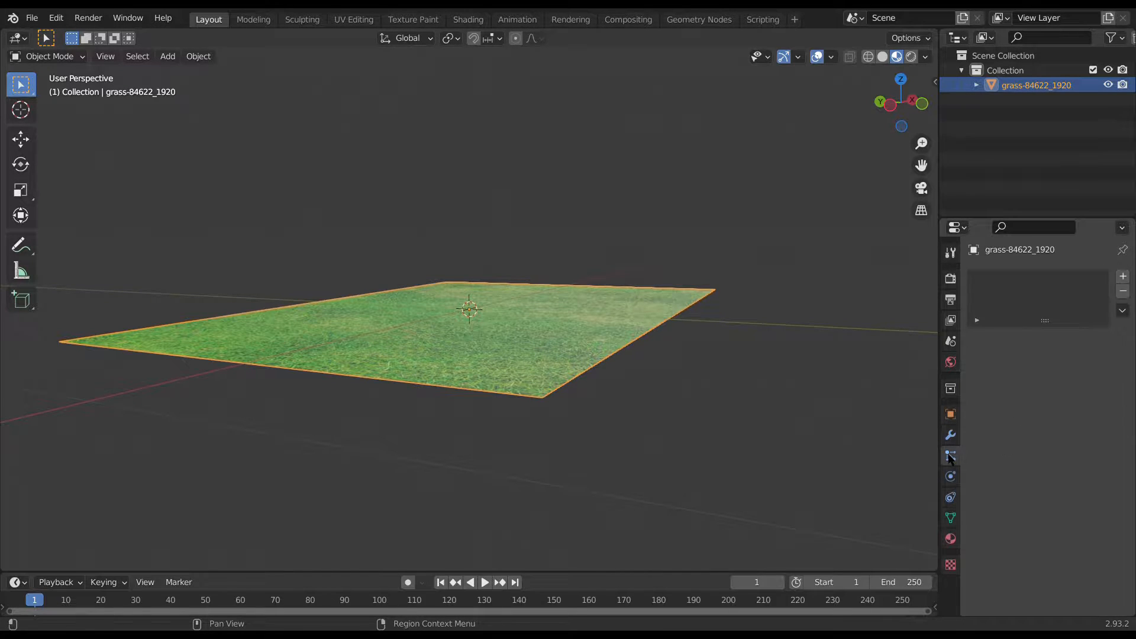
click(1123, 277)
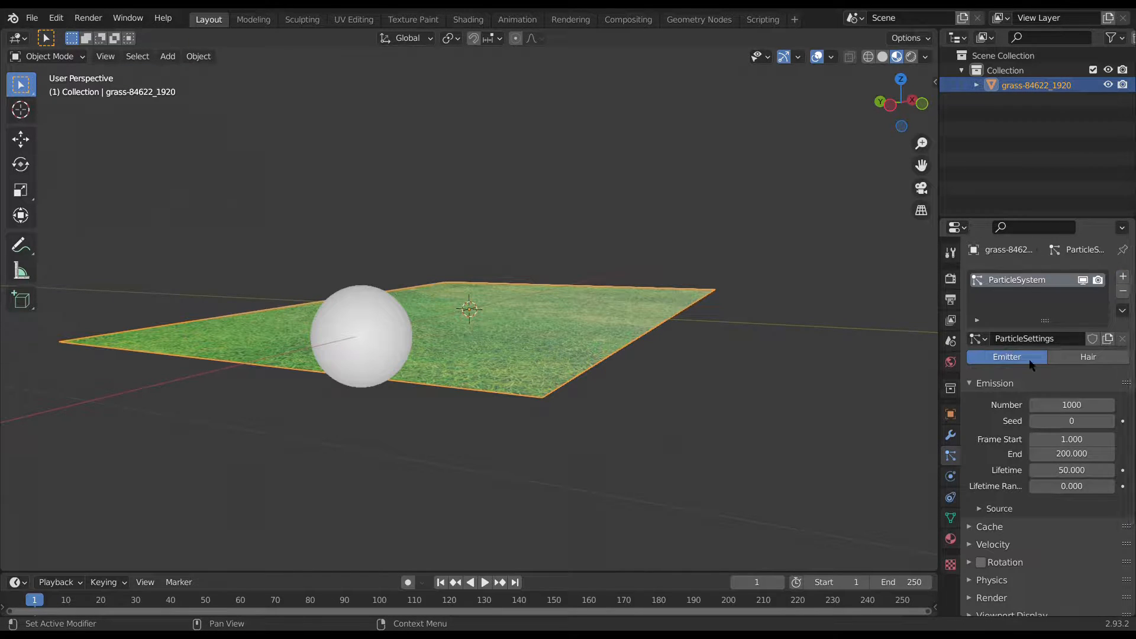
click(1088, 357)
click(1078, 425)
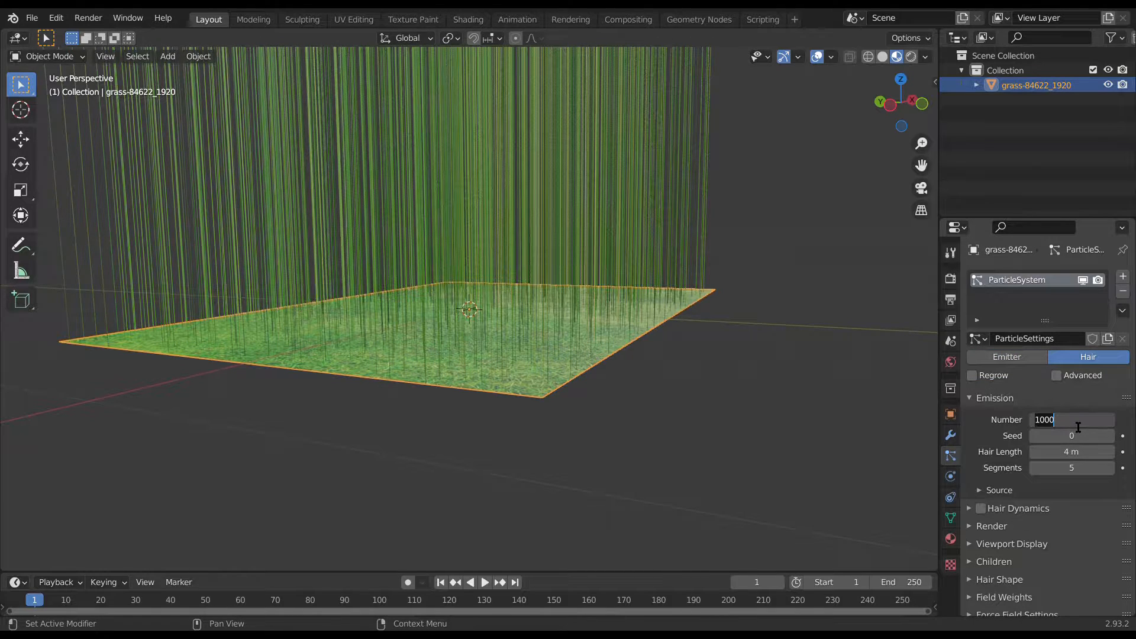
key(Return)
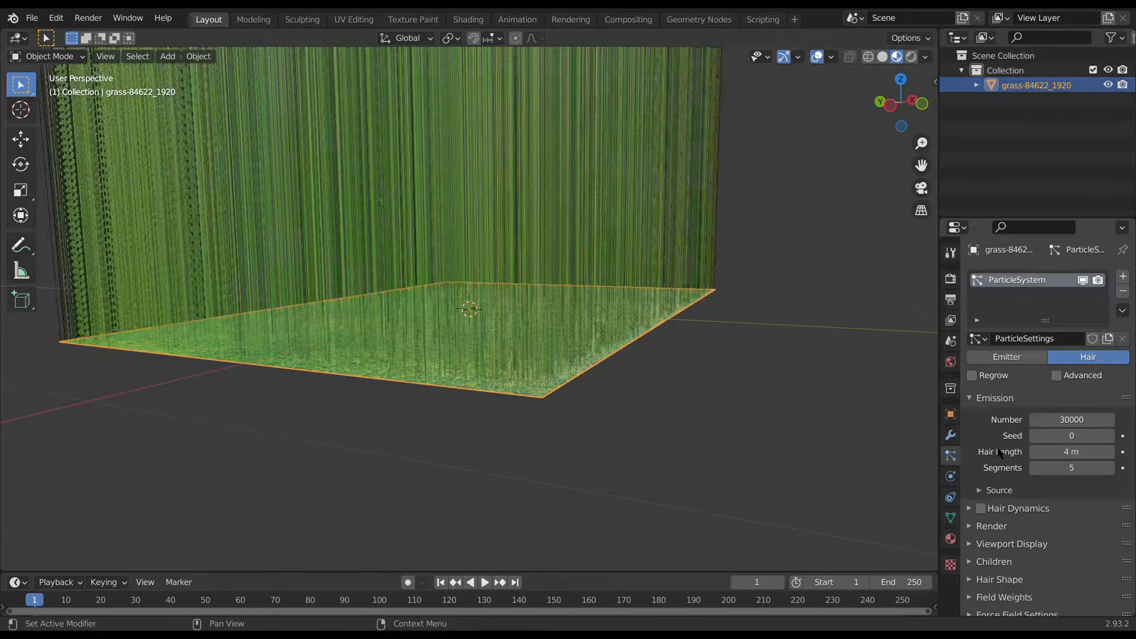
- Set the grass particle system's hair length to 0.05 m
click(1060, 453)
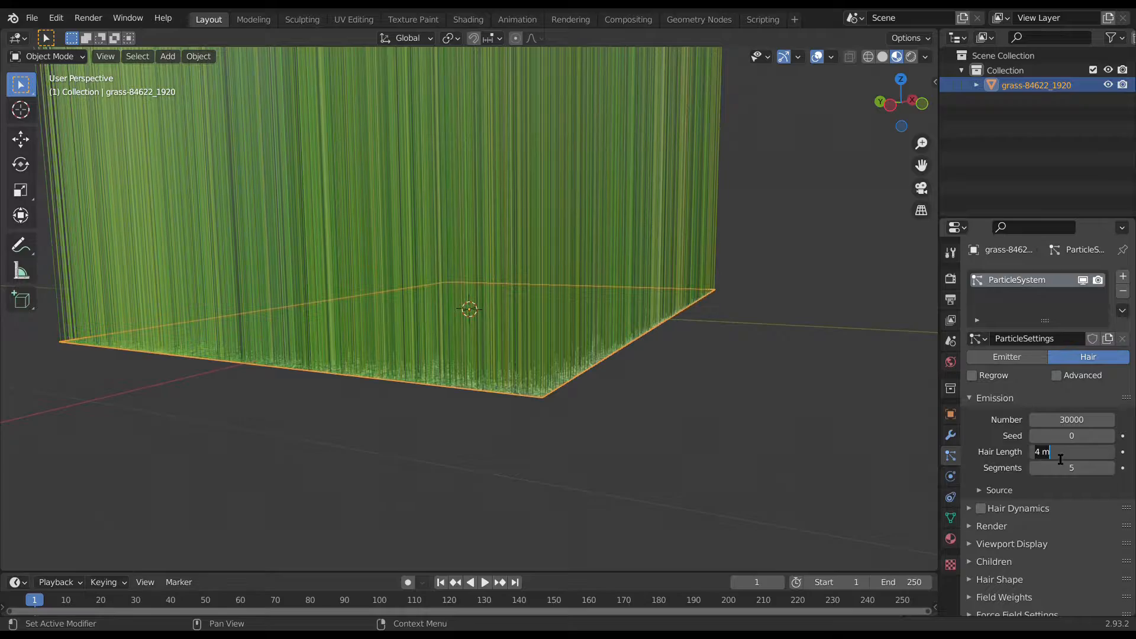
key(Return)
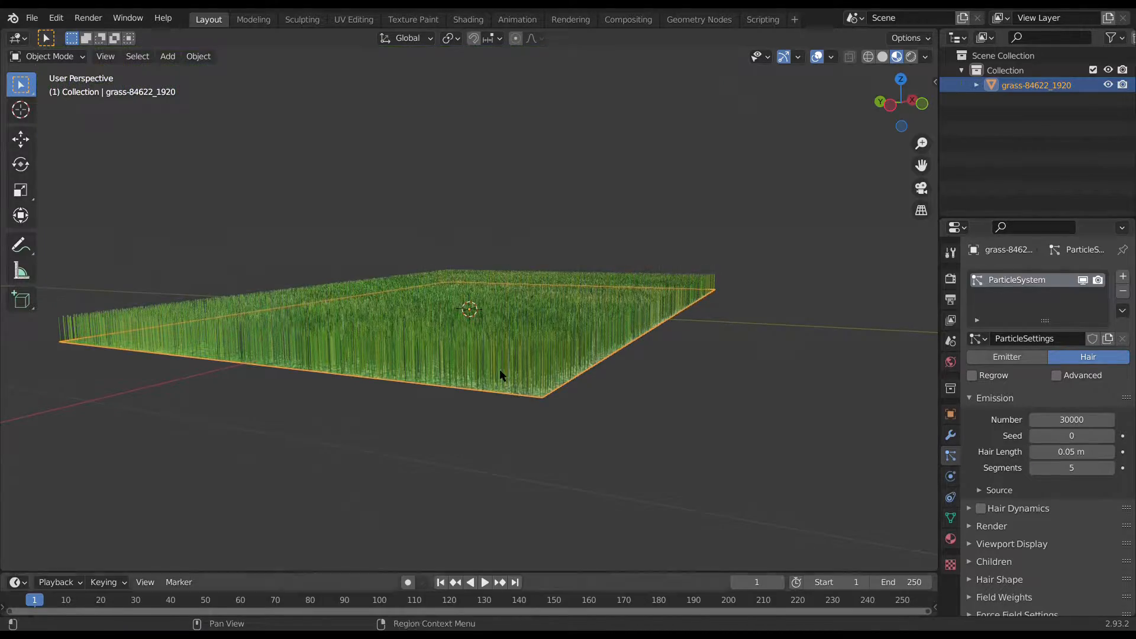
middle_drag(502, 375, 526, 372)
scroll(509, 379, up, 4)
middle_drag(500, 384, 446, 419)
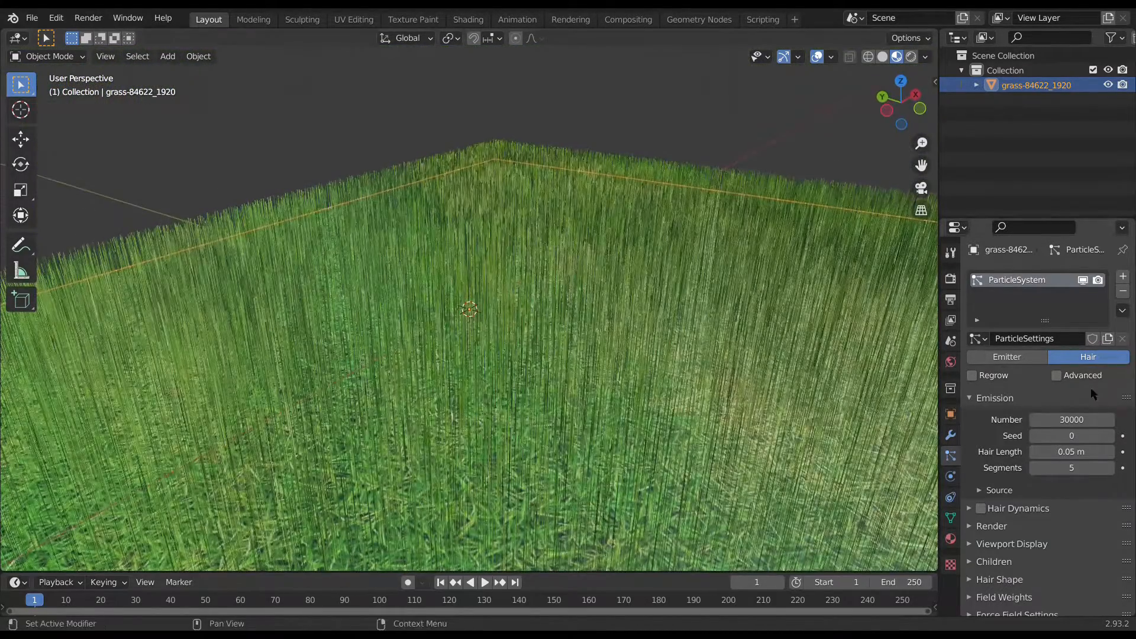
- Enable the Advanced hair options and set the Brownian force to 0.02
click(1055, 376)
scroll(1006, 520, down, 1)
click(976, 538)
scroll(979, 540, down, 3)
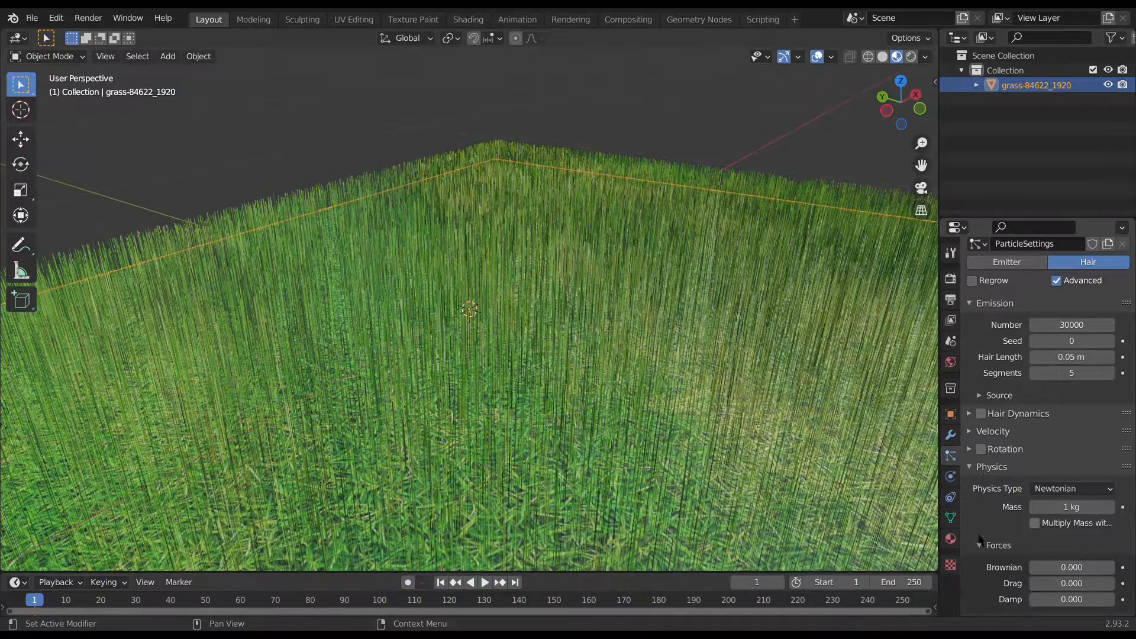
click(1074, 568)
text(0.02)
key(Return)
- Set the grass hair's children to Interpolated for denser blades
scroll(1018, 530, down, 8)
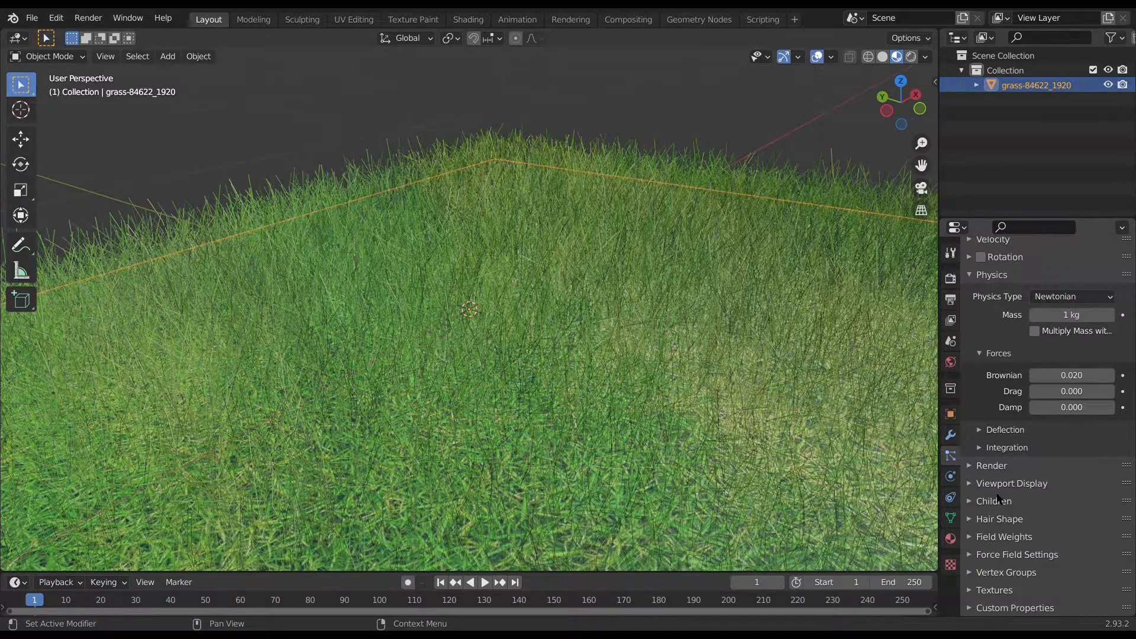
click(998, 500)
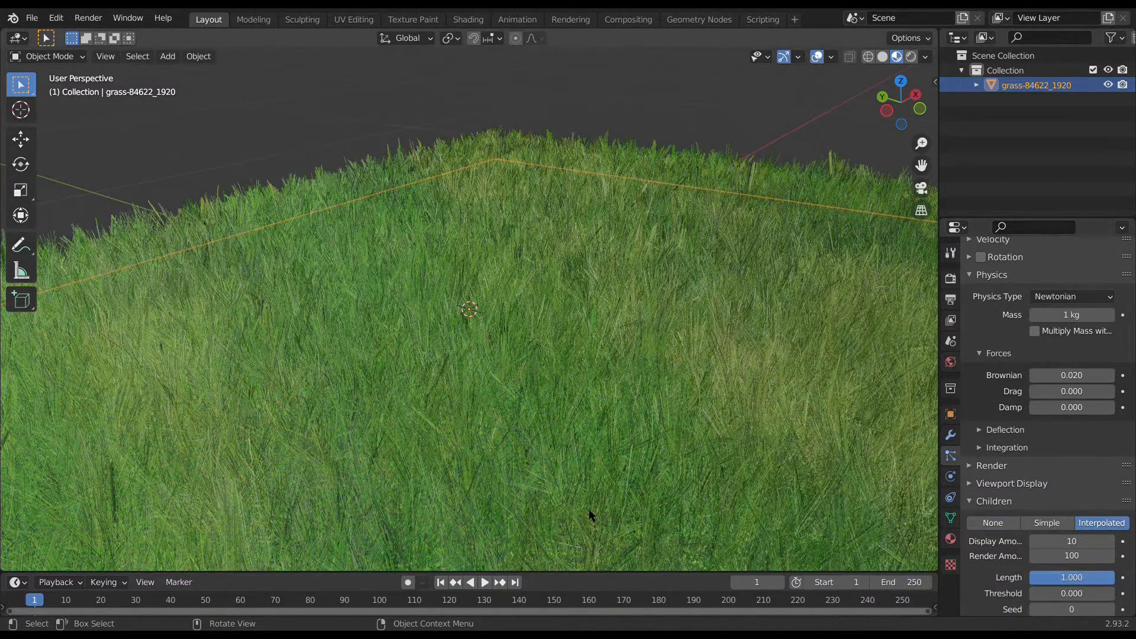
scroll(590, 514, down, 5)
middle_drag(433, 394, 643, 367)
scroll(446, 256, down, 2)
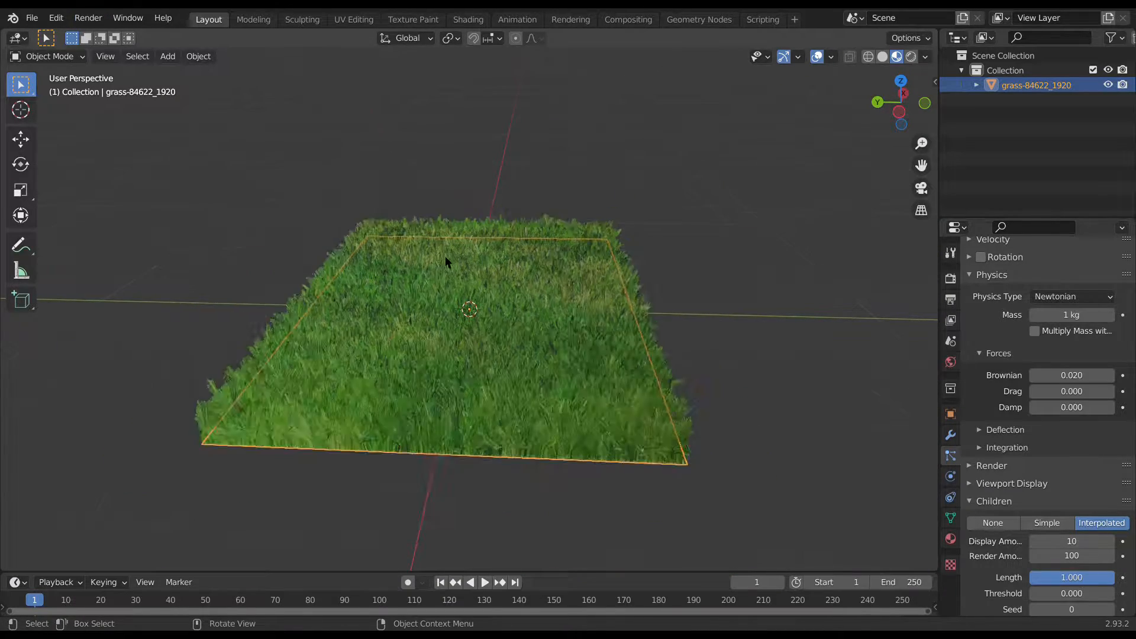
middle_drag(446, 256, 446, 262)
- Add a cube mesh at the centre of the grass and scale it down to a small block
key(shift+a)
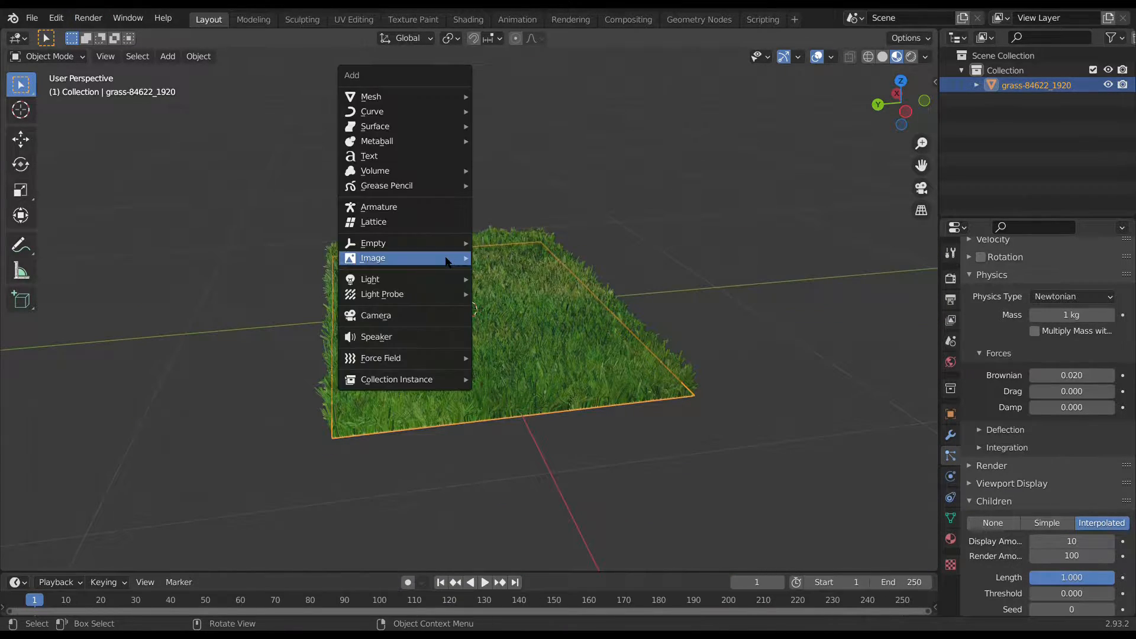
mouse_move(414, 96)
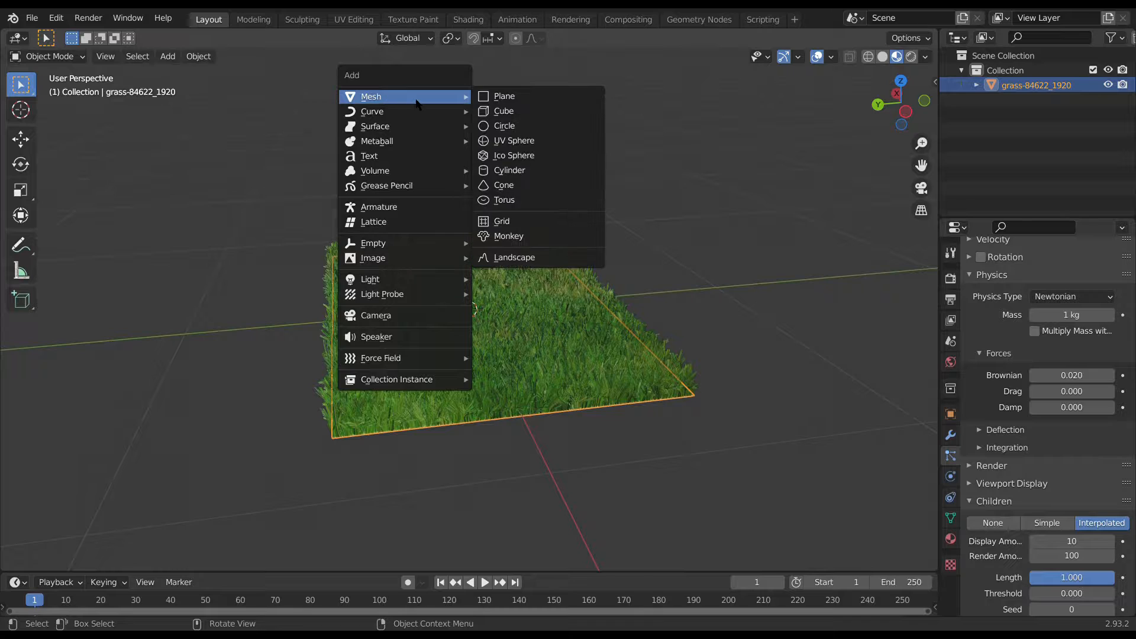
click(516, 110)
key(s)
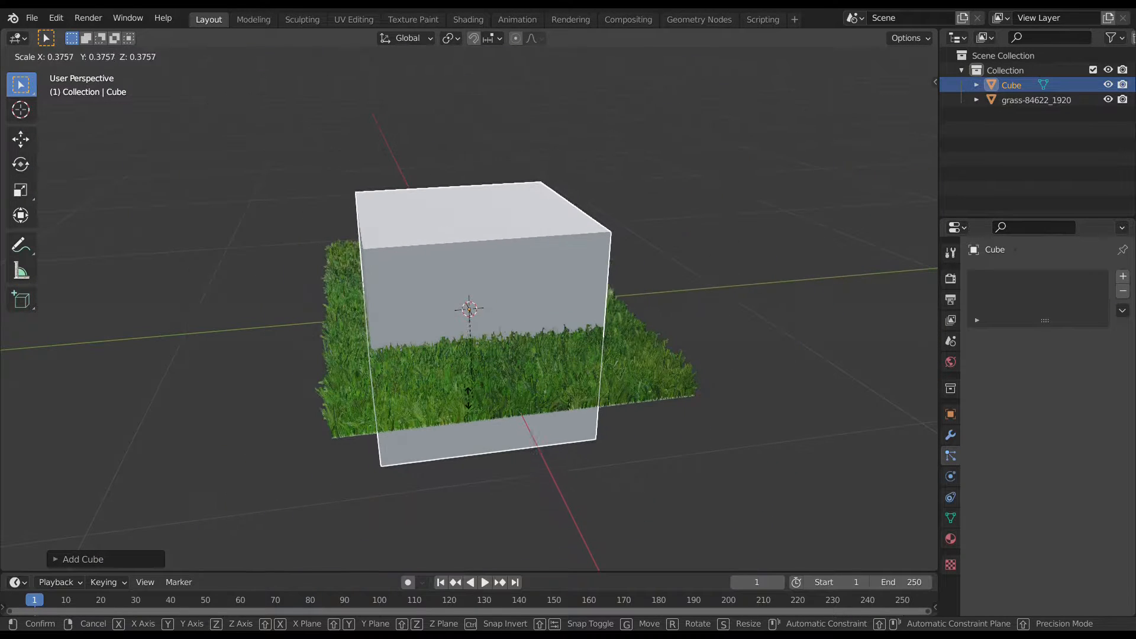
click(464, 329)
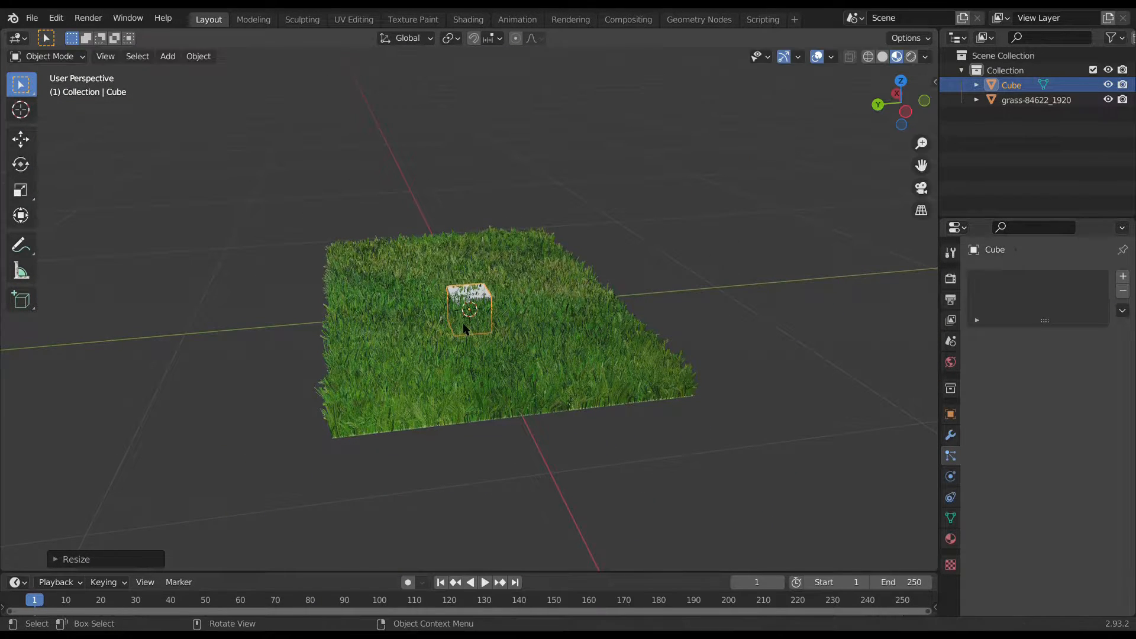
- Move the small cube along the Y axis off the grass plane and scale it down slightly more
key(g)
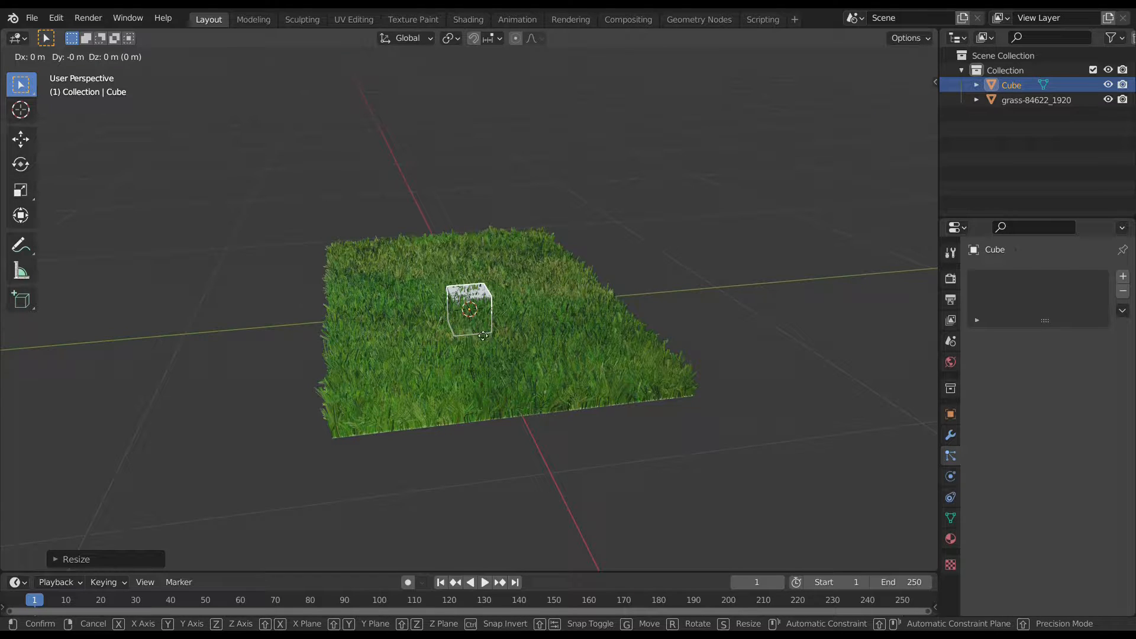
key(y)
click(787, 351)
key(s)
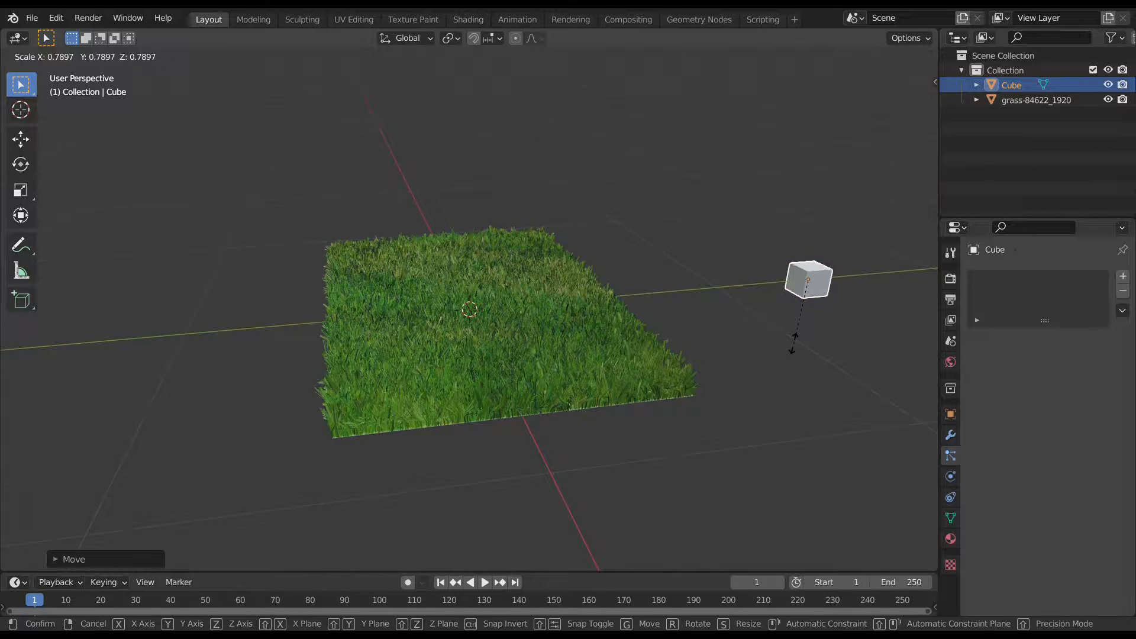
click(798, 364)
- Add a Subdivision Surface modifier to the cube with viewport and render levels both set to 5
key(KP_Decimal)
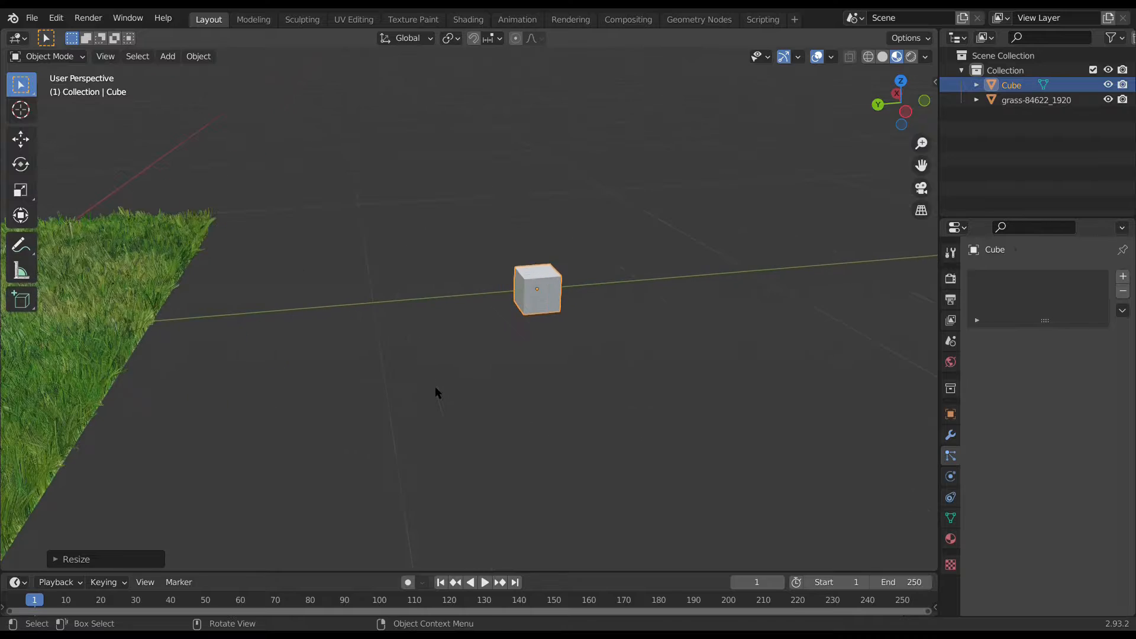
click(950, 435)
click(1006, 277)
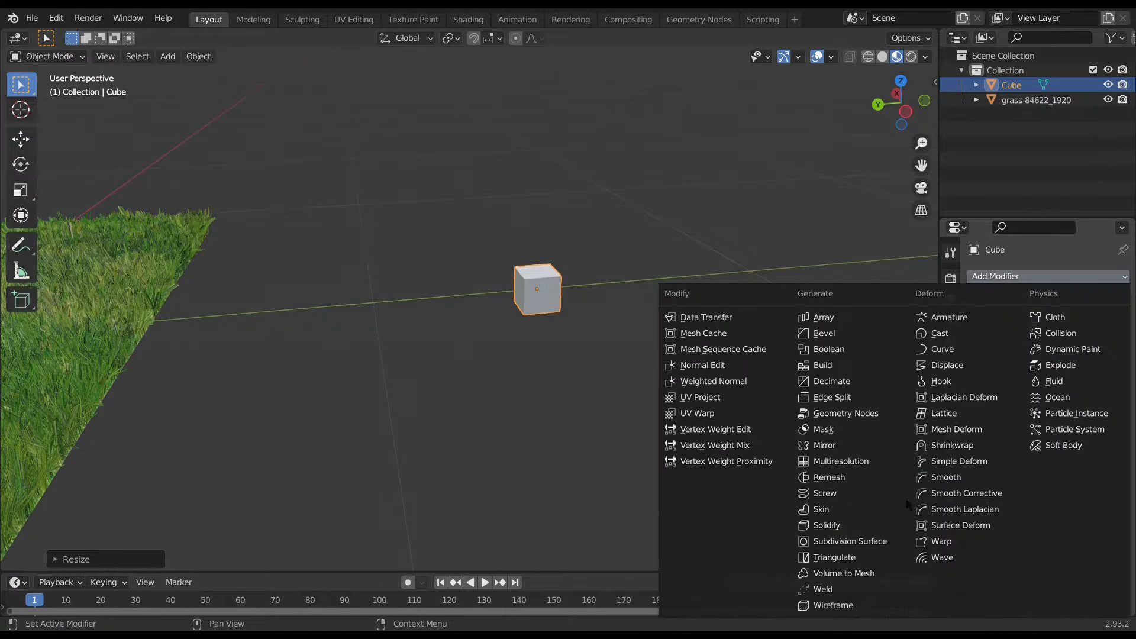
click(860, 540)
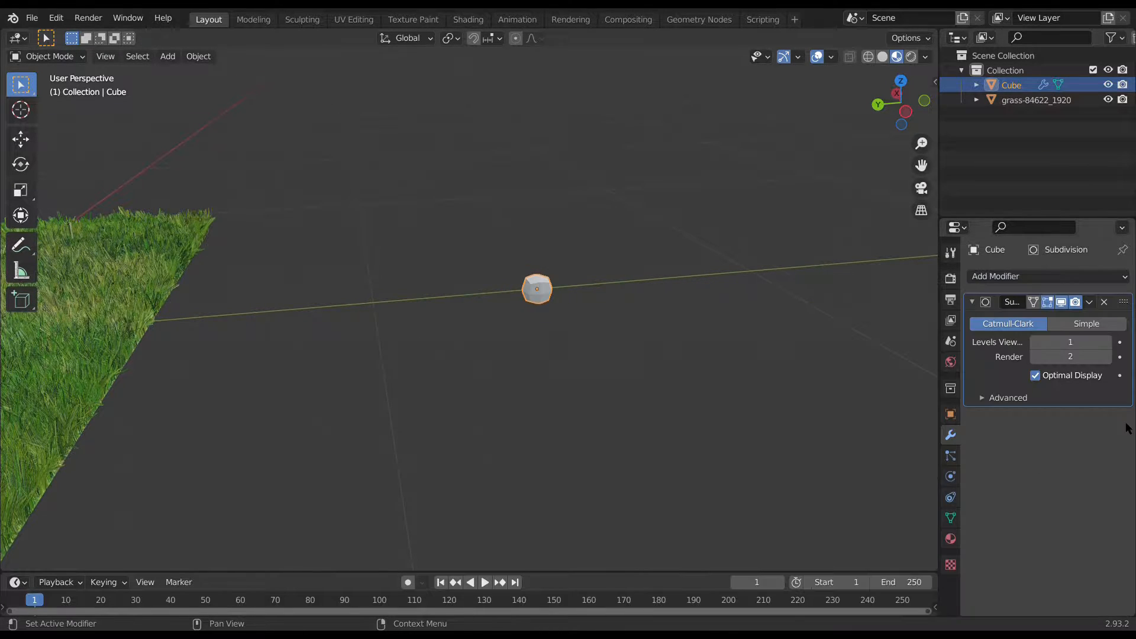
click(1092, 339)
text(5)
key(Return)
click(1070, 356)
text(5)
key(Return)
- Add a Displace modifier with a new texture to the cube and set its strength to 0.8
scroll(364, 495, up, 5)
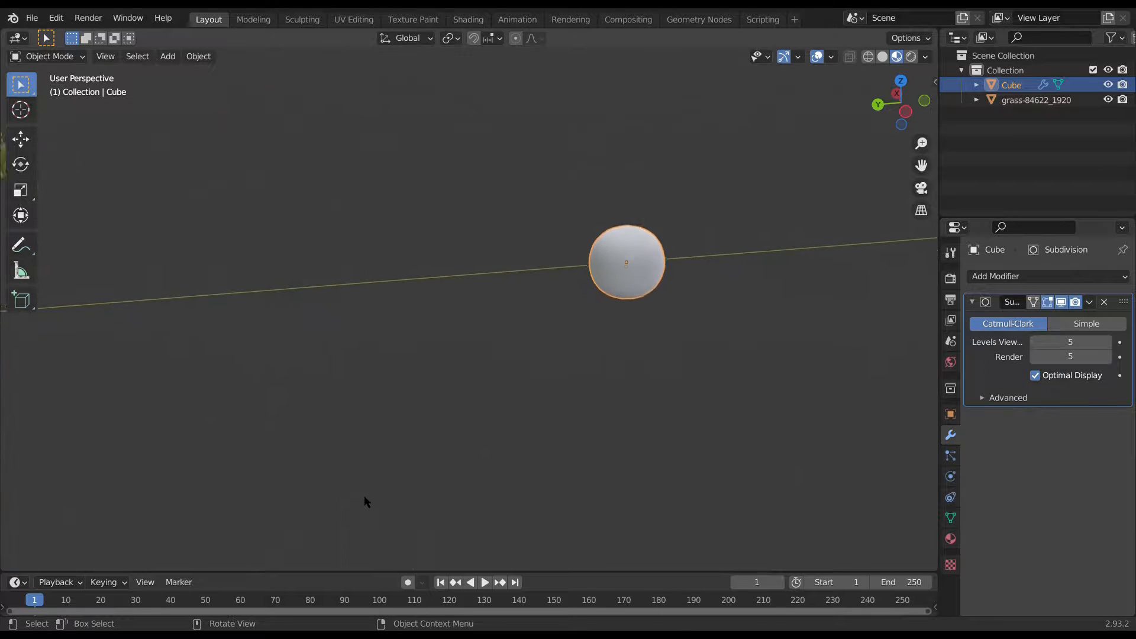
scroll(364, 495, up, 1)
shift+middle_drag(436, 522, 370, 560)
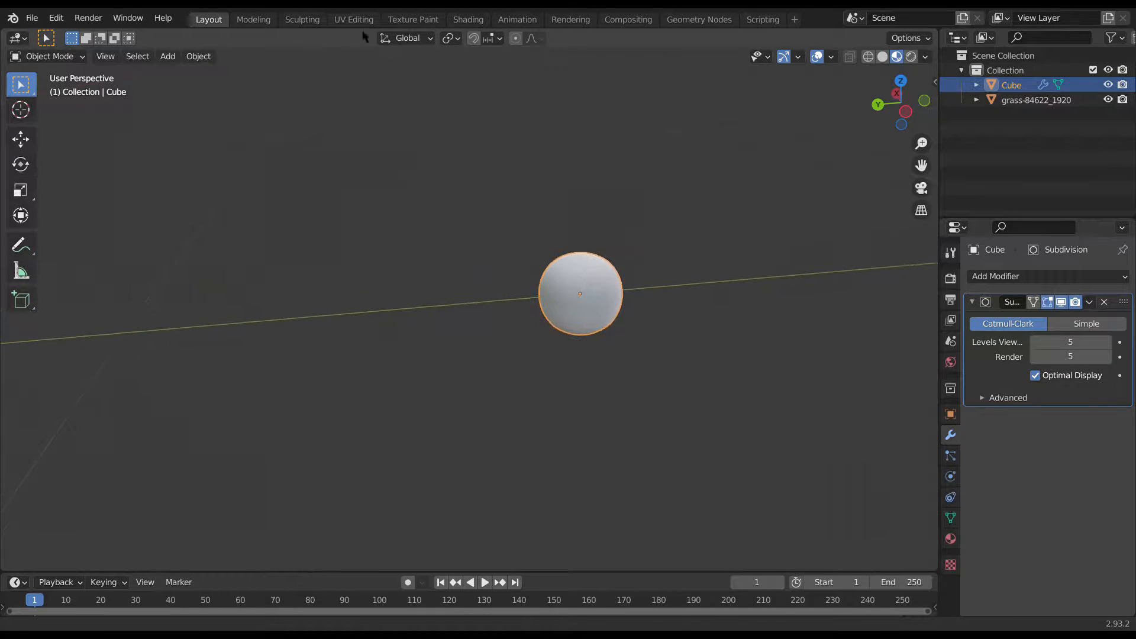
click(1032, 277)
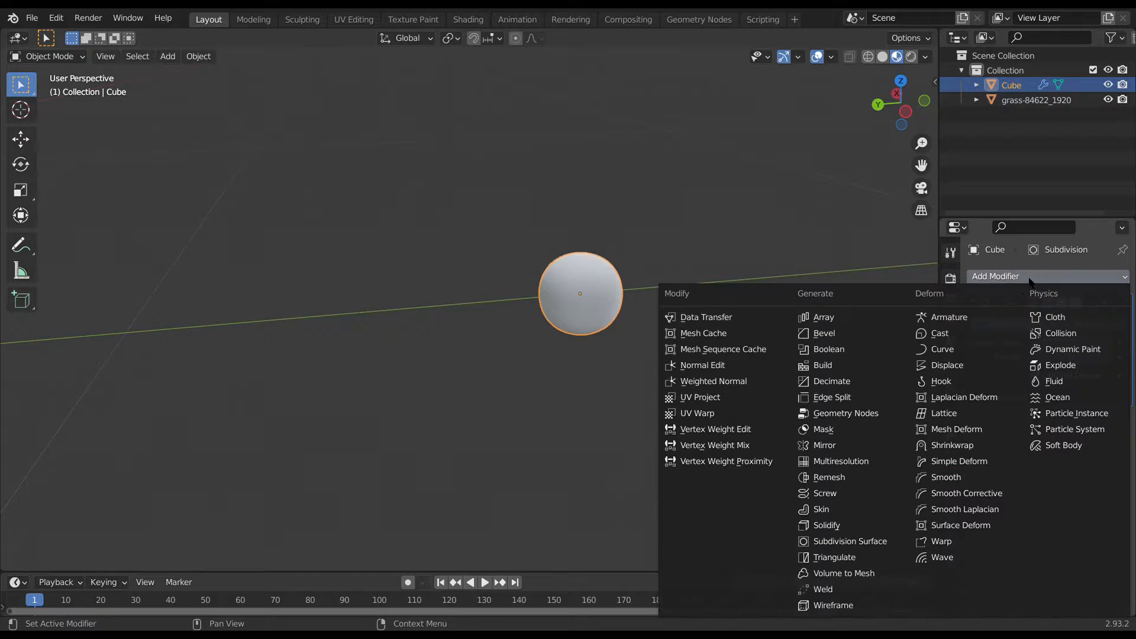
click(952, 365)
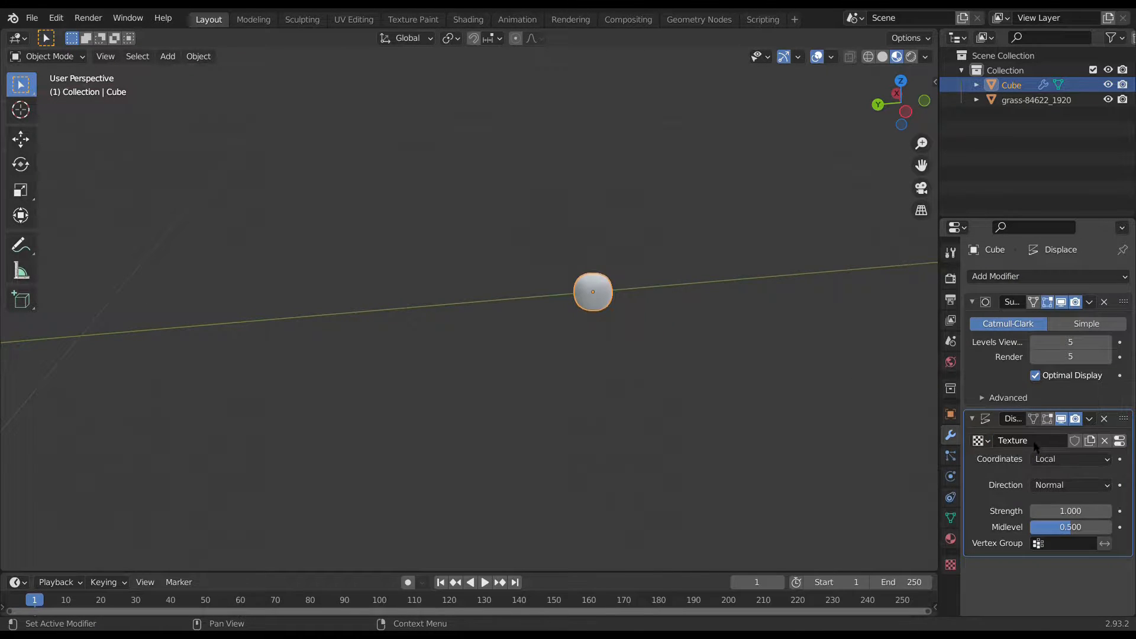
click(1063, 513)
text(0.8)
key(Return)
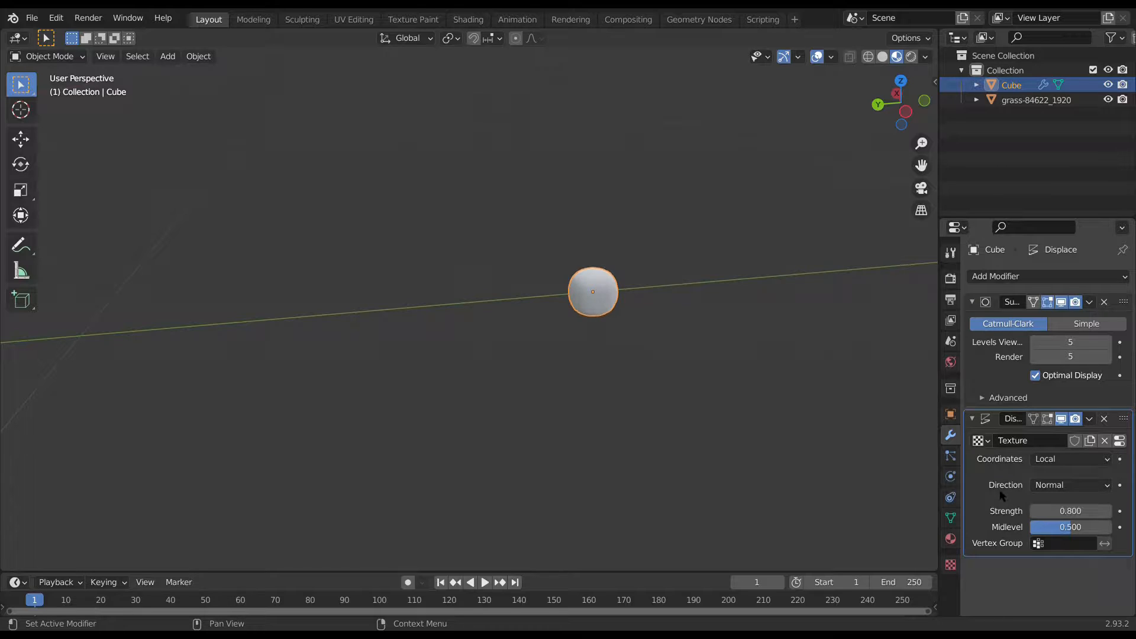
- Change the displacement texture's type to Voronoi and set its size to 1.20
click(951, 566)
click(1042, 323)
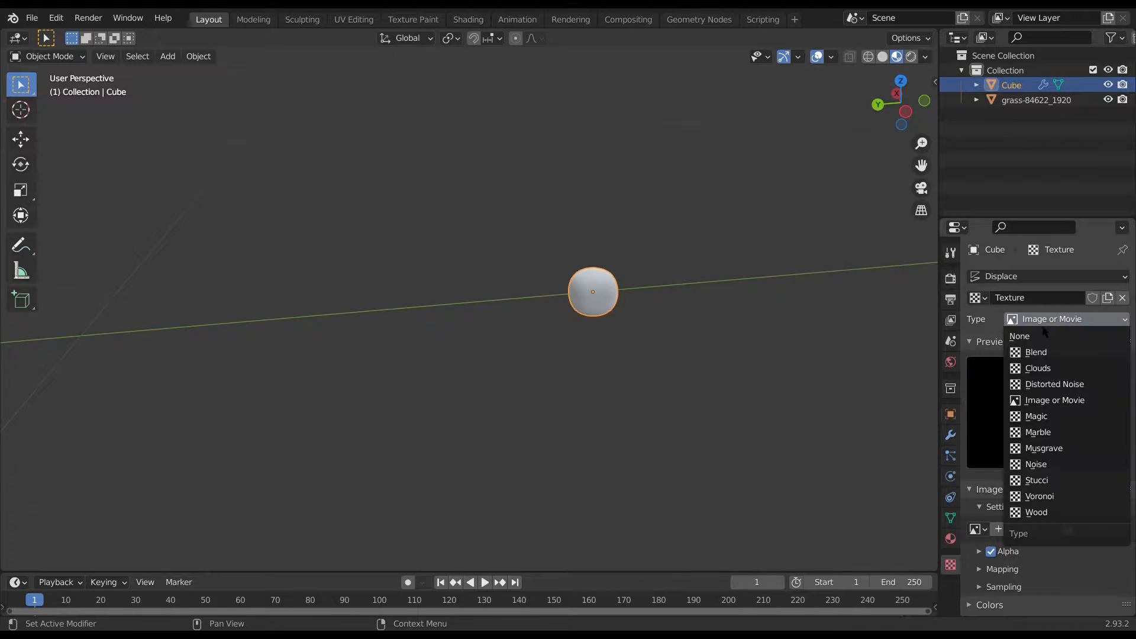
click(1050, 495)
scroll(649, 440, up, 2)
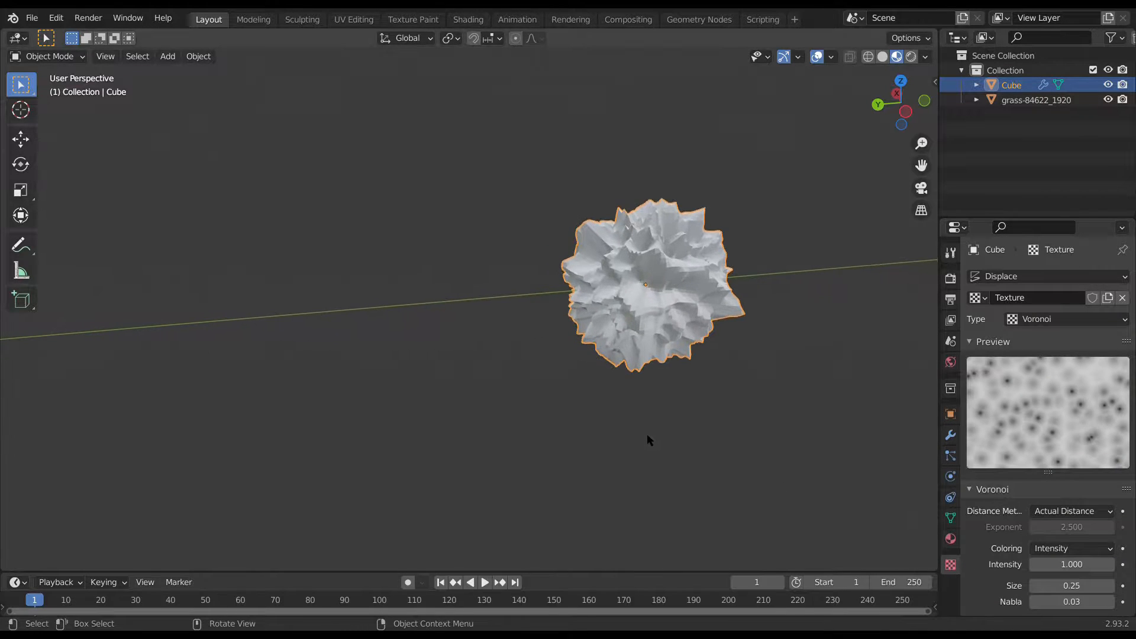
click(1063, 586)
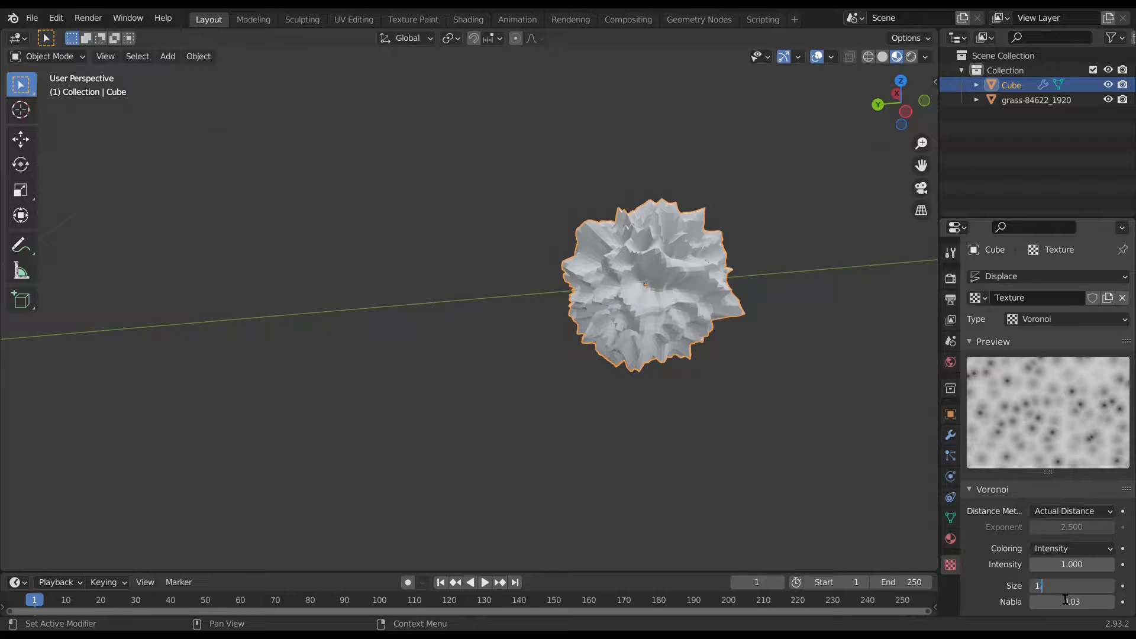
key(Return)
middle_drag(519, 423, 281, 394)
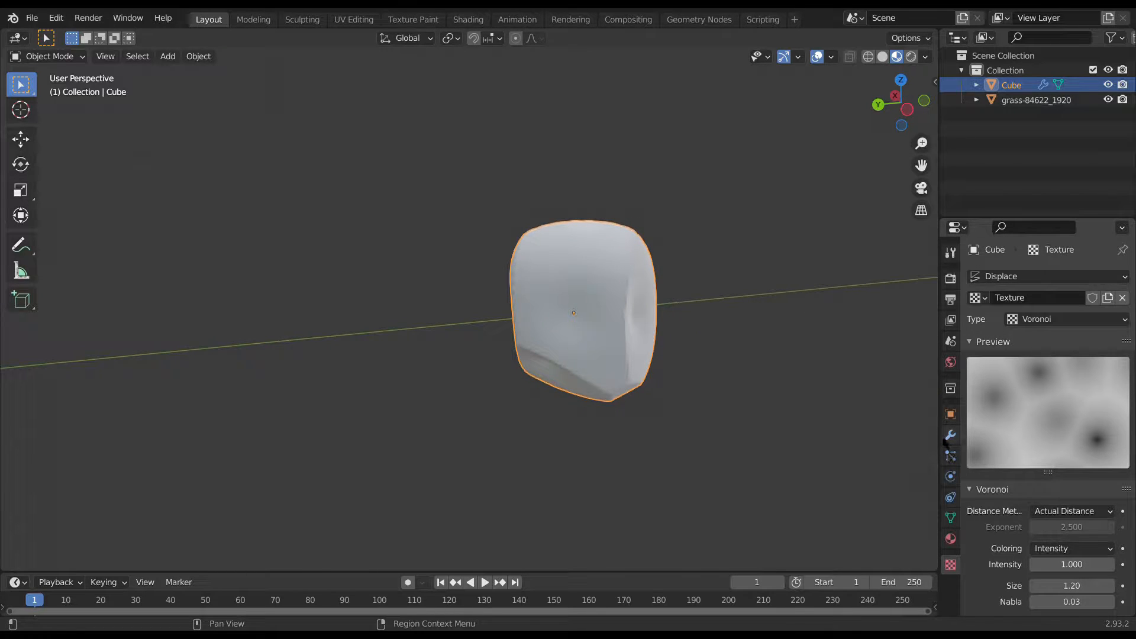
- Turn on the Displace modifier's display in Edit Mode and enter Edit Mode on the cube
click(950, 435)
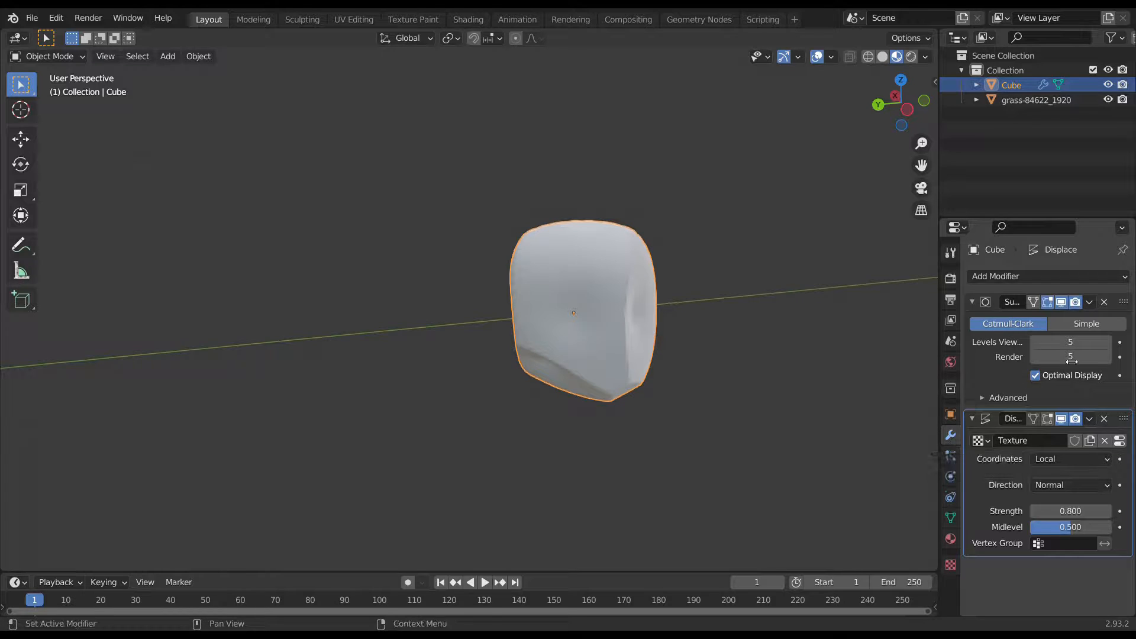
click(1035, 418)
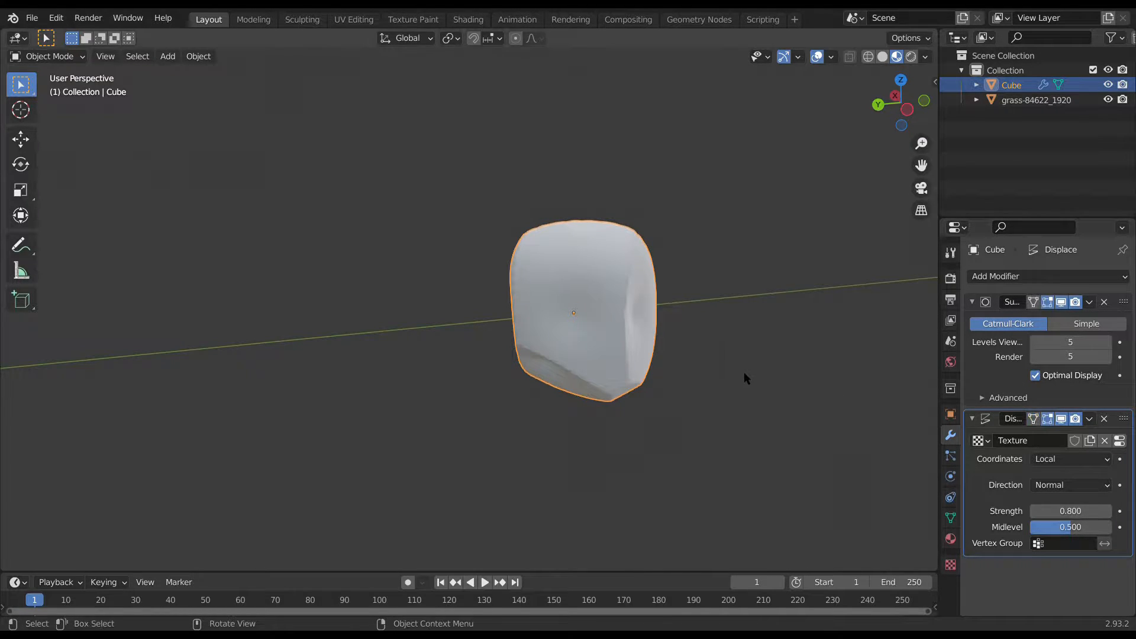
middle_drag(745, 375, 698, 382)
key(Tab)
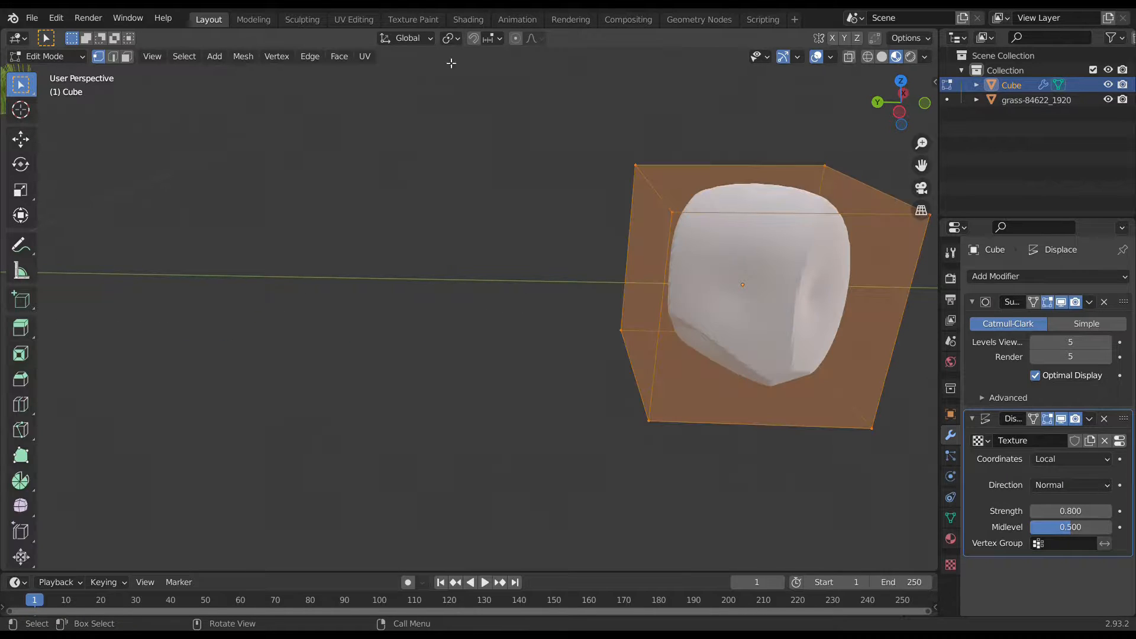
- In face select mode, move a side face and the top face of the cube to make the rock irregular
click(126, 56)
middle_drag(426, 225, 233, 202)
click(276, 237)
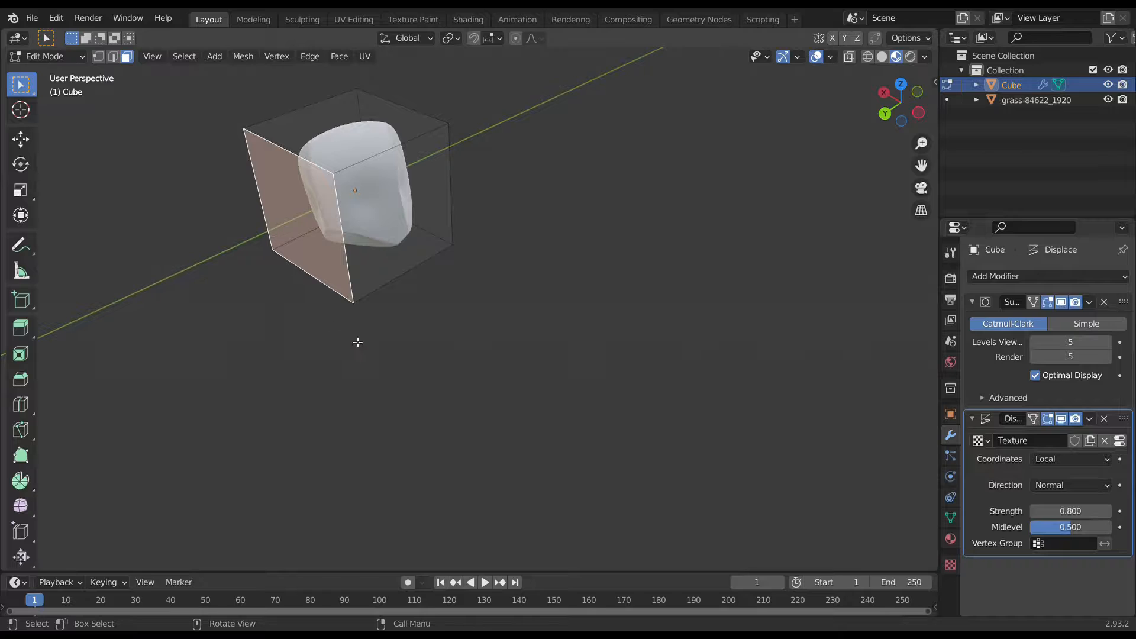
key(g)
click(332, 388)
click(353, 148)
key(g)
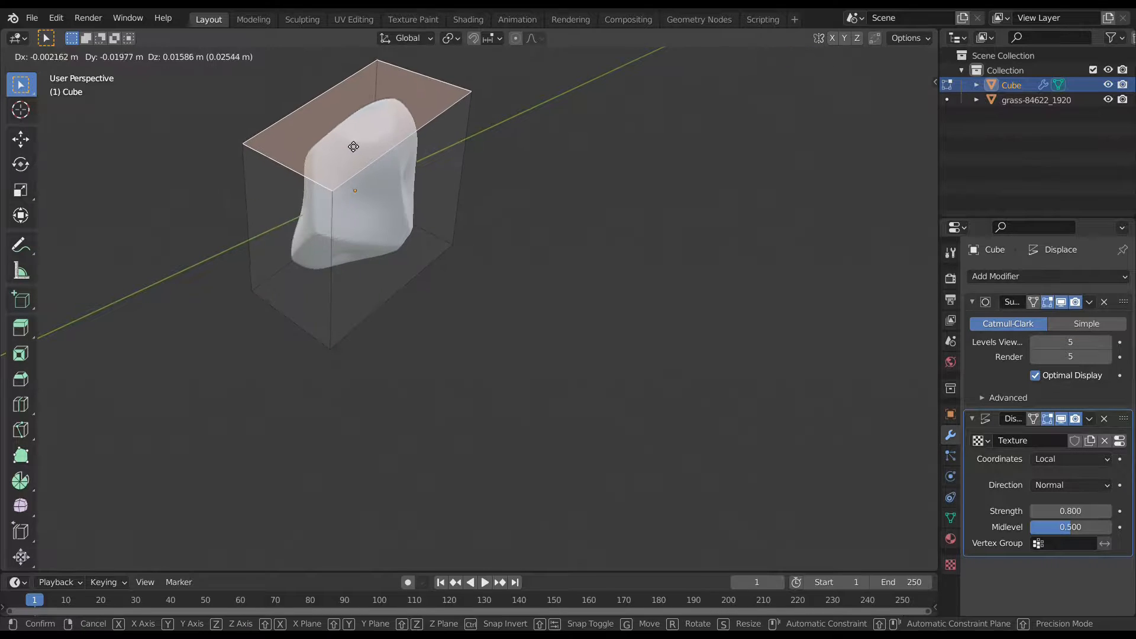
click(357, 144)
- Move another side face of the cube slightly and return to Object Mode
click(383, 216)
key(g)
click(397, 228)
middle_drag(429, 293, 274, 290)
key(Tab)
mouse_move(451, 249)
middle_down()
mouse_move(491, 211)
mouse_move(484, 236)
mouse_move(465, 242)
middle_up()
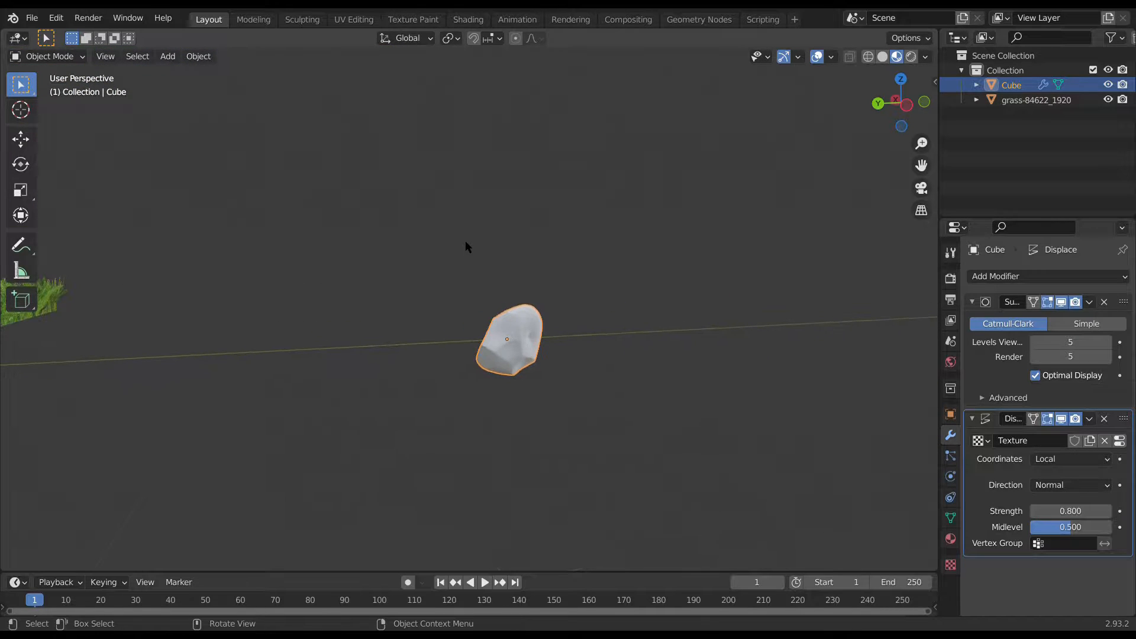
- In the Shading workspace, add a Principled texture setup with the Rock020_1K texture maps to the rock's Principled BSDF
click(469, 19)
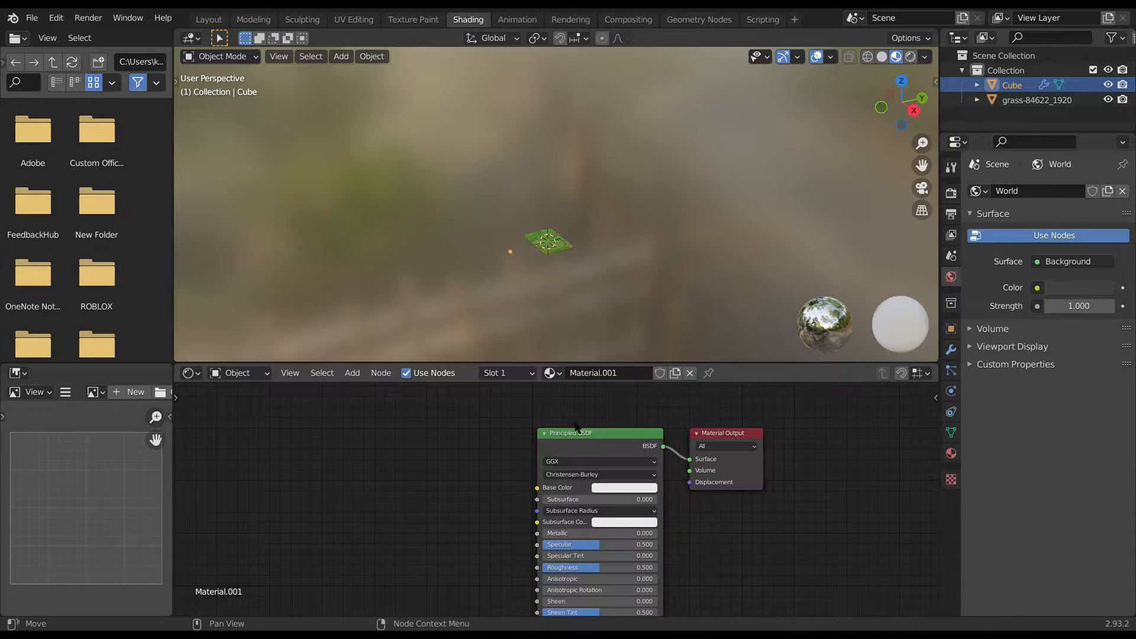
click(560, 448)
key(ctrl+shift)
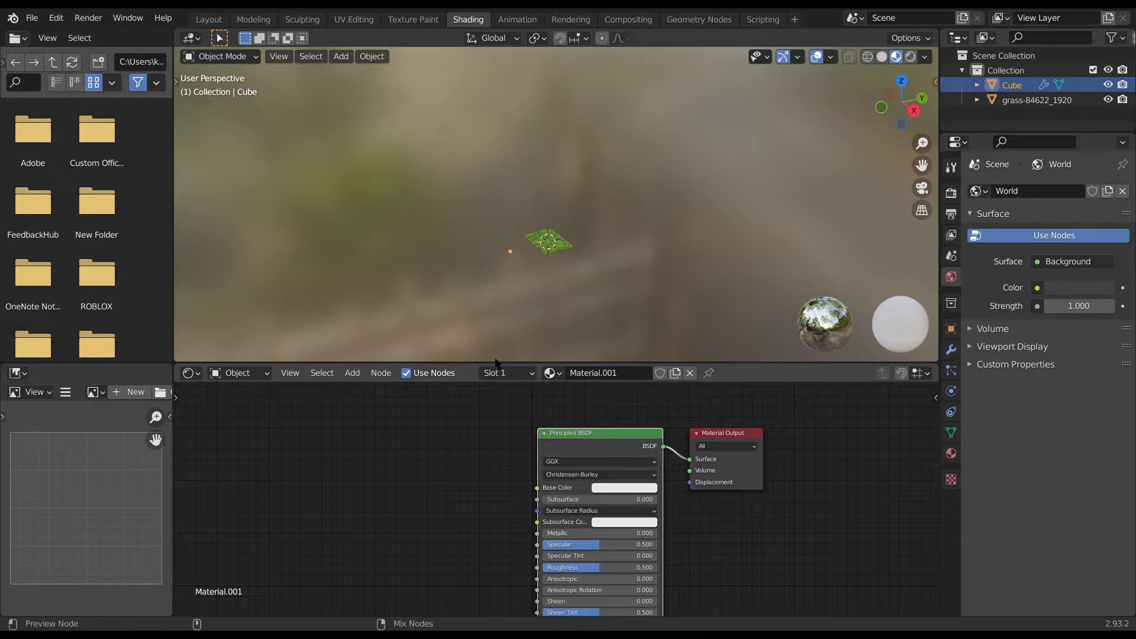
key(ctrl+shift+t)
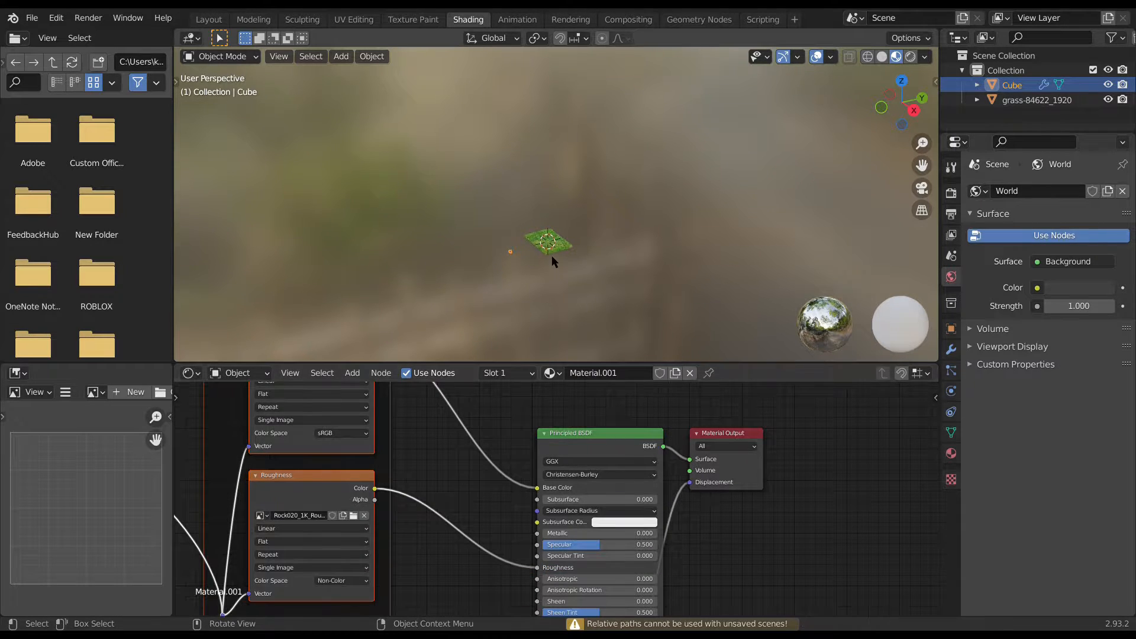
- Move the rock about 2 m along the Y axis onto the grass patch
key(KP_Decimal)
scroll(565, 261, down, 4)
middle_drag(565, 260, 750, 204)
scroll(750, 204, down, 3)
middle_drag(772, 255, 662, 208)
key(g)
key(y)
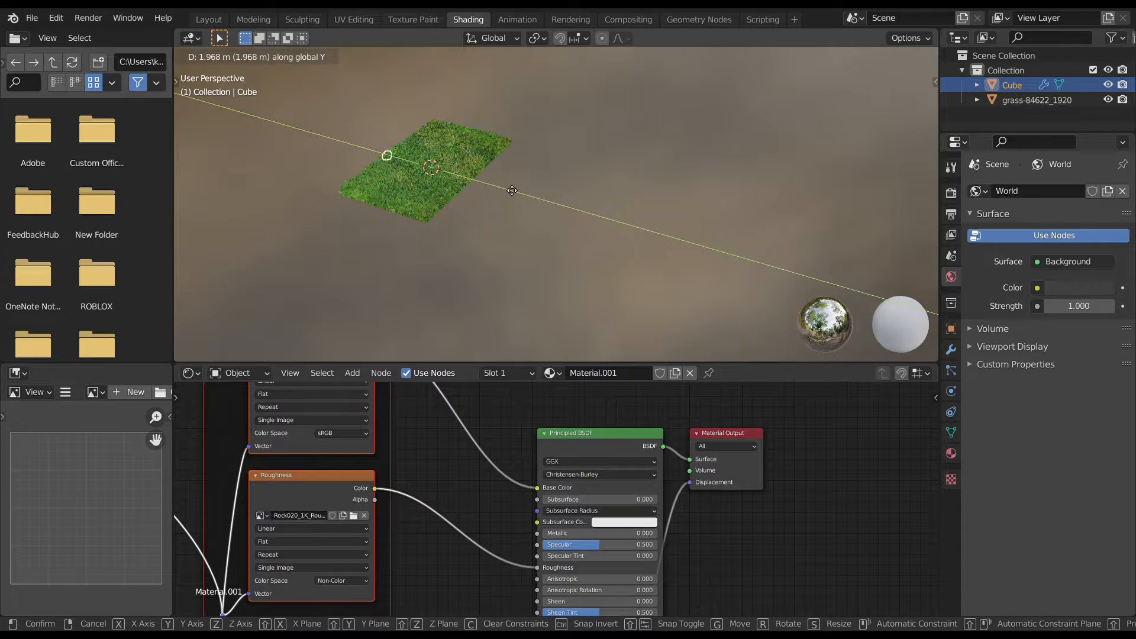
click(518, 194)
- In the left orthographic view, raise the rock about 0.1 m along Z so it rises out of the grass
click(891, 114)
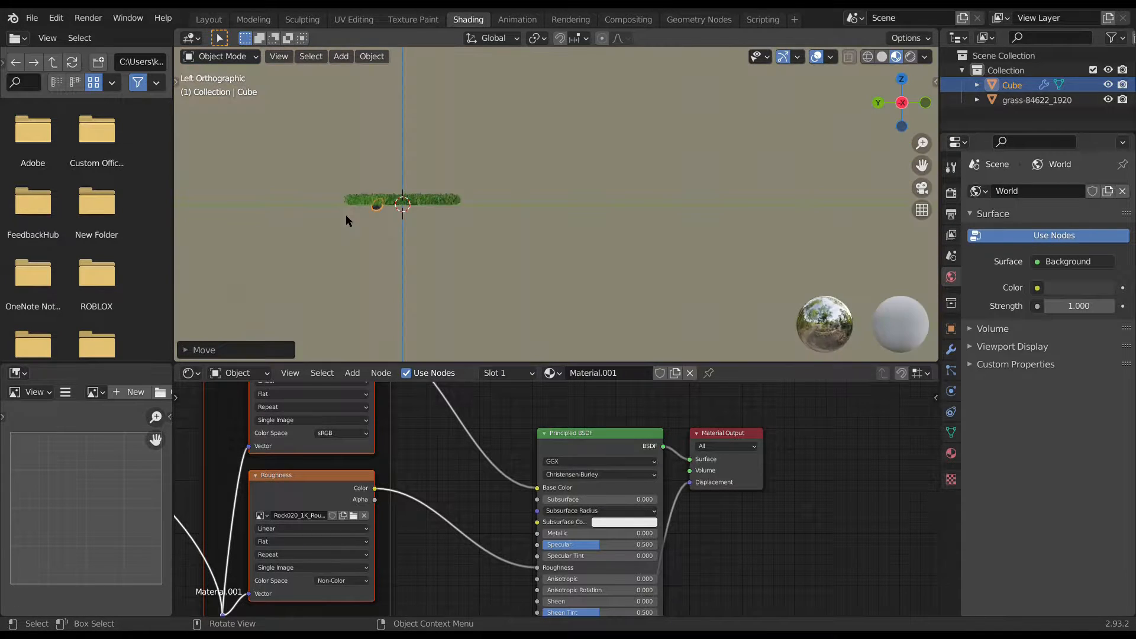
shift+middle_drag(347, 218, 664, 206)
scroll(545, 250, up, 3)
key(g)
key(z)
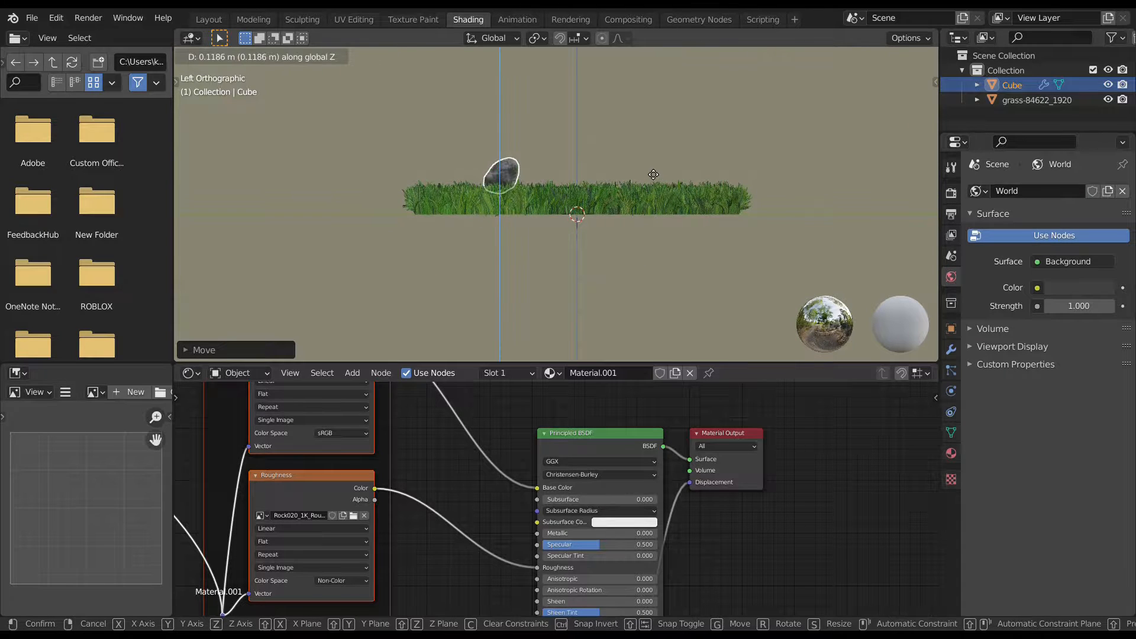
click(573, 177)
- Duplicate the rock three times and scatter the copies across the grass patch
middle_drag(573, 172, 714, 236)
key(shift+d)
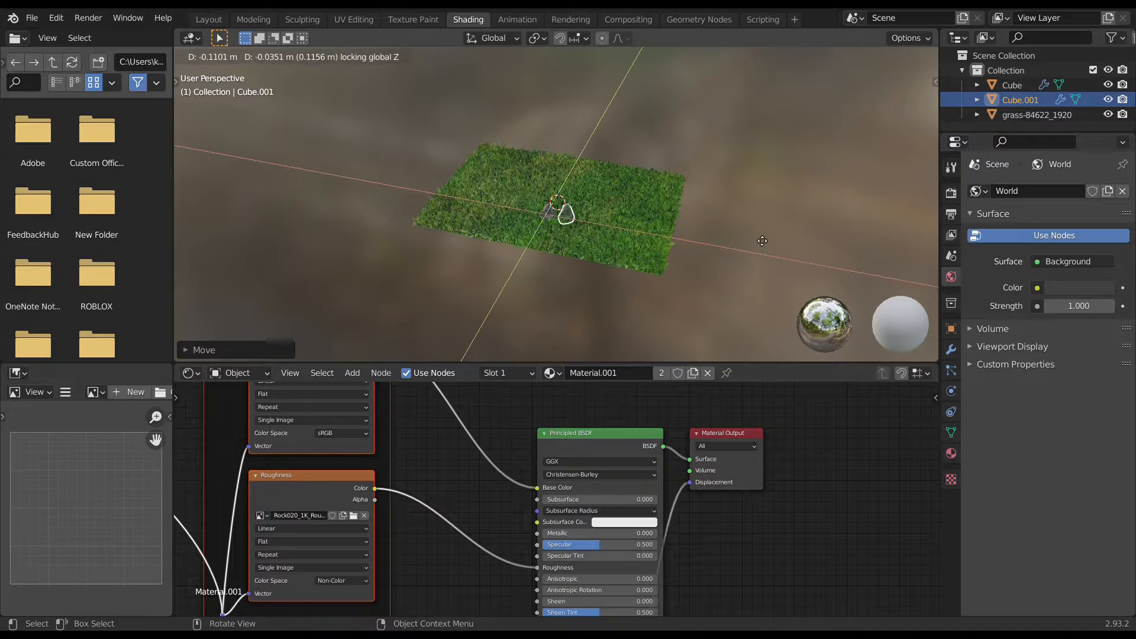
click(799, 212)
key(shift+d)
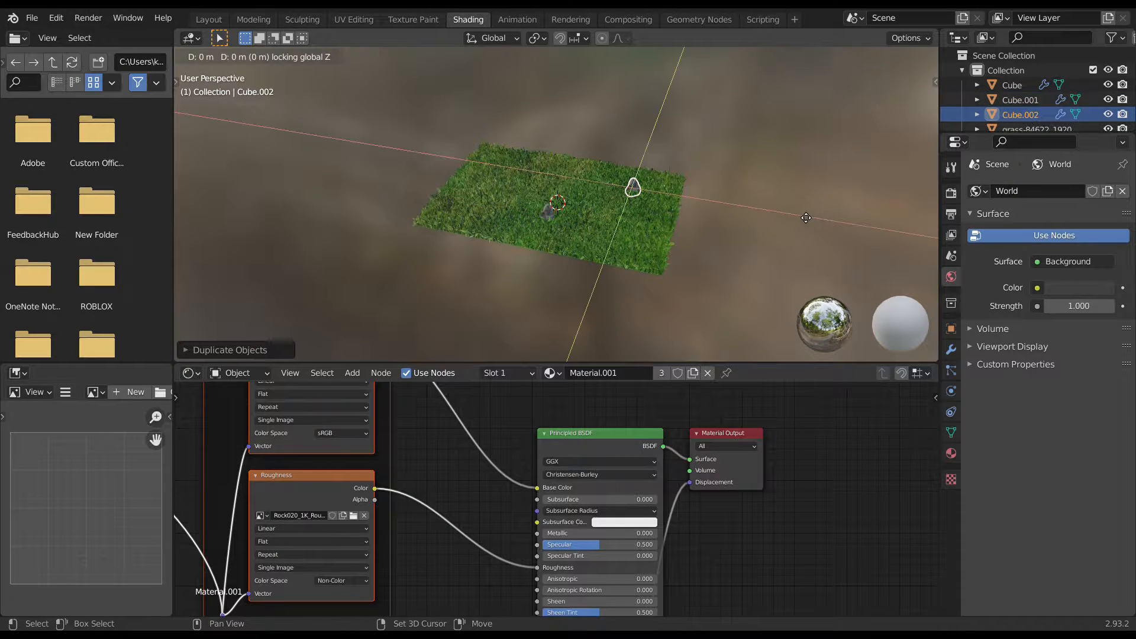
click(667, 190)
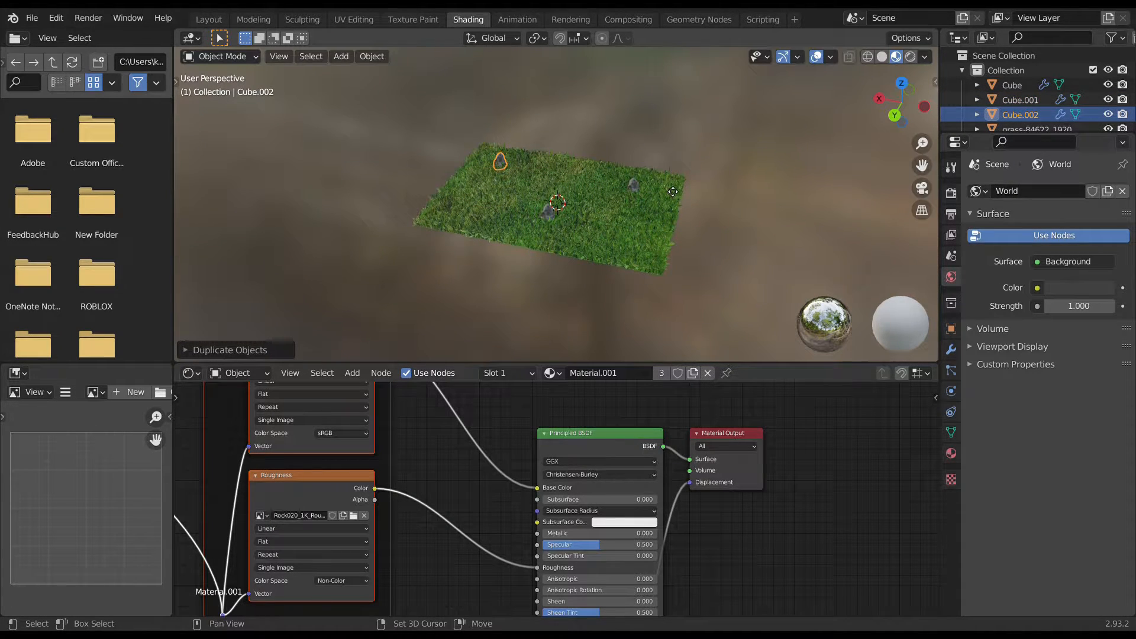
key(shift+d)
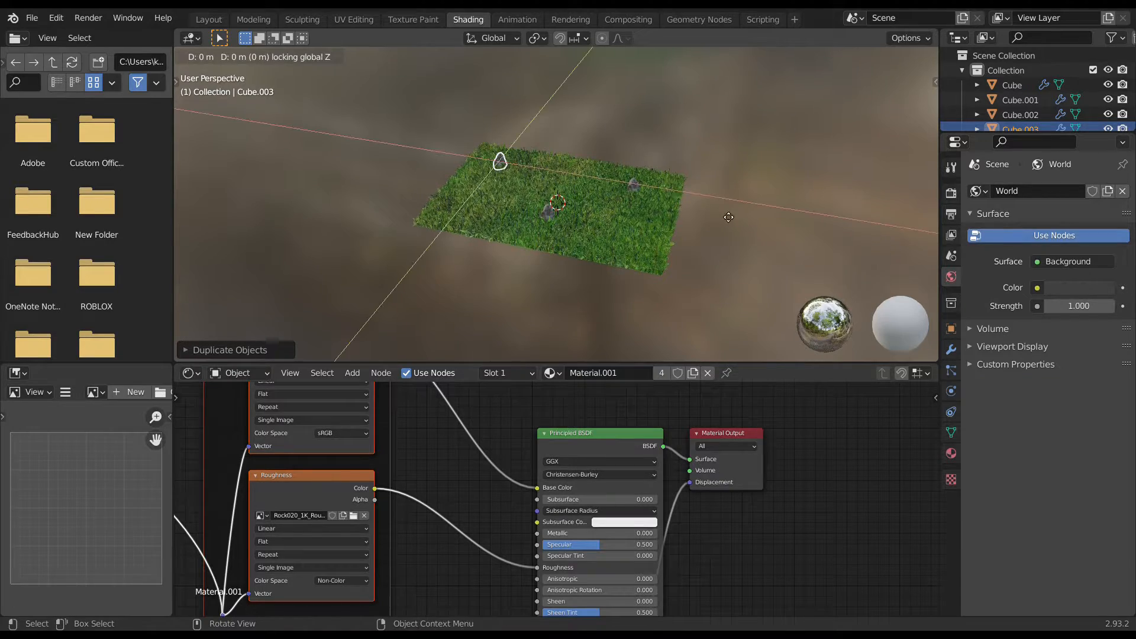
click(780, 254)
- Examine how the scattered rocks sit in the grass from close up and from ground level
scroll(559, 194, up, 3)
middle_drag(558, 193, 641, 132)
scroll(352, 142, up, 4)
scroll(667, 178, down, 6)
scroll(502, 150, up, 4)
scroll(644, 174, down, 5)
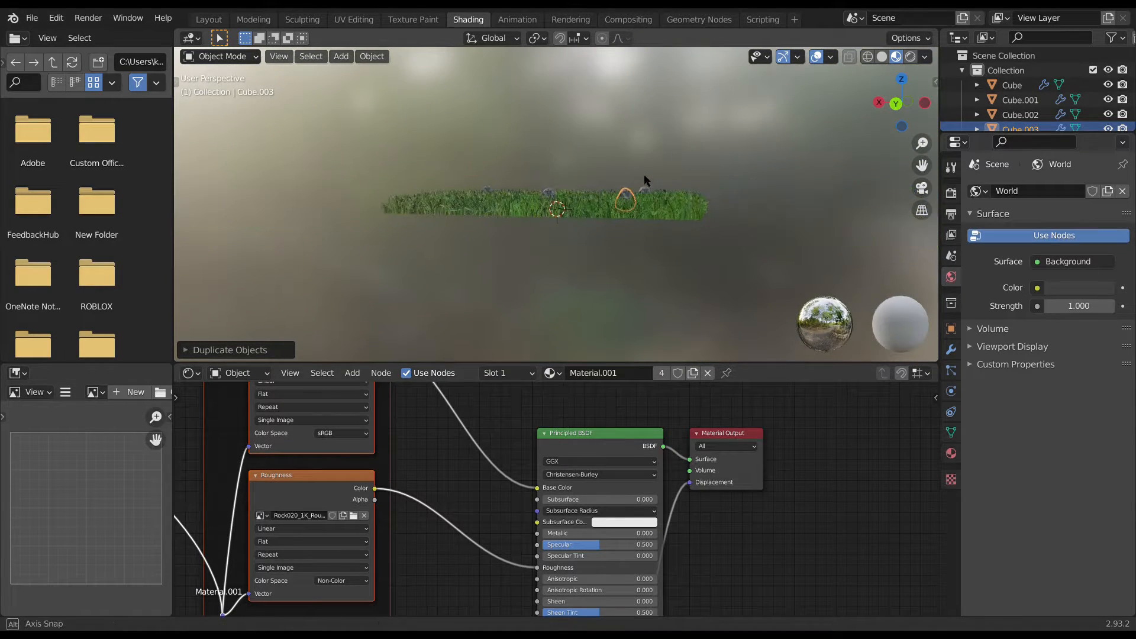
middle_drag(644, 174, 706, 187)
- Switch to the Layout workspace and add a Sapling tree at the middle of the grass patch
click(212, 18)
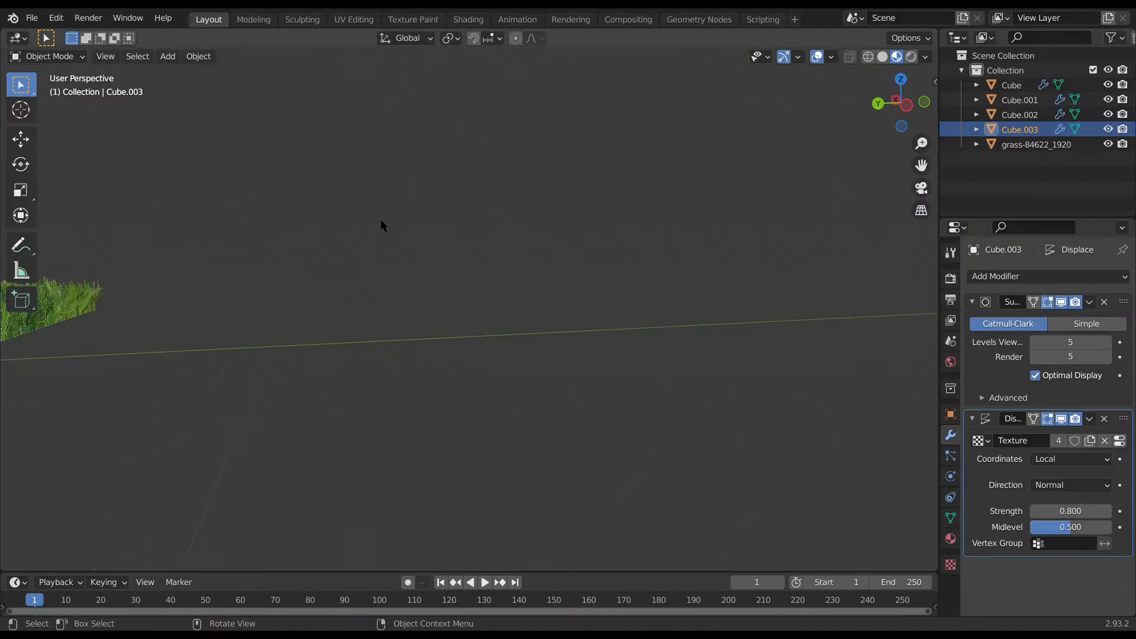
mouse_move(381, 220)
middle_down()
mouse_move(162, 286)
mouse_move(378, 247)
mouse_move(713, 226)
mouse_move(439, 302)
middle_up()
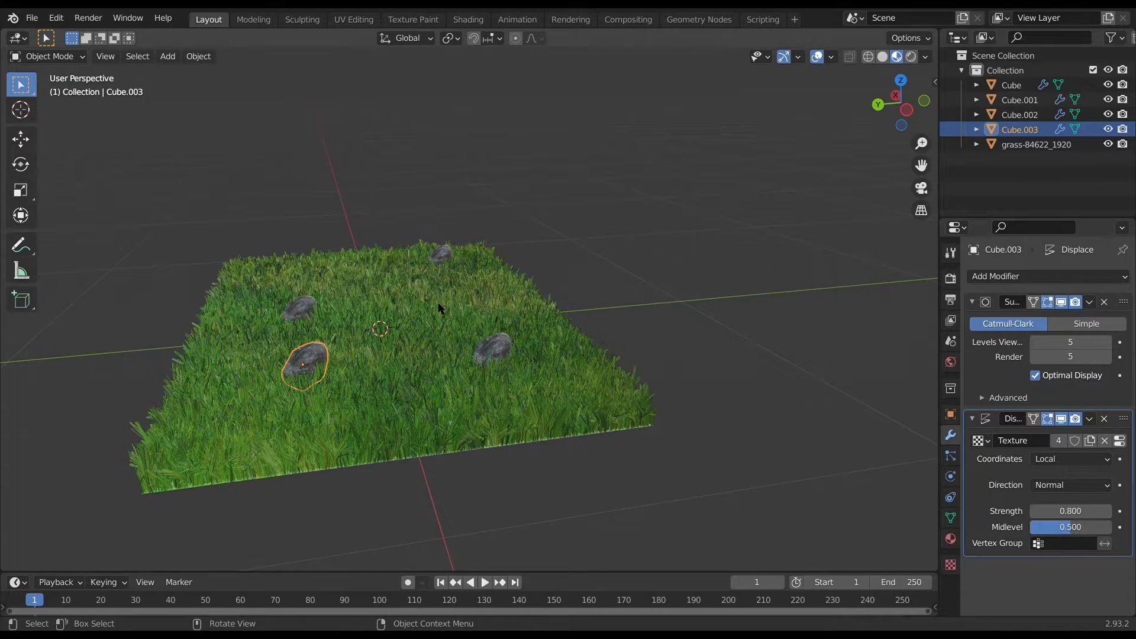
key(shift+a)
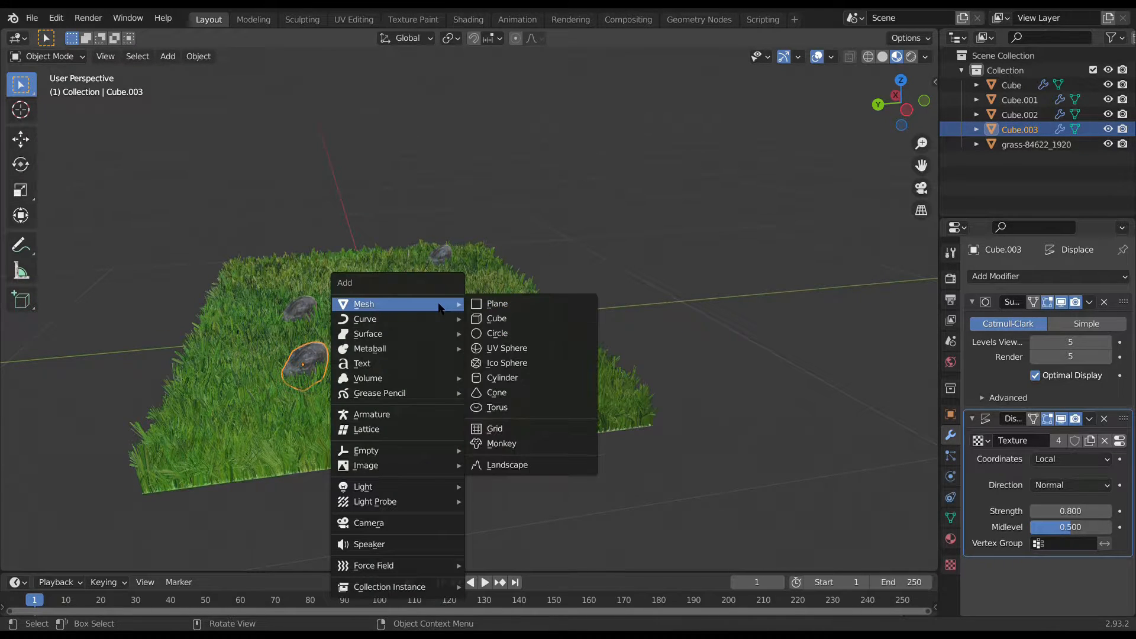
mouse_move(467, 323)
click(509, 398)
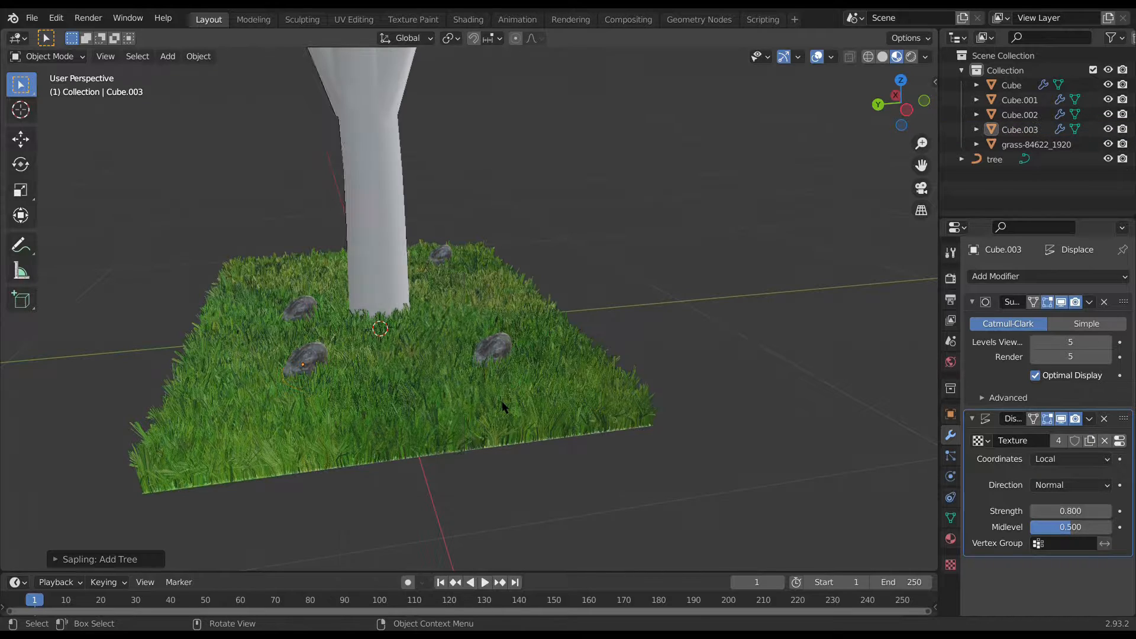
- Reduce the sapling tree's scale in its geometry settings, trying 1.00 and settling on 0.50
click(74, 561)
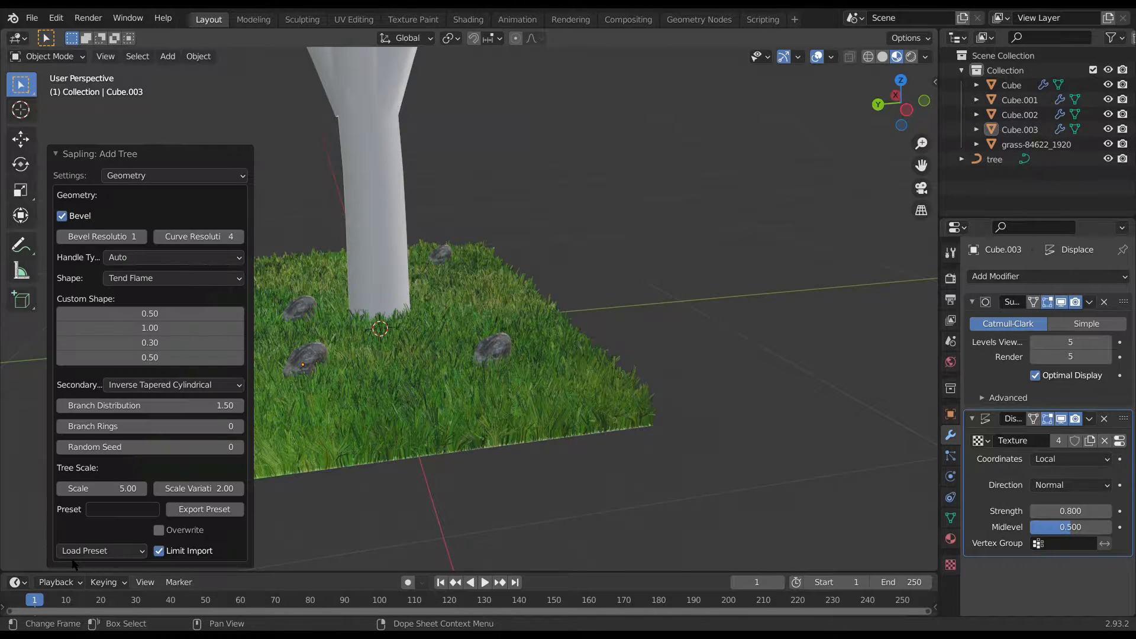
click(172, 176)
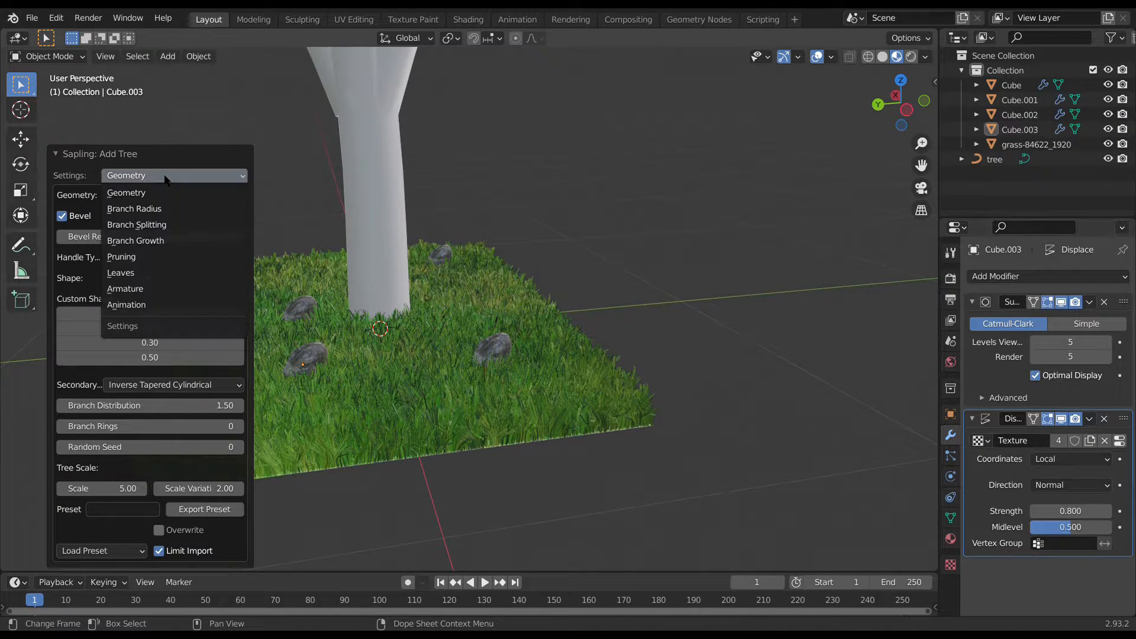
click(123, 489)
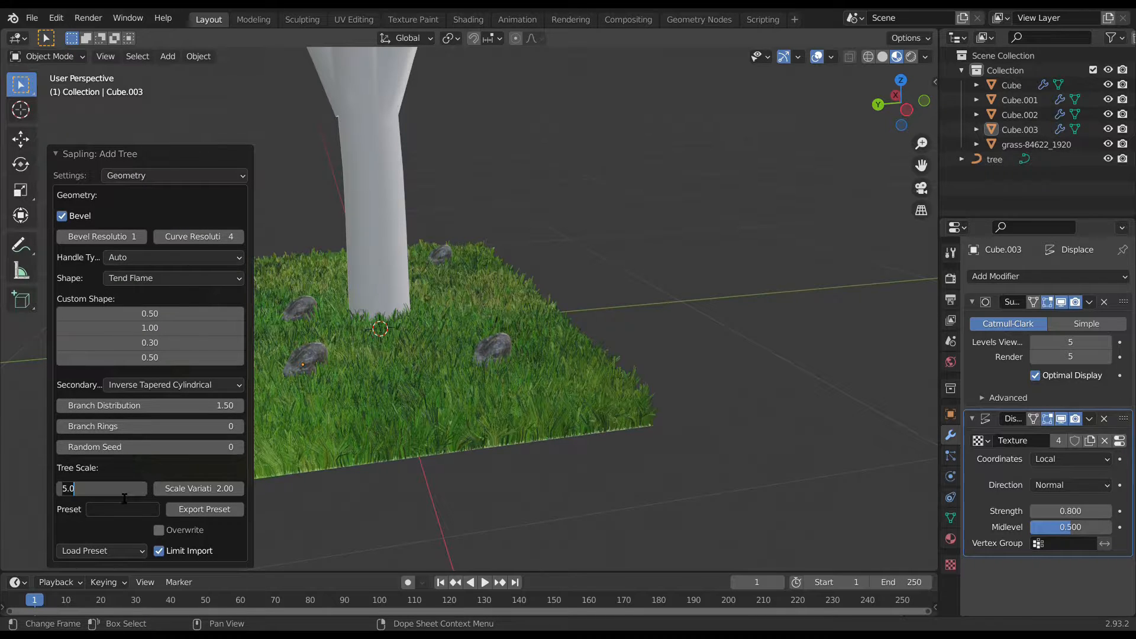
key(Return)
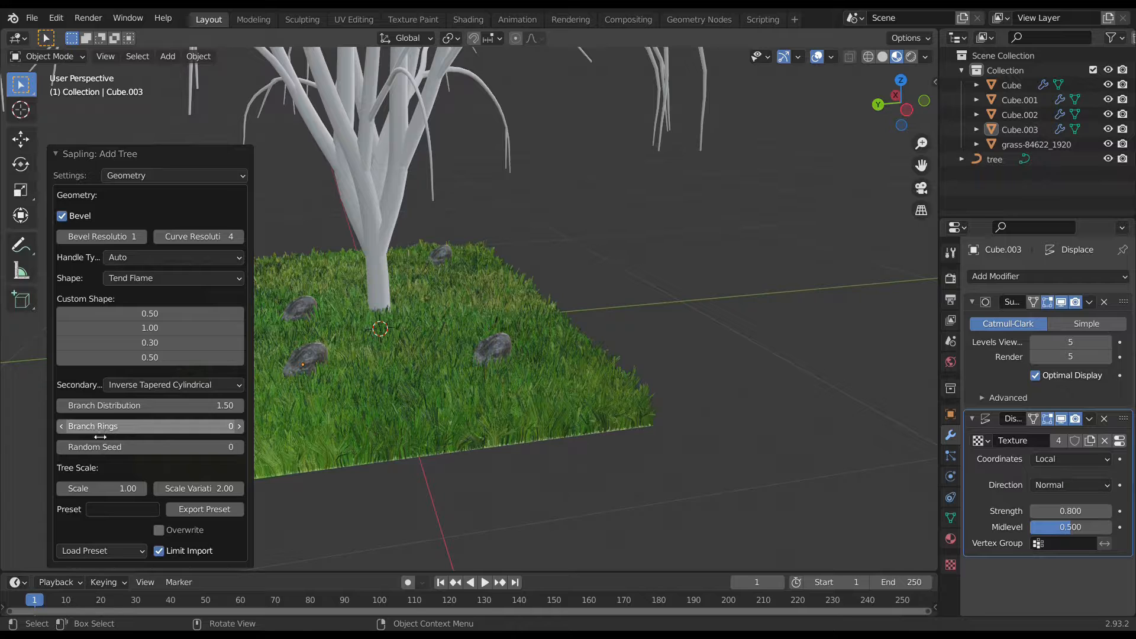
click(111, 489)
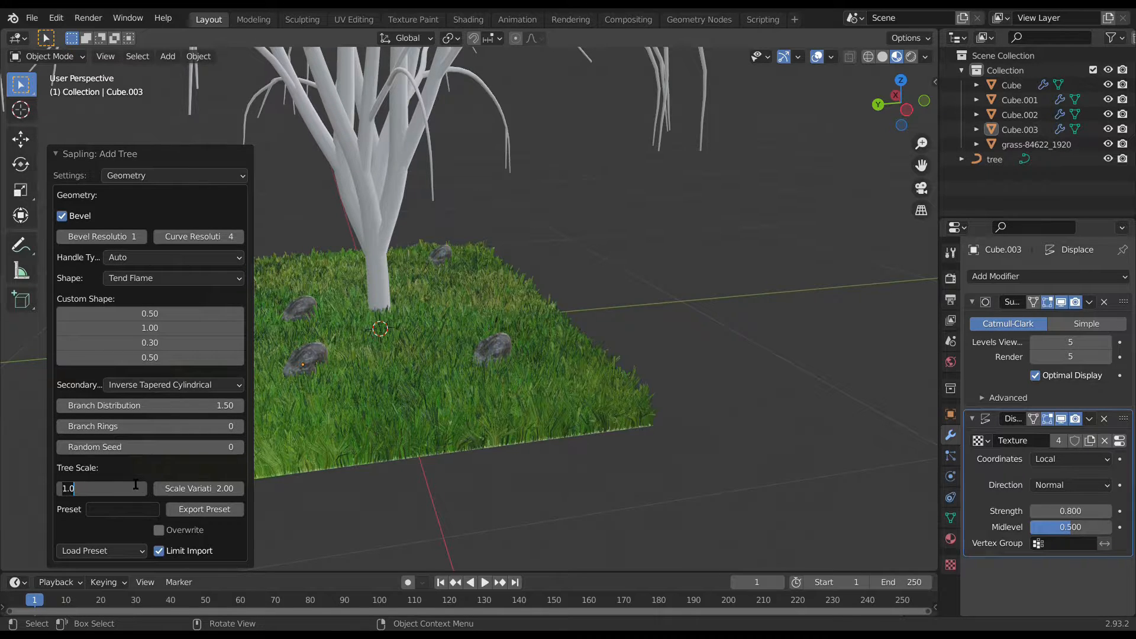
key(Return)
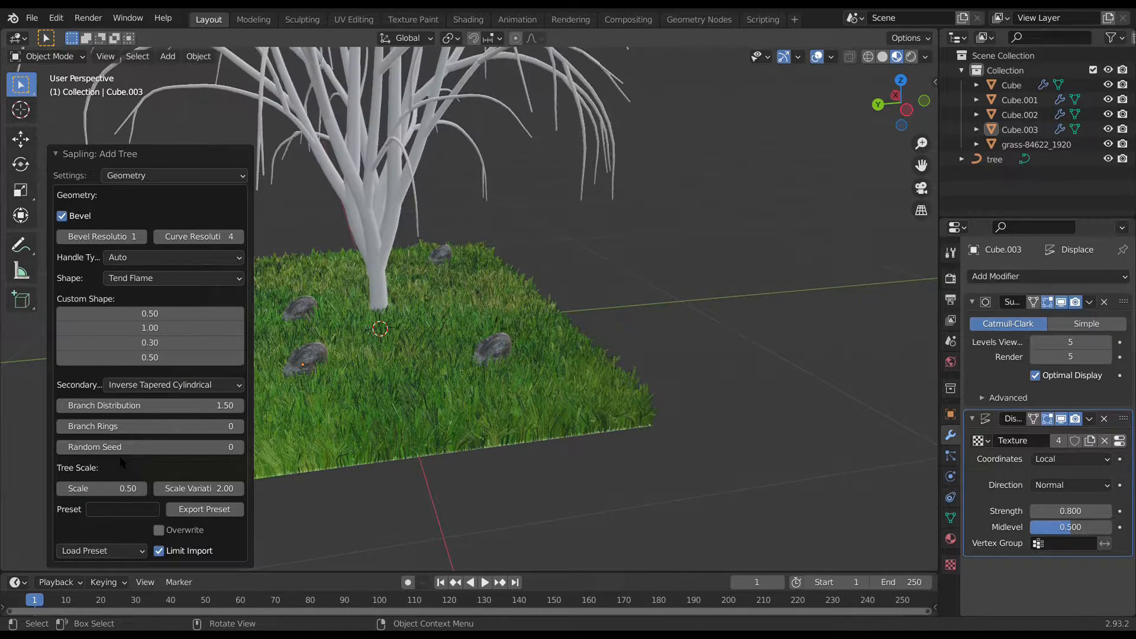
- Enable Show Leaves in the sapling tree's Leaves settings
click(114, 174)
click(123, 273)
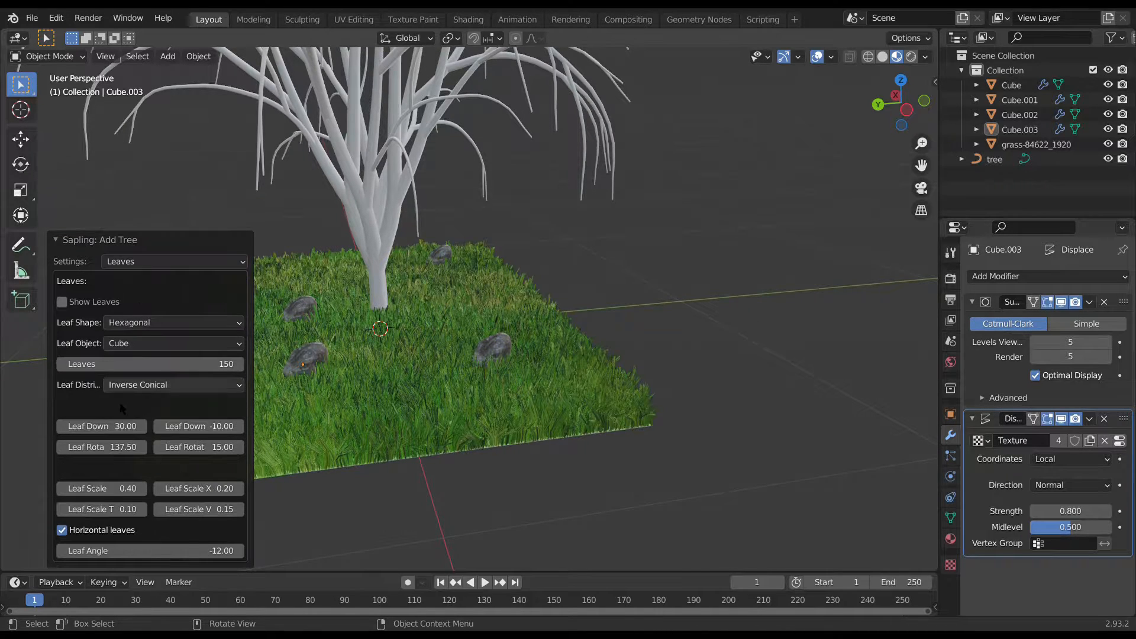
click(62, 302)
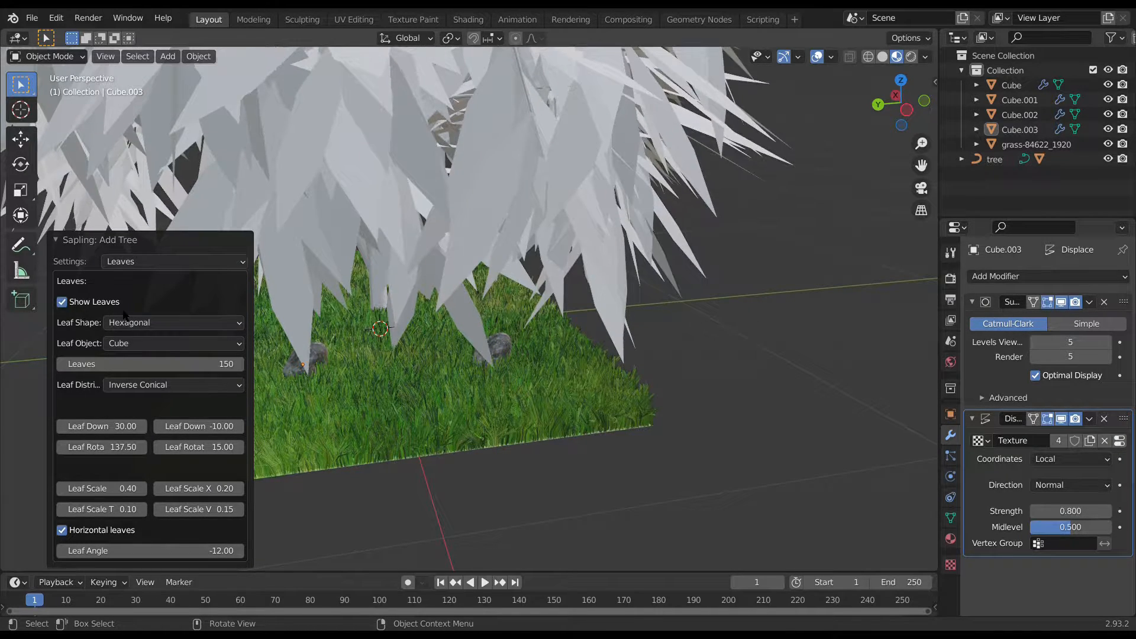
- Reduce the tree's leaf scale to 0.13
scroll(461, 335, down, 5)
middle_drag(390, 395, 549, 335)
scroll(461, 335, up, 8)
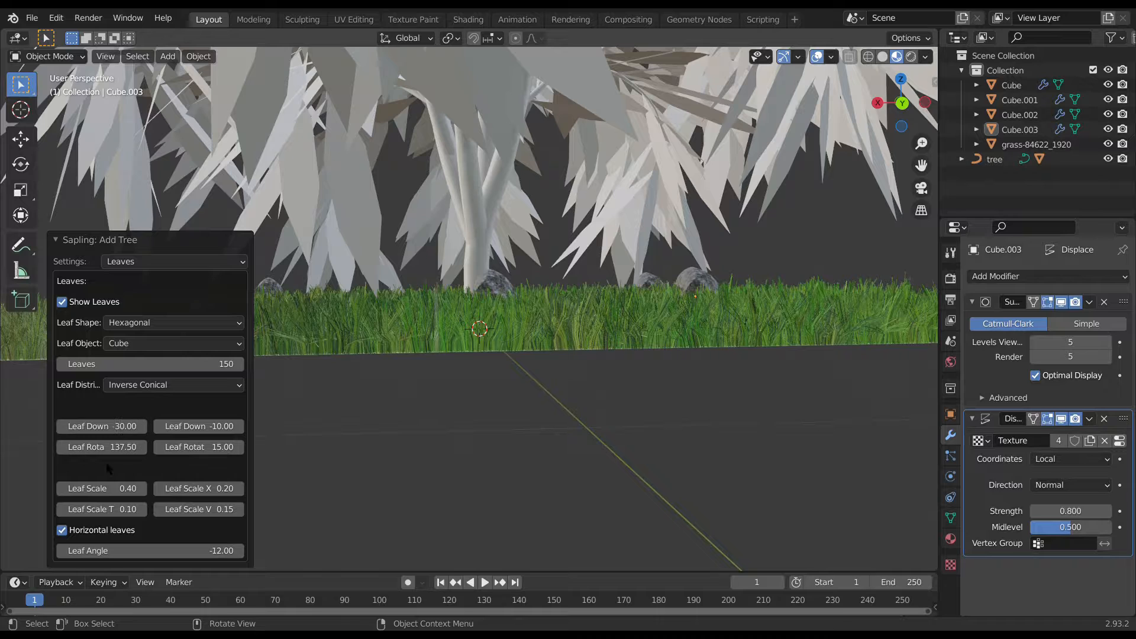
mouse_move(104, 488)
mouse_down()
mouse_move(70, 488)
mouse_move(98, 488)
mouse_move(83, 488)
mouse_up()
click(122, 497)
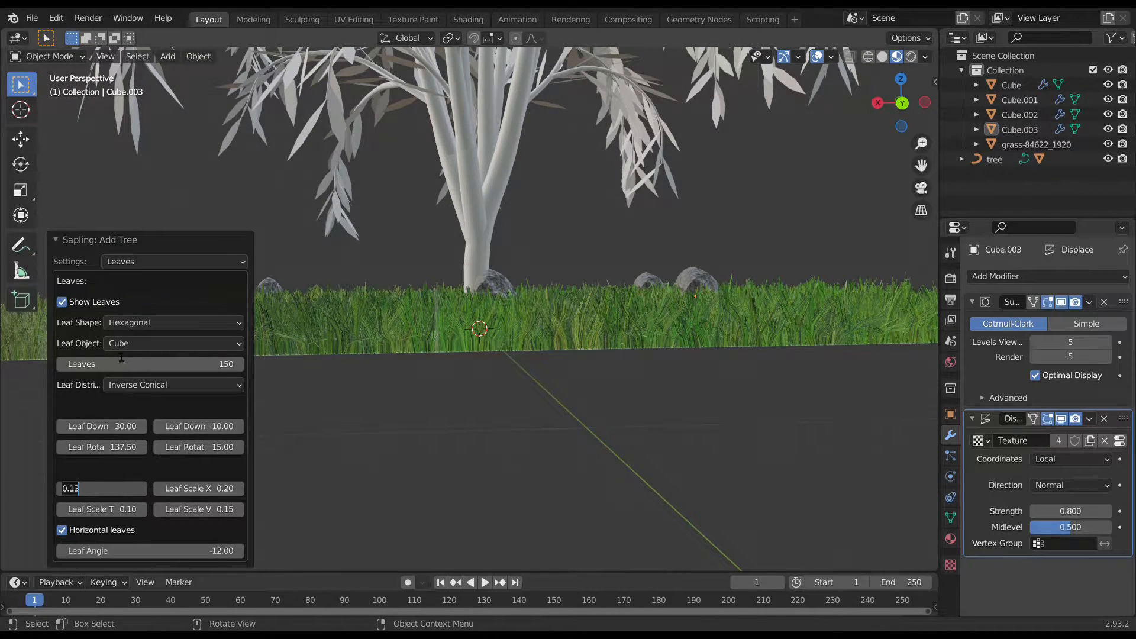
click(309, 320)
- Select the whole tree by its trunk and scale it down to about 0.467
middle_drag(309, 319, 380, 362)
scroll(449, 337, down, 4)
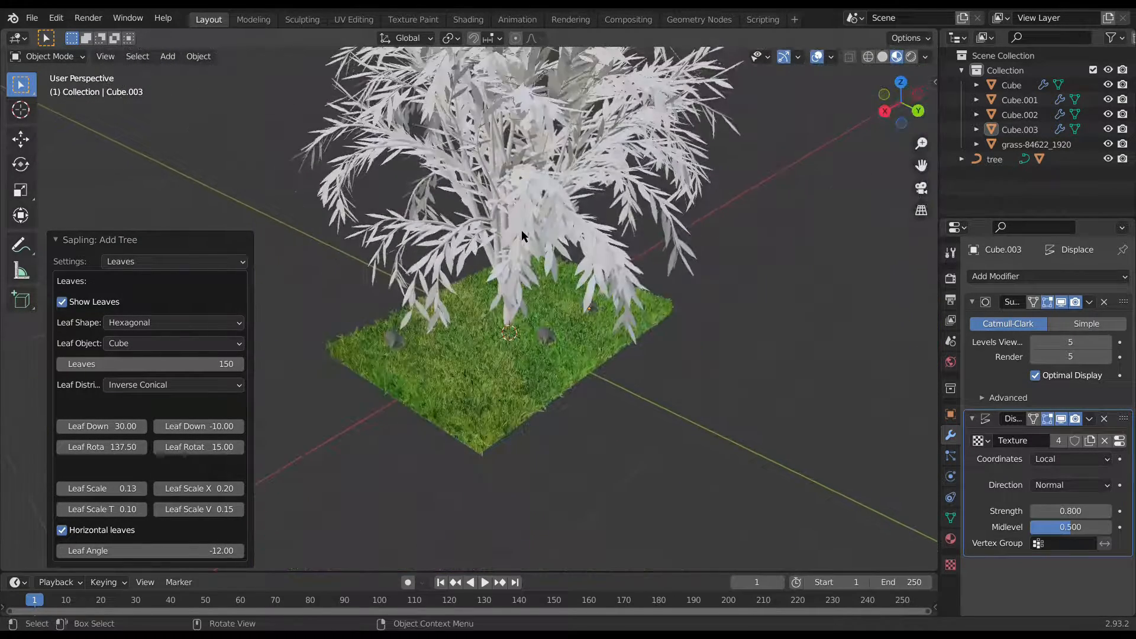
click(520, 309)
middle_drag(521, 308, 591, 260)
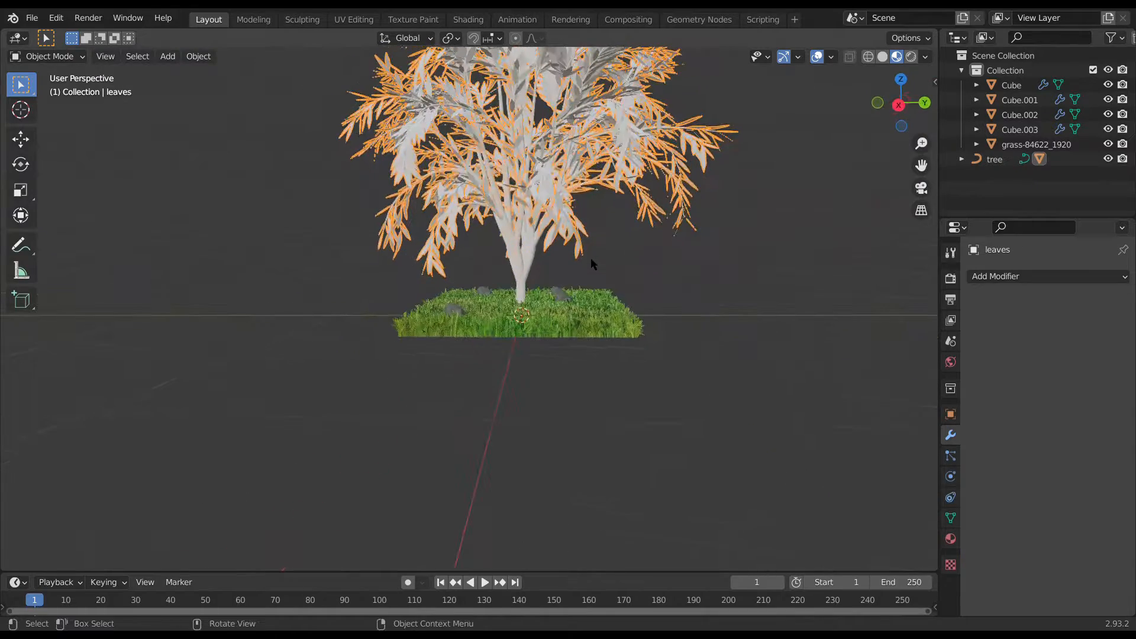
click(518, 284)
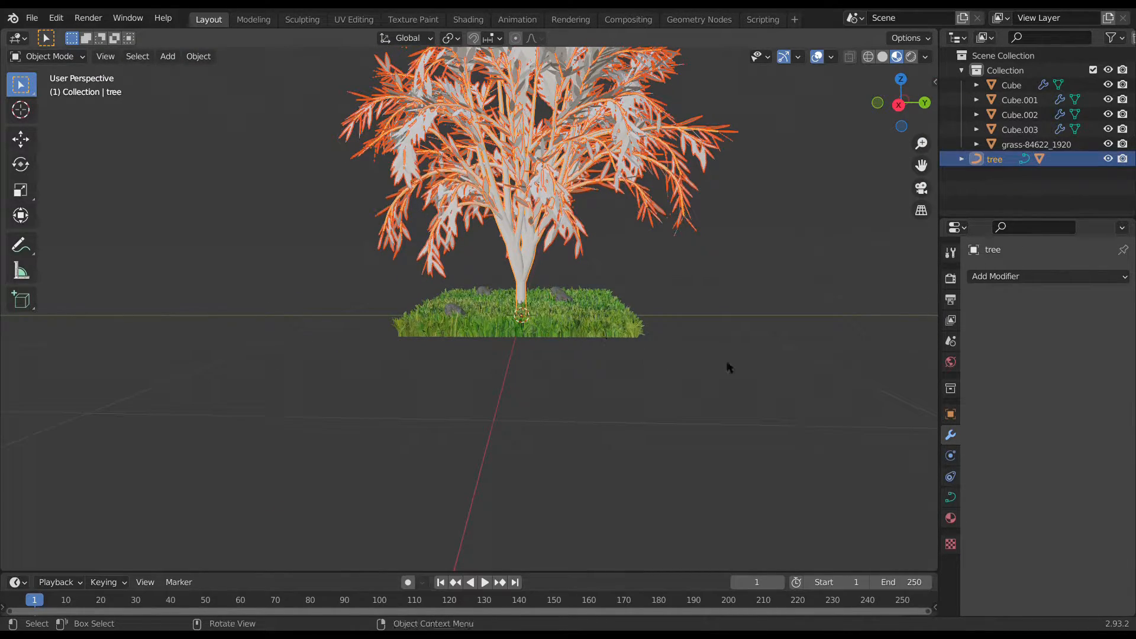
key(s)
click(603, 304)
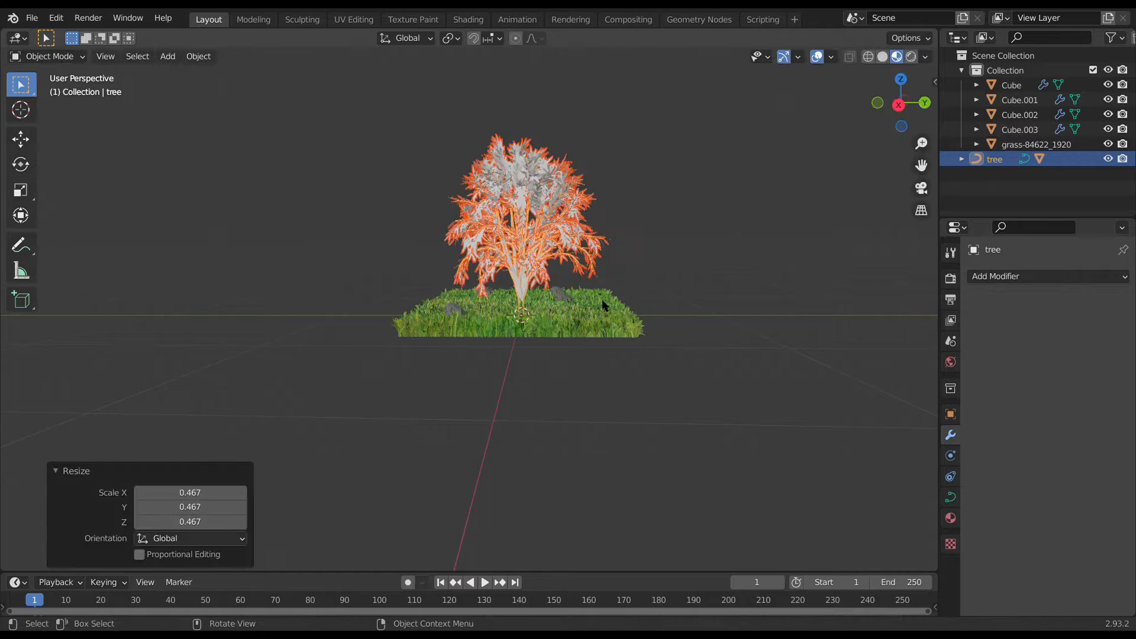
- Select the grass plane and scale it up by about 1.8
click(603, 304)
middle_drag(603, 304, 635, 350)
key(s)
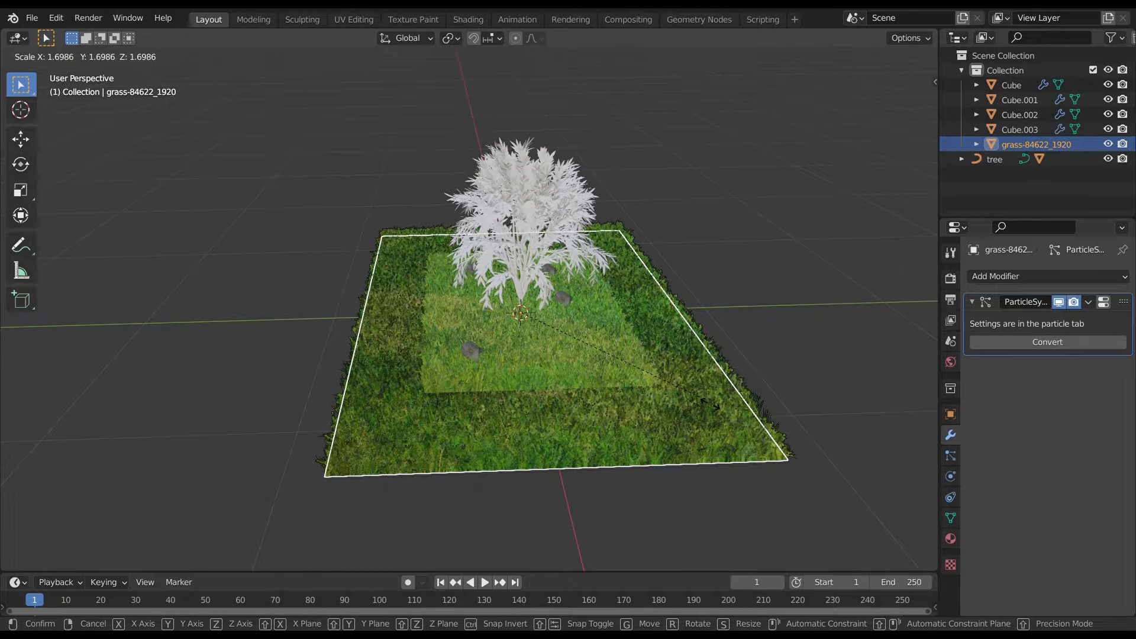
click(710, 404)
- Select the tree trunk and open the Shading workspace for its material
middle_drag(409, 296, 420, 361)
scroll(456, 277, up, 3)
scroll(412, 400, up, 2)
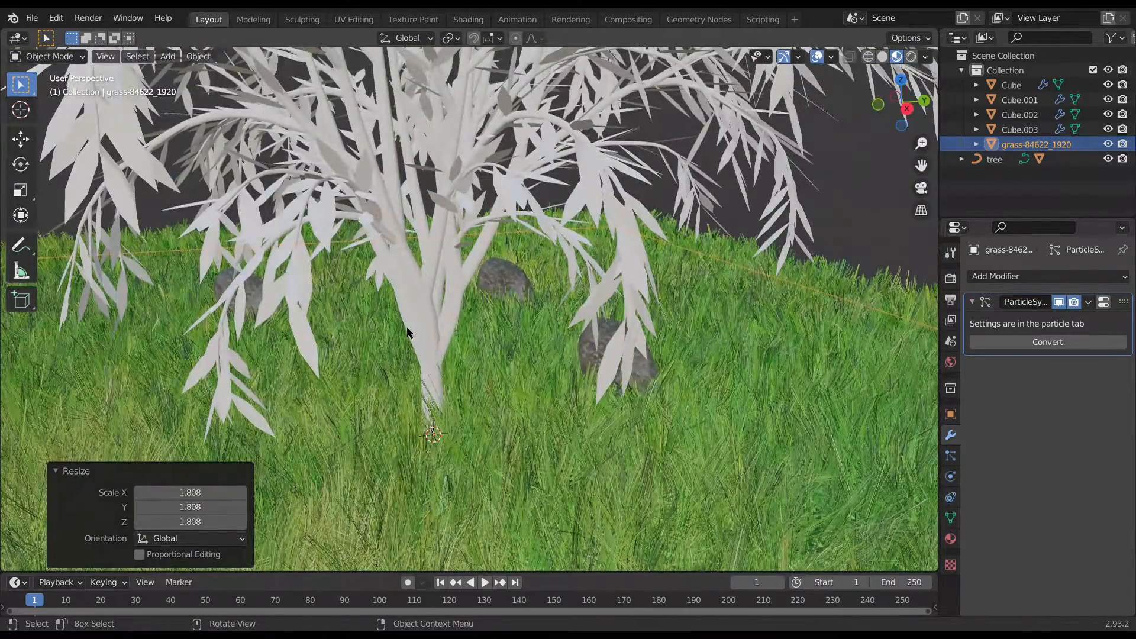
click(428, 310)
click(468, 19)
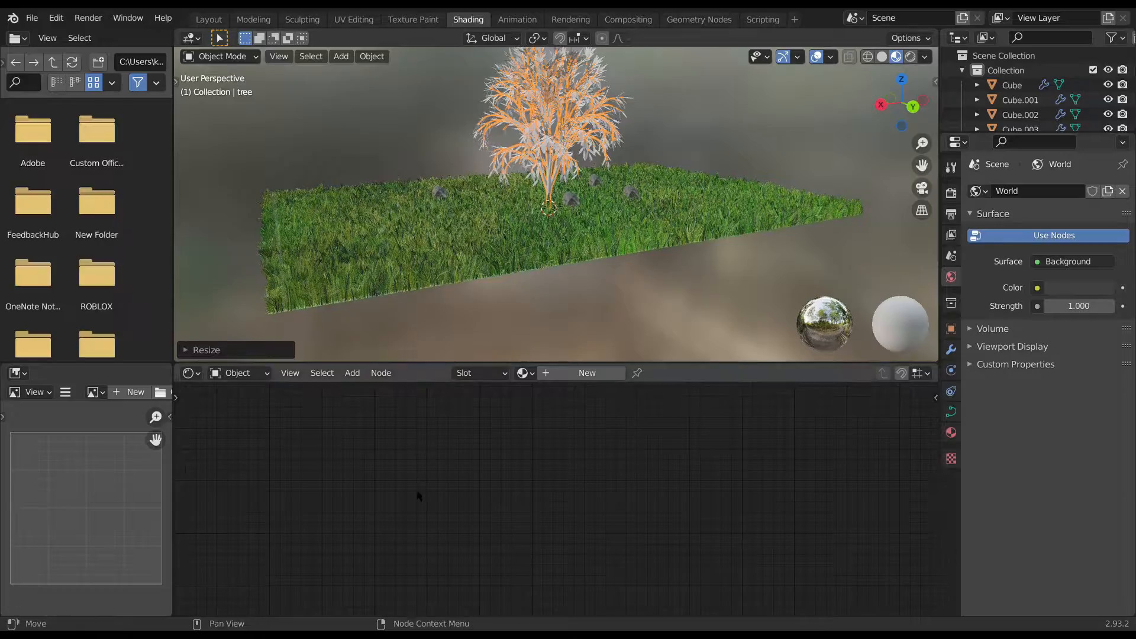
- Give the tree trunk a new material and load the TexturesCom bark texture set onto its Principled BSDF
click(585, 373)
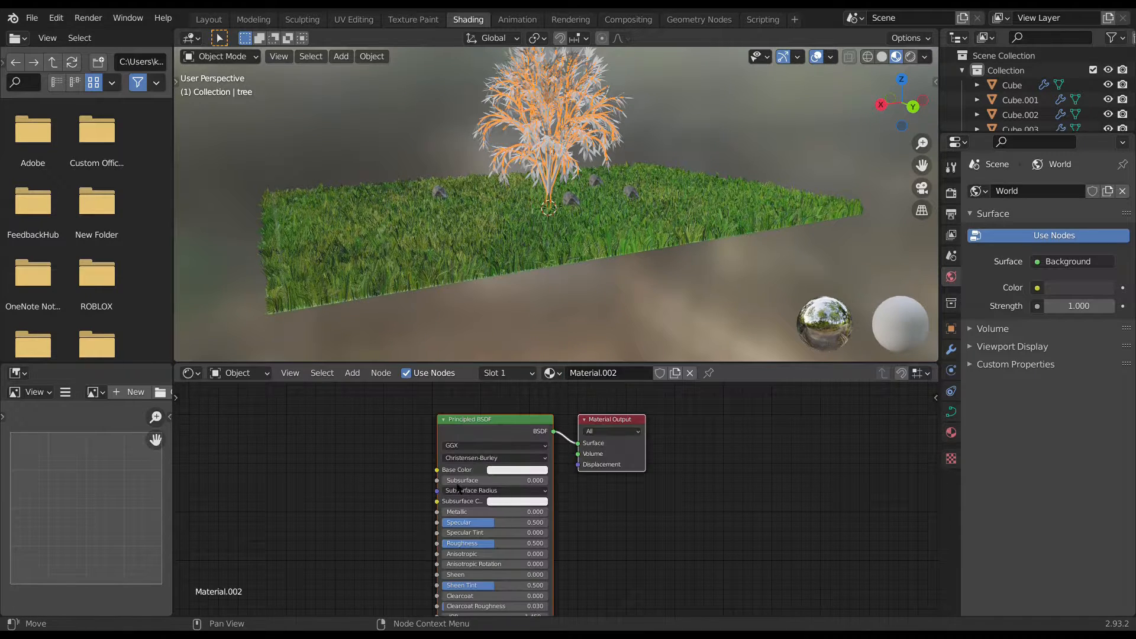
click(472, 441)
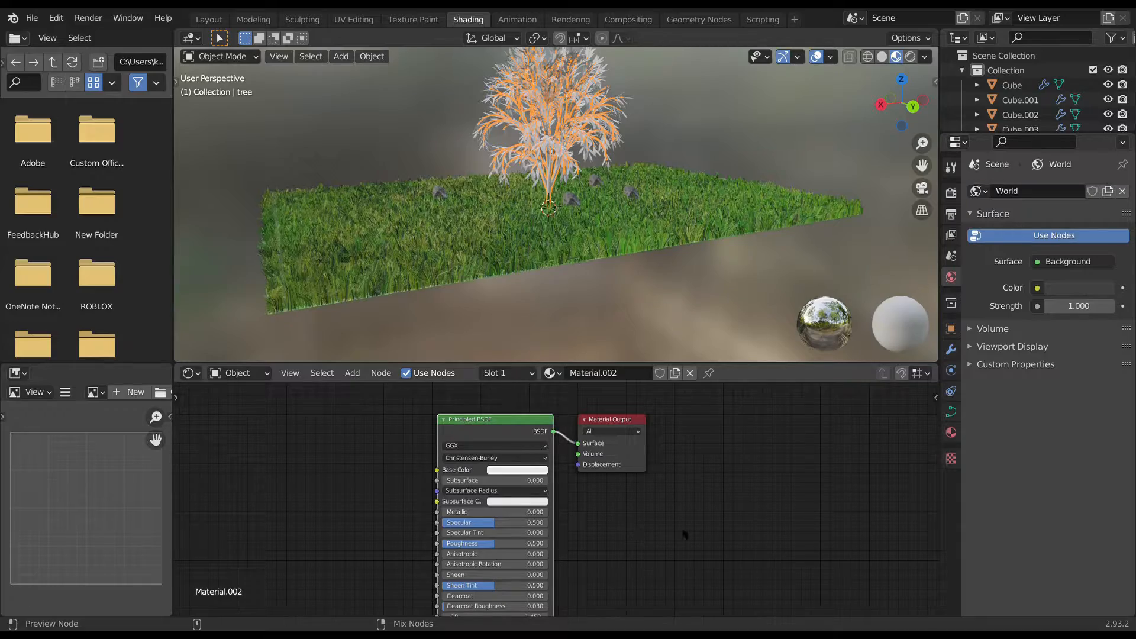
click(809, 531)
scroll(681, 269, up, 5)
middle_drag(677, 270, 748, 283)
scroll(725, 258, up, 5)
middle_drag(704, 236, 773, 324)
- Set the X scale of the bark texture's Mapping node to 2.5
middle_drag(266, 609, 492, 500)
middle_drag(342, 566, 490, 374)
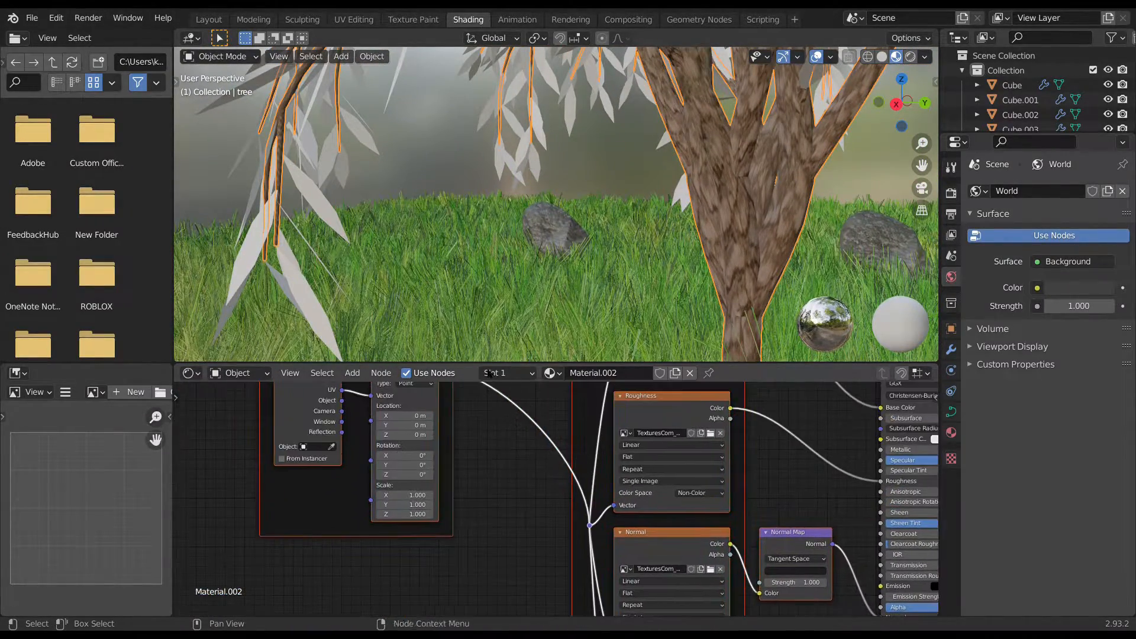
middle_drag(361, 506, 425, 475)
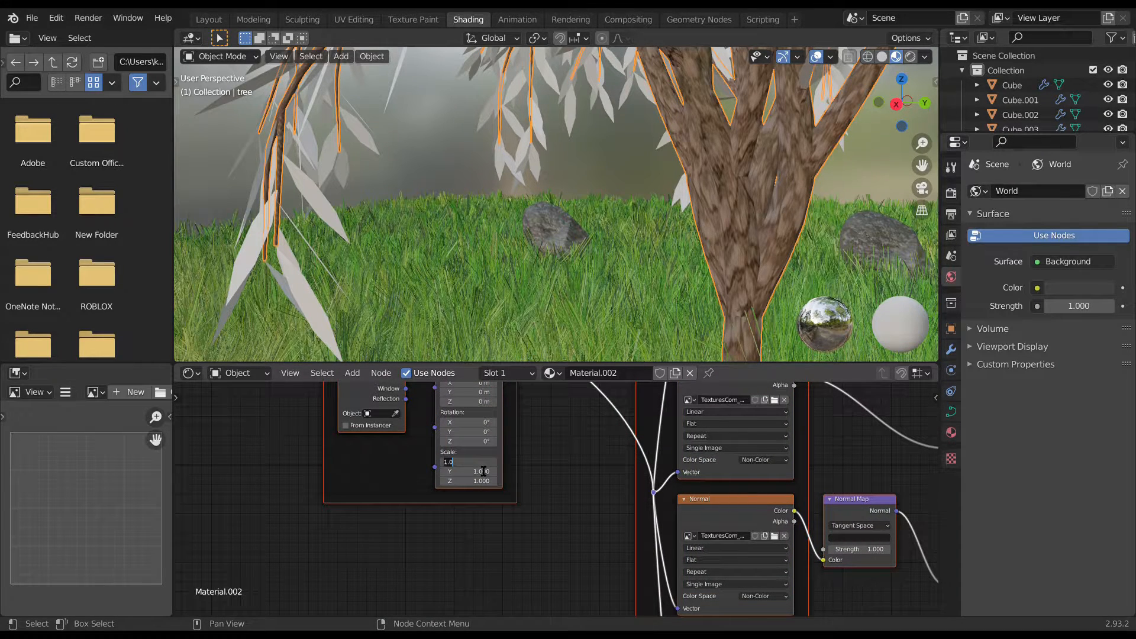
key(Return)
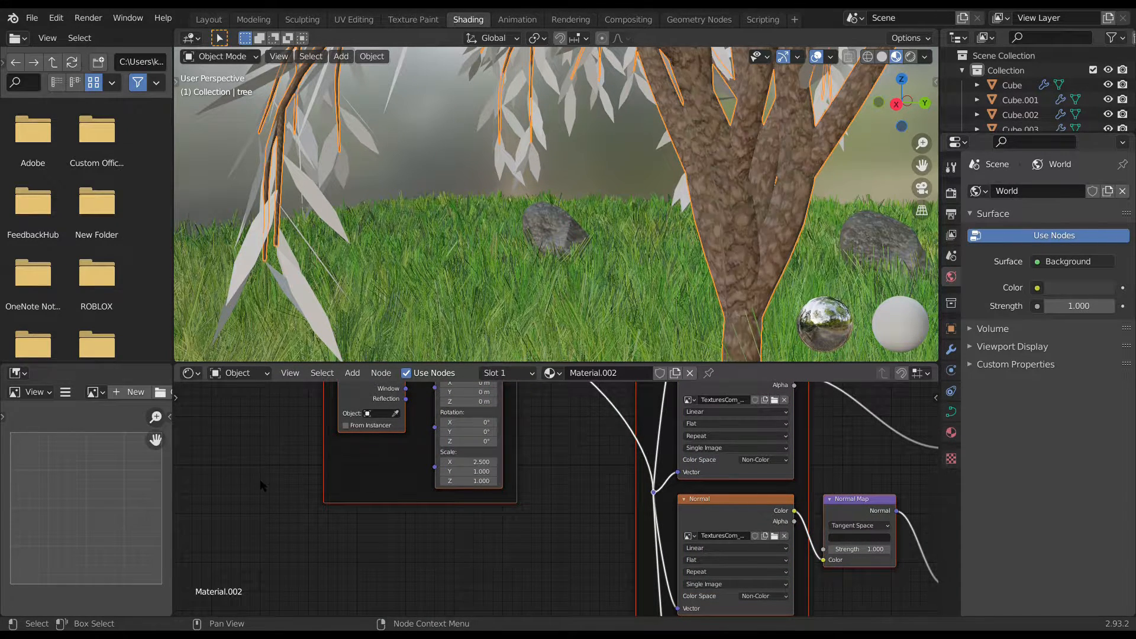
scroll(693, 170, down, 9)
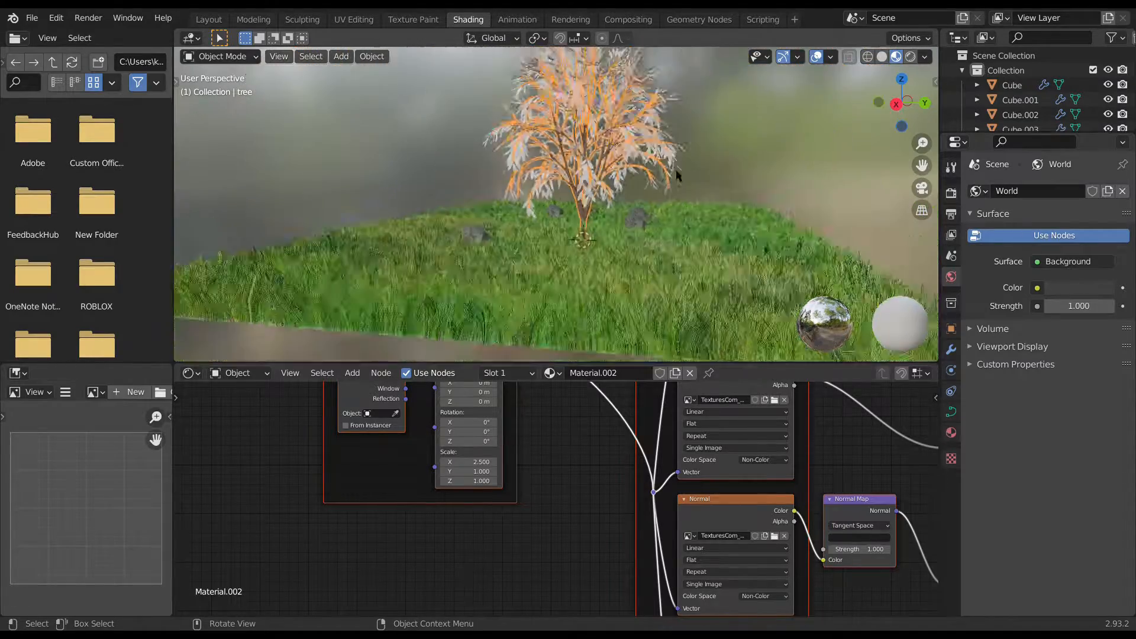
middle_drag(680, 174, 708, 202)
scroll(576, 159, up, 6)
scroll(576, 164, down, 3)
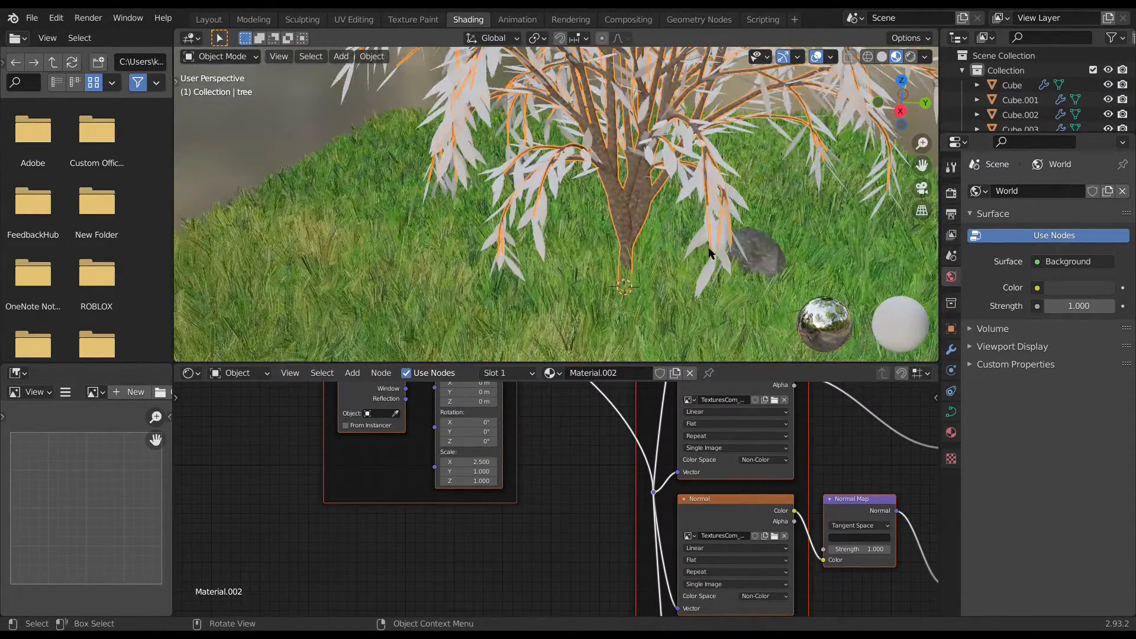
- Give the tree's leaves a new material with an orange-red base color, hue 0.010 and saturation 1.000
click(576, 164)
scroll(641, 261, down, 3)
click(582, 373)
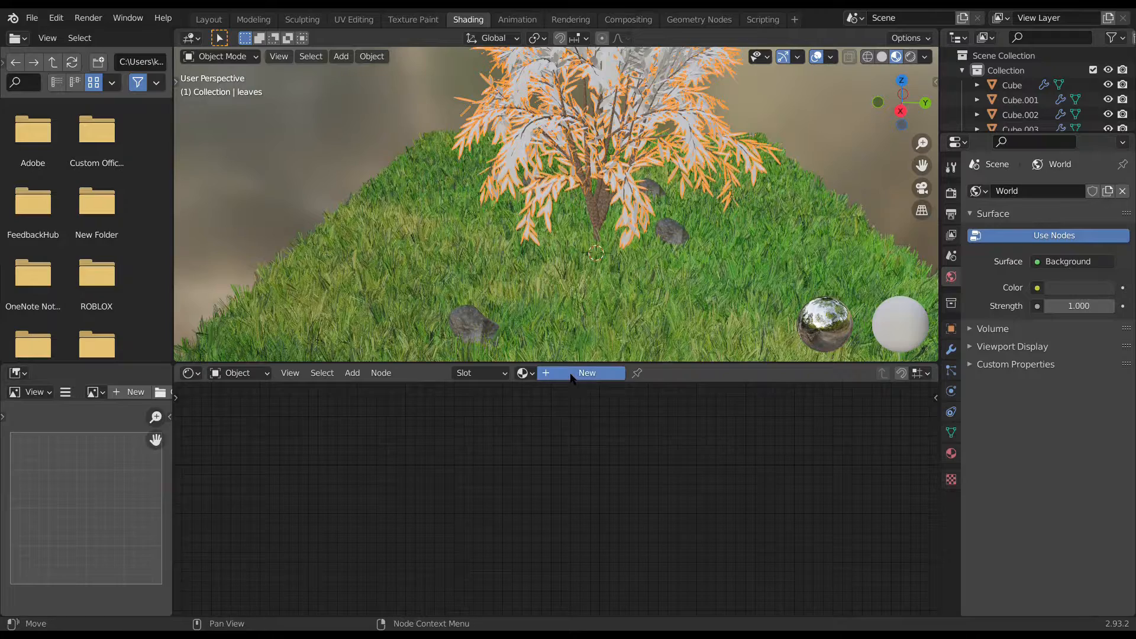
middle_drag(604, 472, 335, 577)
scroll(419, 541, up, 2)
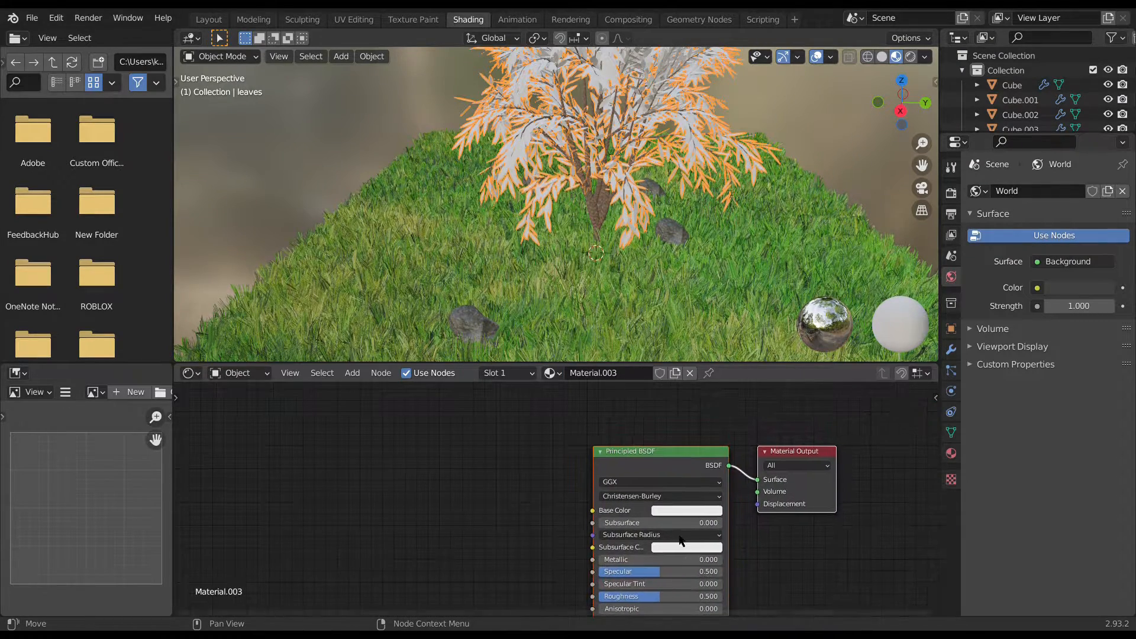
click(686, 510)
click(671, 509)
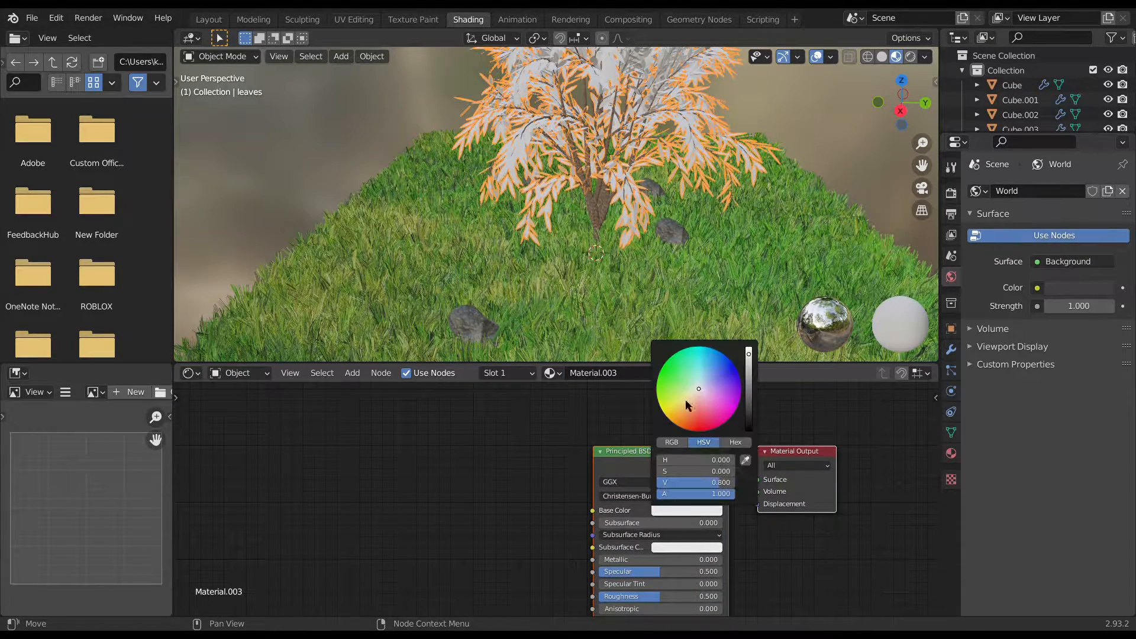
drag(694, 390, 687, 430)
scroll(541, 217, down, 3)
scroll(542, 217, up, 4)
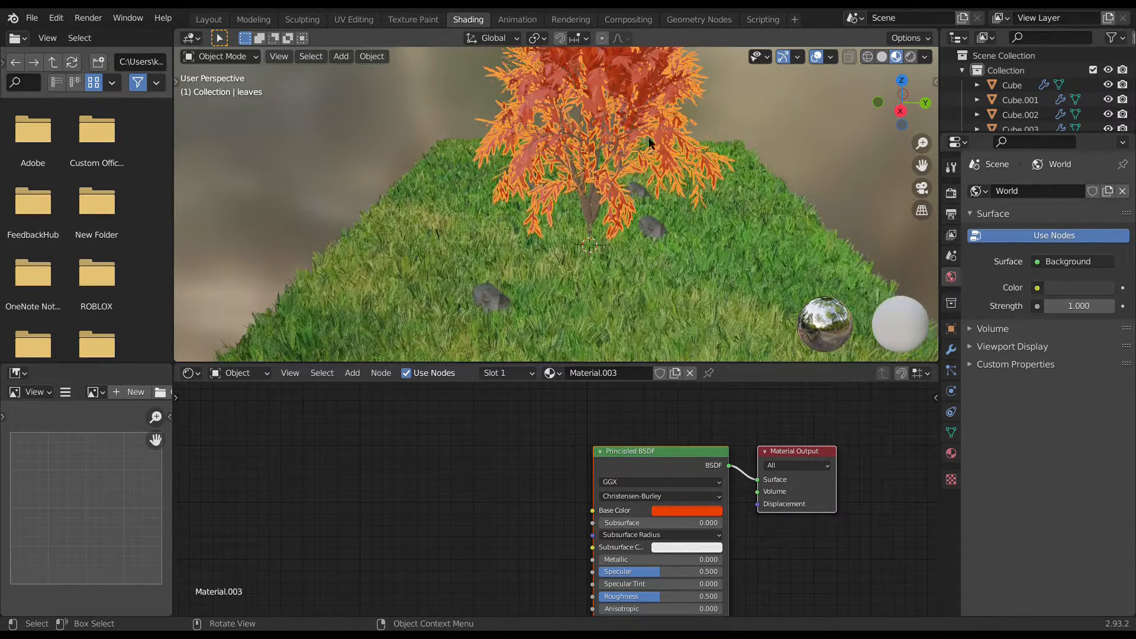
- Duplicate the tree with its leaves twice, moving each copy horizontally to its own spot on the grass
click(591, 211)
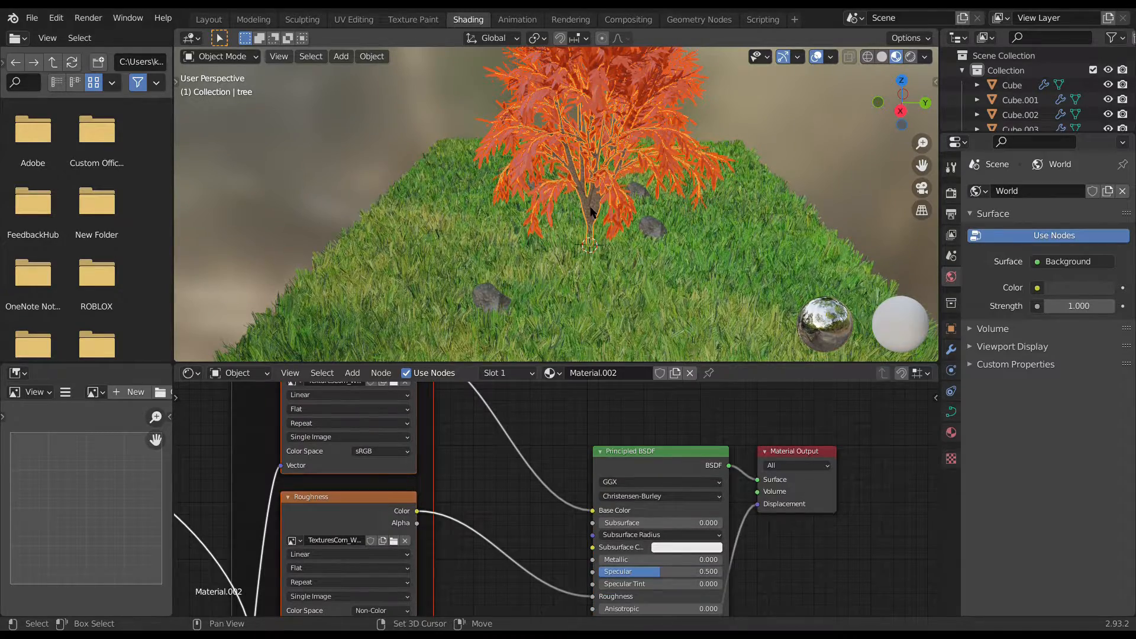
key(shift+d)
key(shift+z)
click(587, 260)
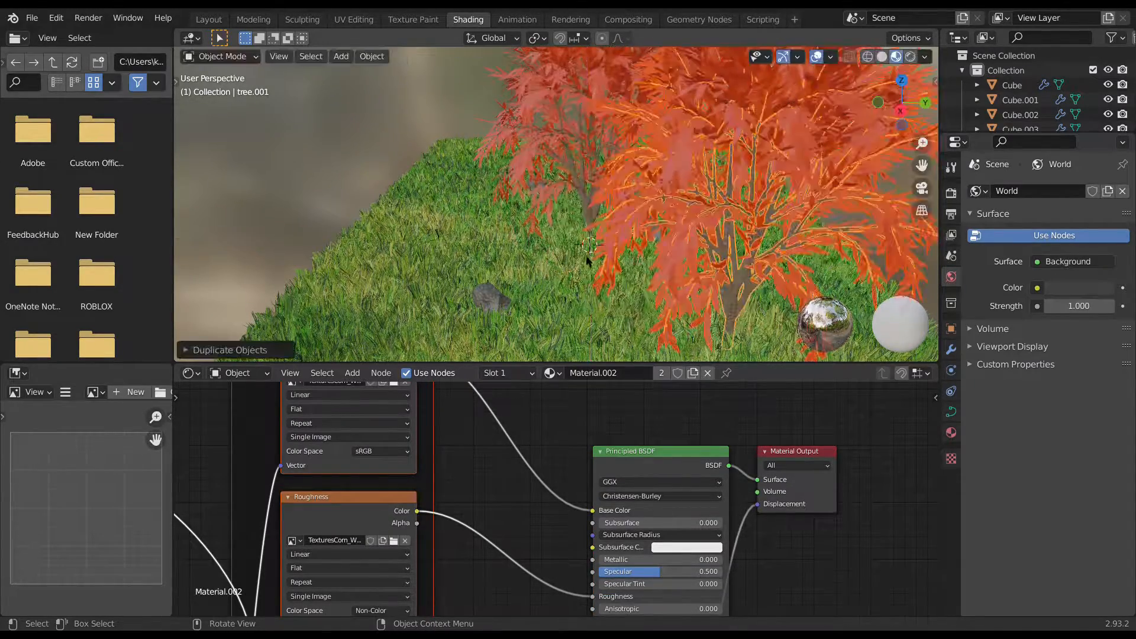
key(shift+d)
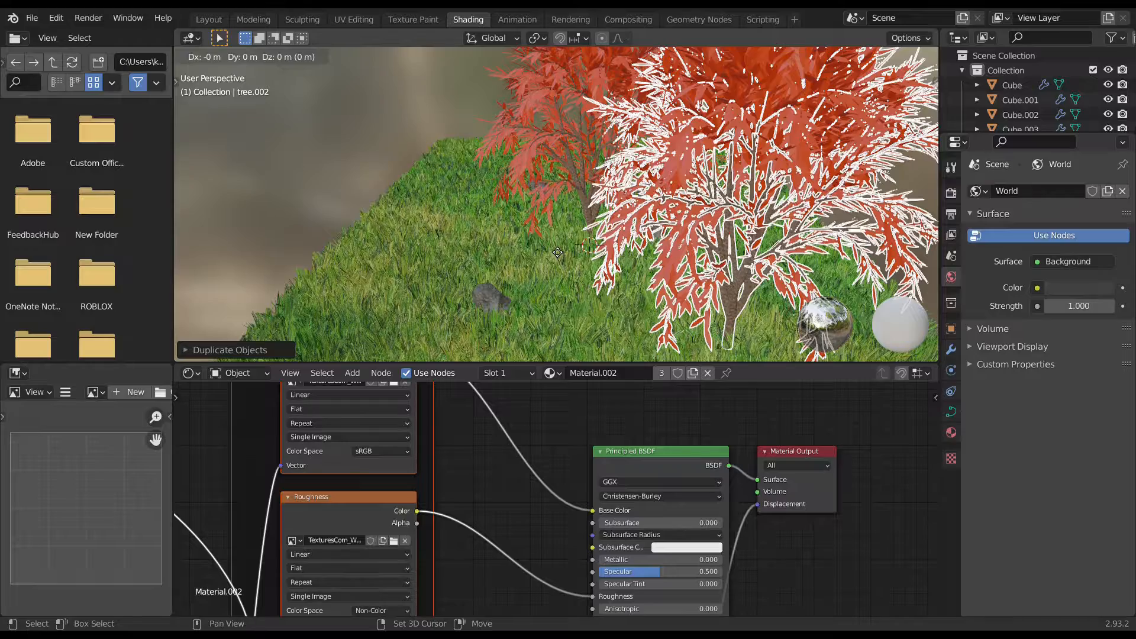
key(shift+z)
click(445, 195)
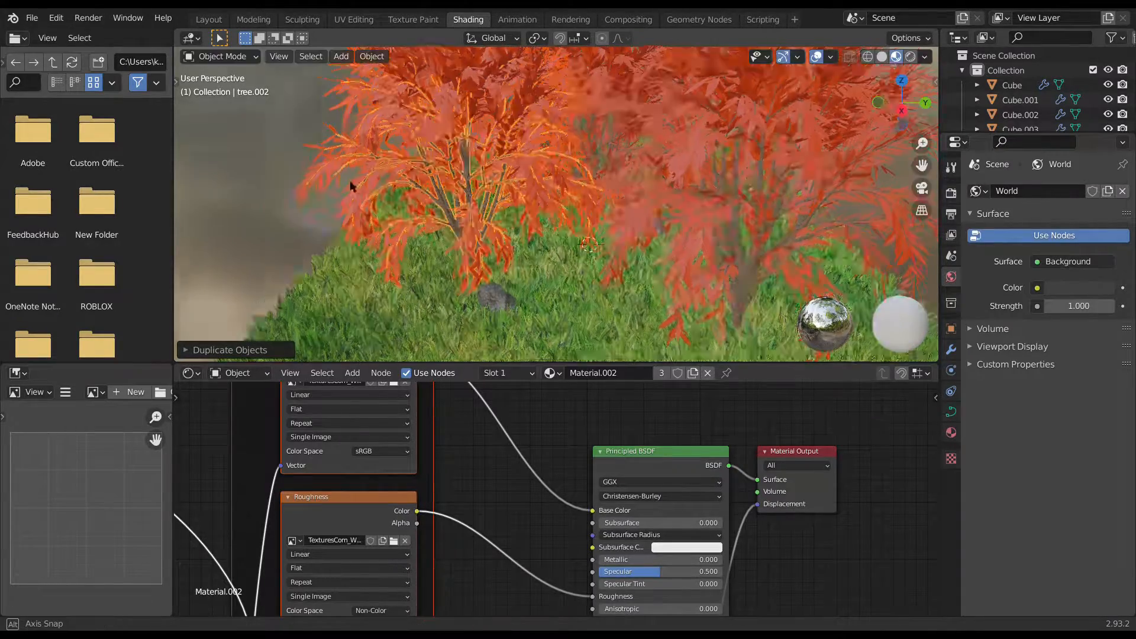
scroll(446, 205, down, 4)
- Make a separate copy of the leaf material for the second duplicate's leaves and set its base color to bright green, hue about 0.313
middle_drag(636, 136, 621, 213)
click(598, 154)
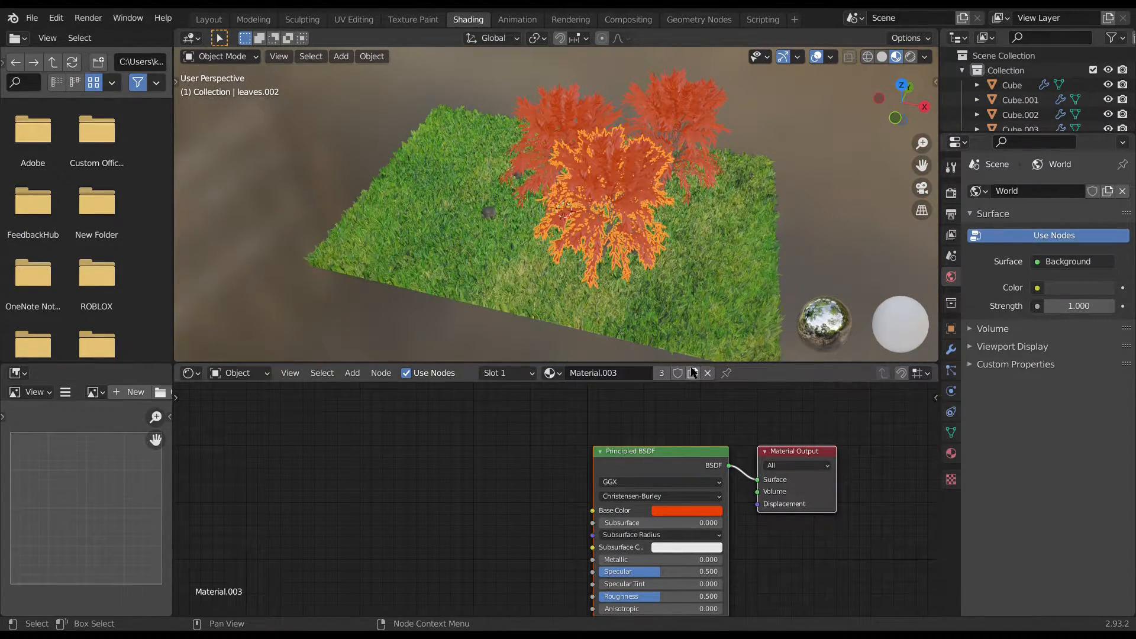
click(671, 511)
drag(673, 374, 661, 388)
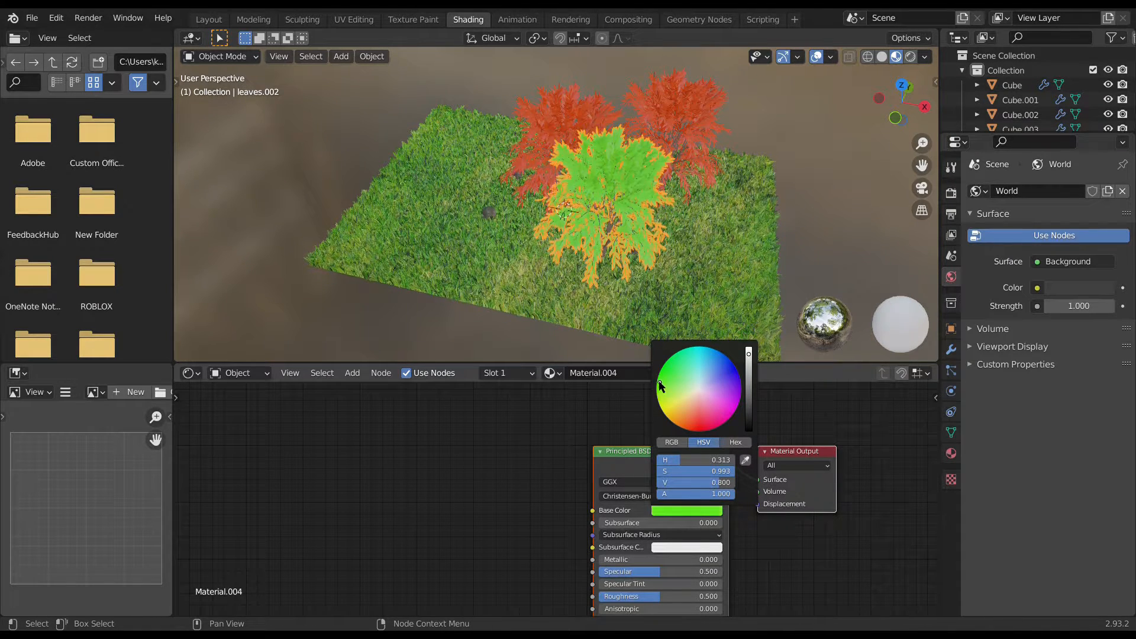
- Select the first duplicate's leaves and change the base color of their shared leaf material to yellow, hue 0.100
click(673, 107)
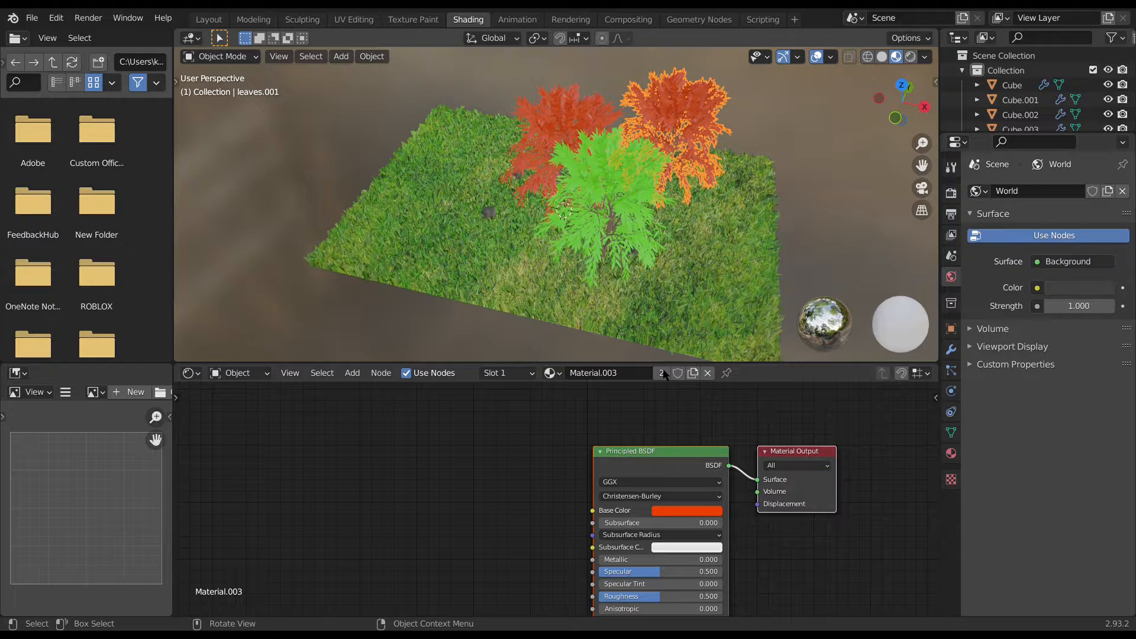
click(678, 510)
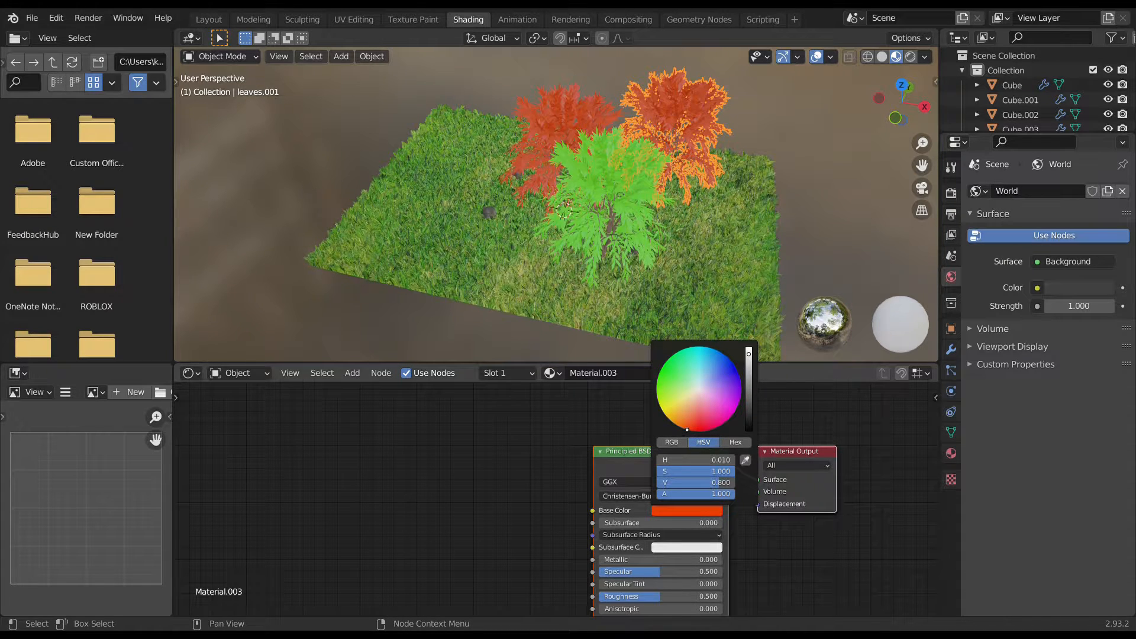
mouse_move(687, 430)
mouse_down()
mouse_move(661, 410)
mouse_move(668, 418)
mouse_up()
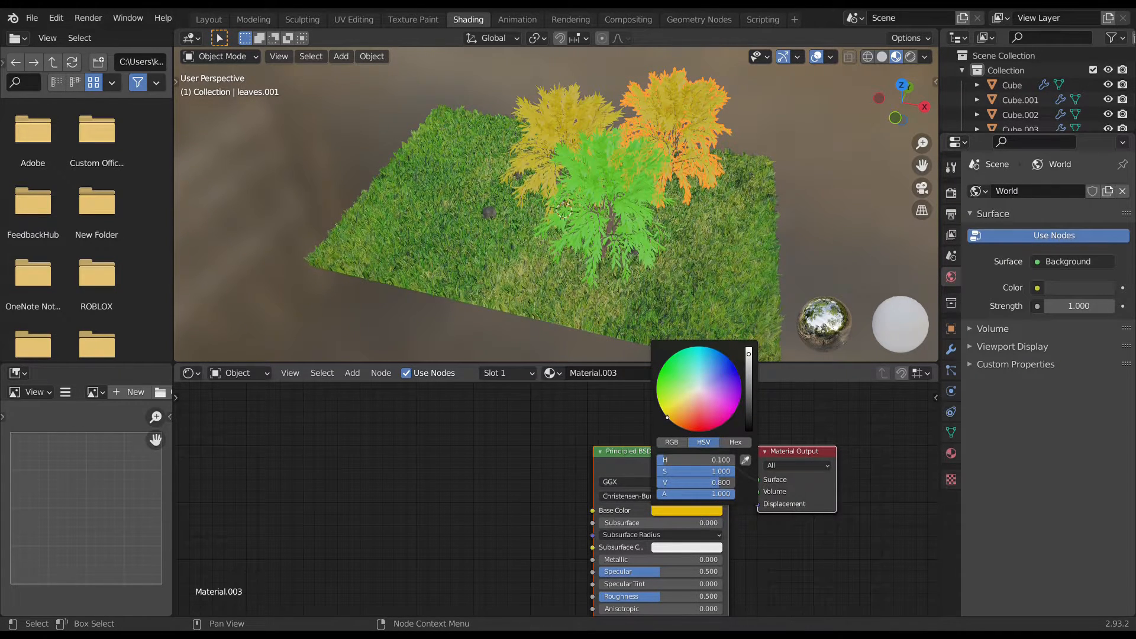
click(474, 439)
- Make the first duplicate's leaf material a separate copy and set its base color to red, hue and saturation 1.000
click(691, 373)
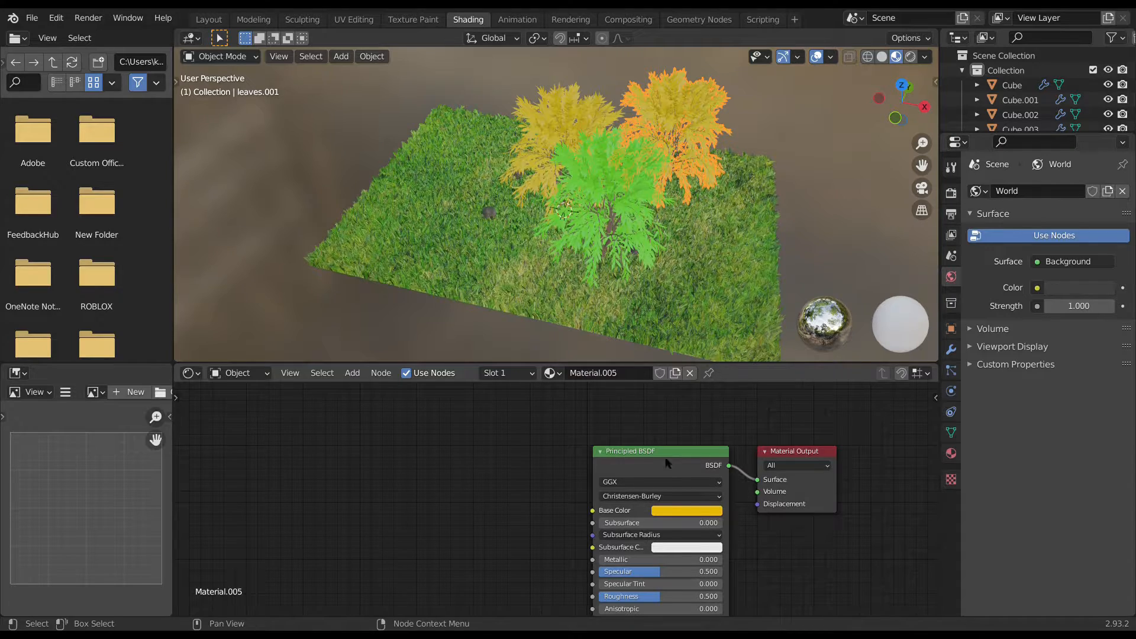
click(669, 511)
drag(663, 376, 699, 431)
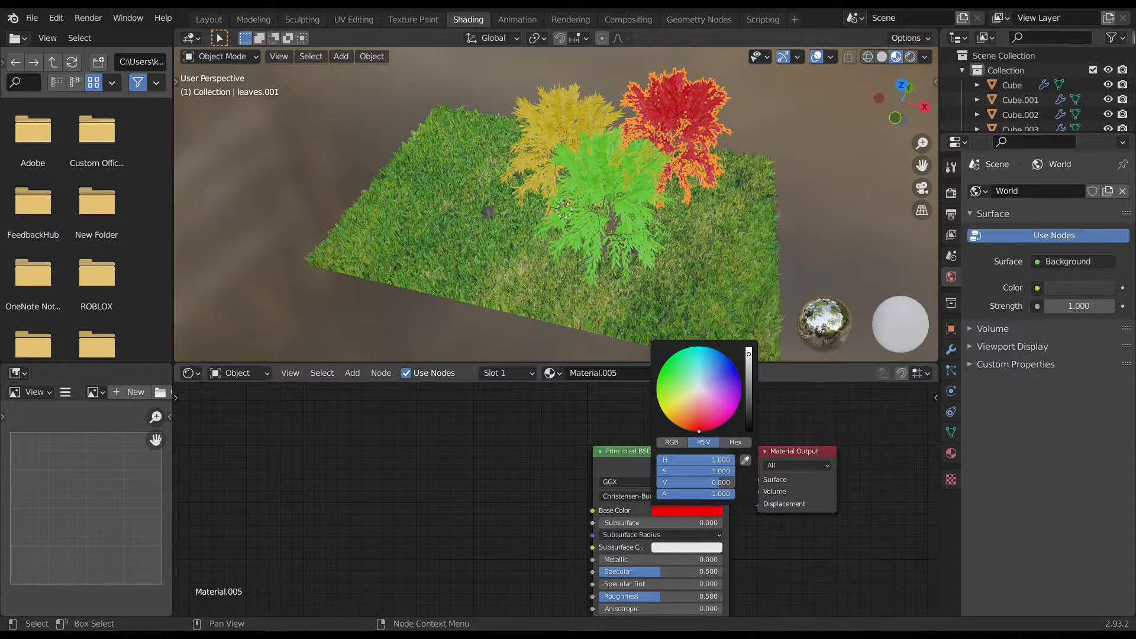
- Duplicate the green tree with its trunk twice, moving each copy horizontally to an empty area of the grass
middle_drag(484, 130, 648, 255)
click(602, 98)
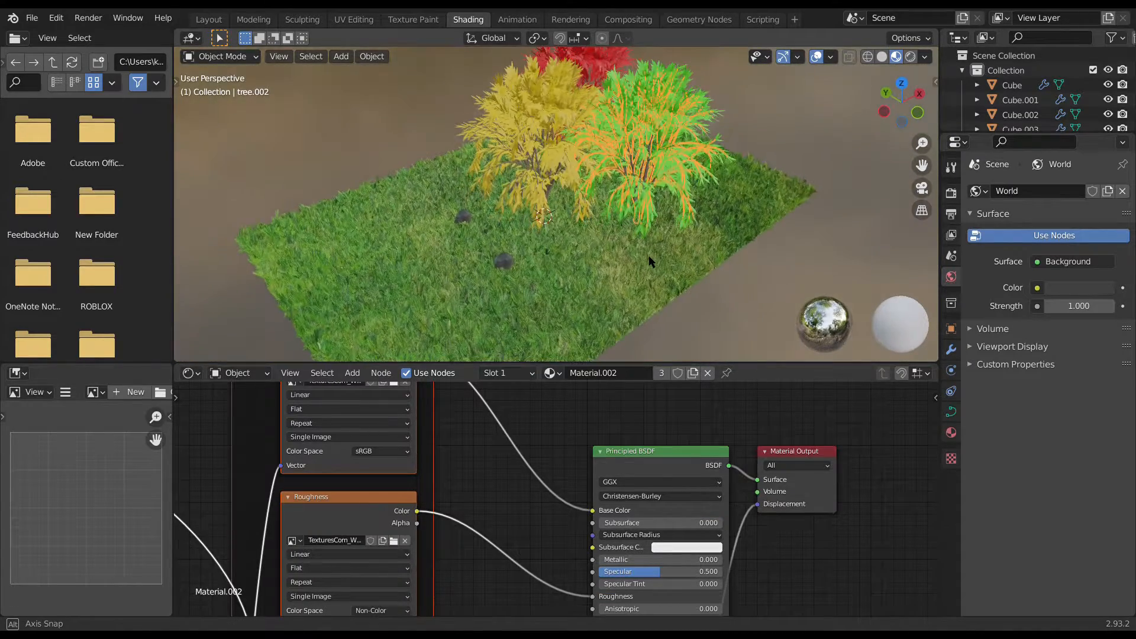
click(656, 90)
key(shift+d)
key(shift+z)
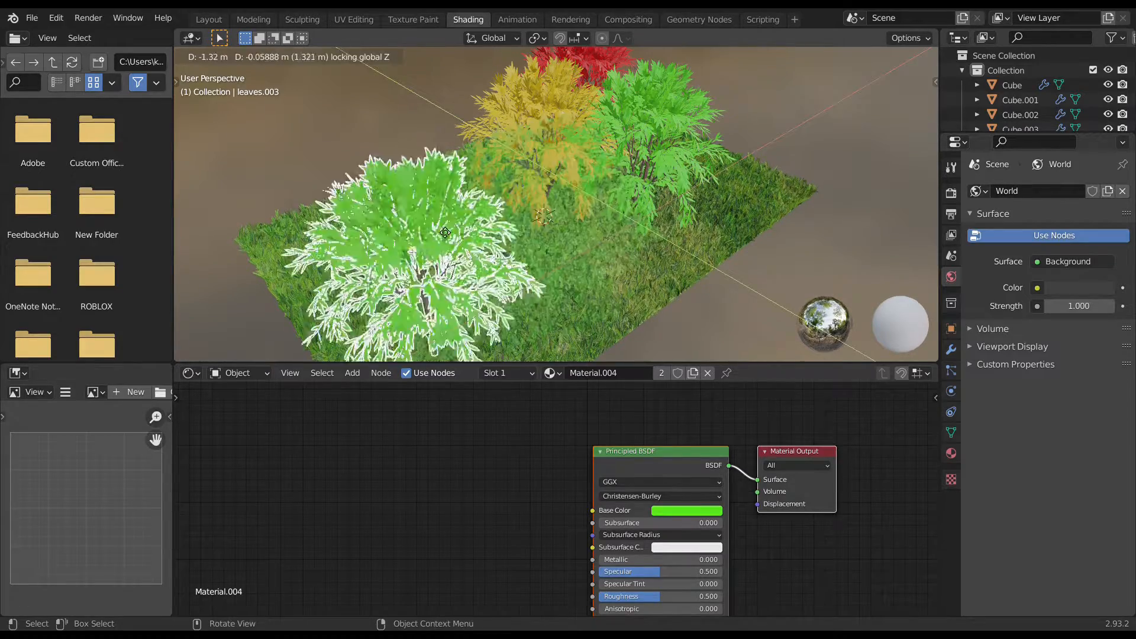
click(551, 176)
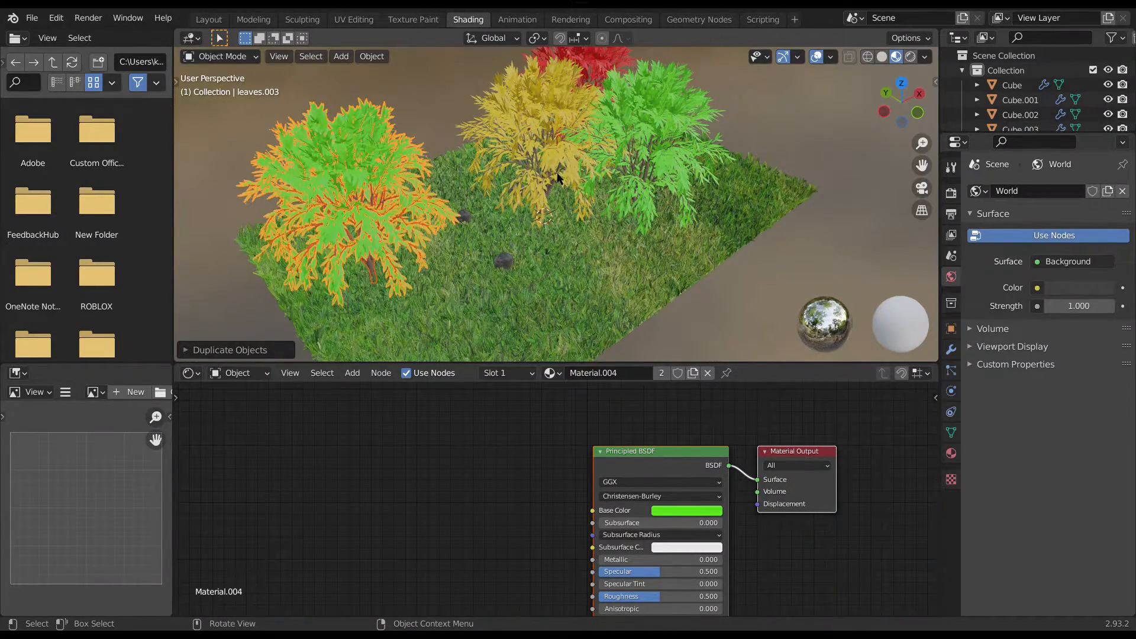
key(shift+d)
key(shift+z)
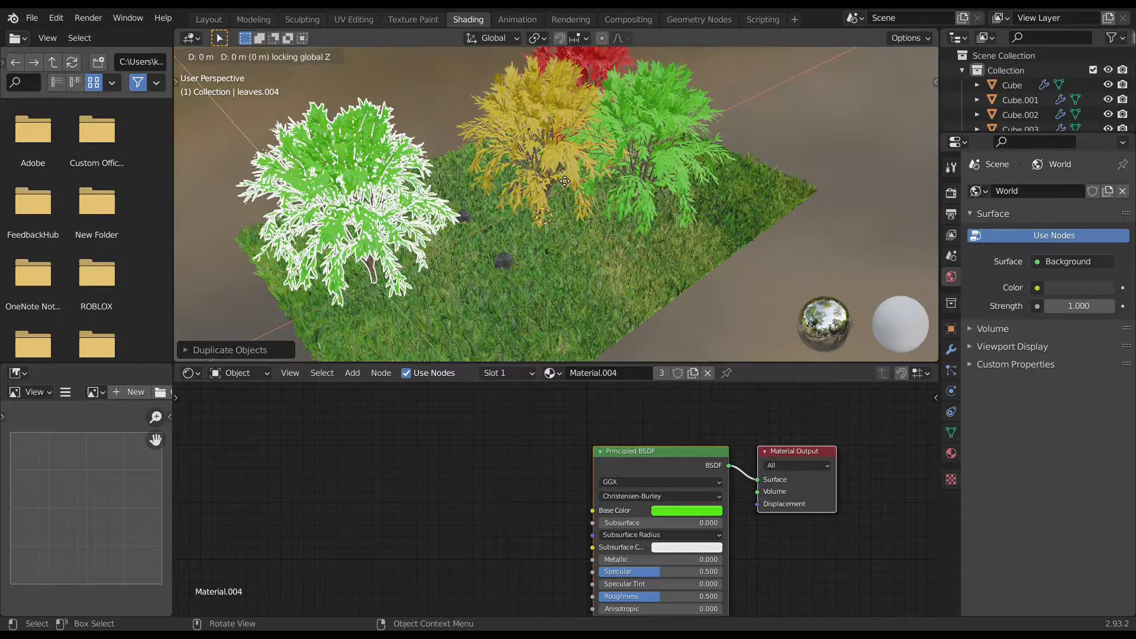
click(733, 210)
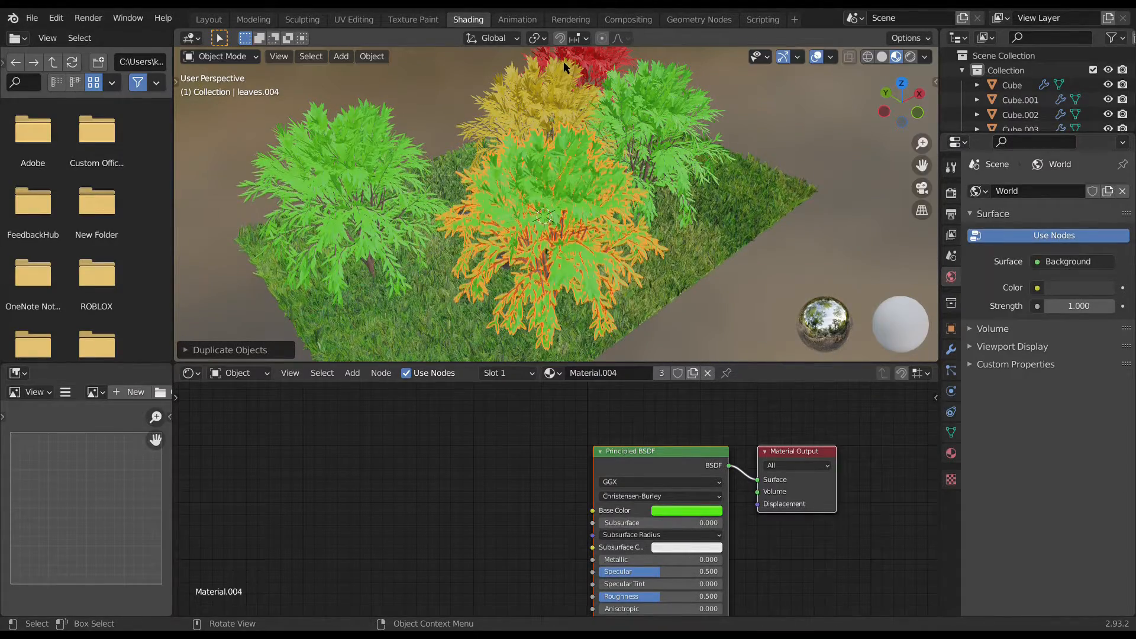
- Switch the shader node editor from the object material to the World shader
scroll(563, 62, down, 3)
middle_drag(563, 62, 619, 353)
scroll(617, 353, up, 4)
scroll(615, 340, up, 7)
middle_drag(743, 288, 591, 275)
scroll(739, 251, down, 6)
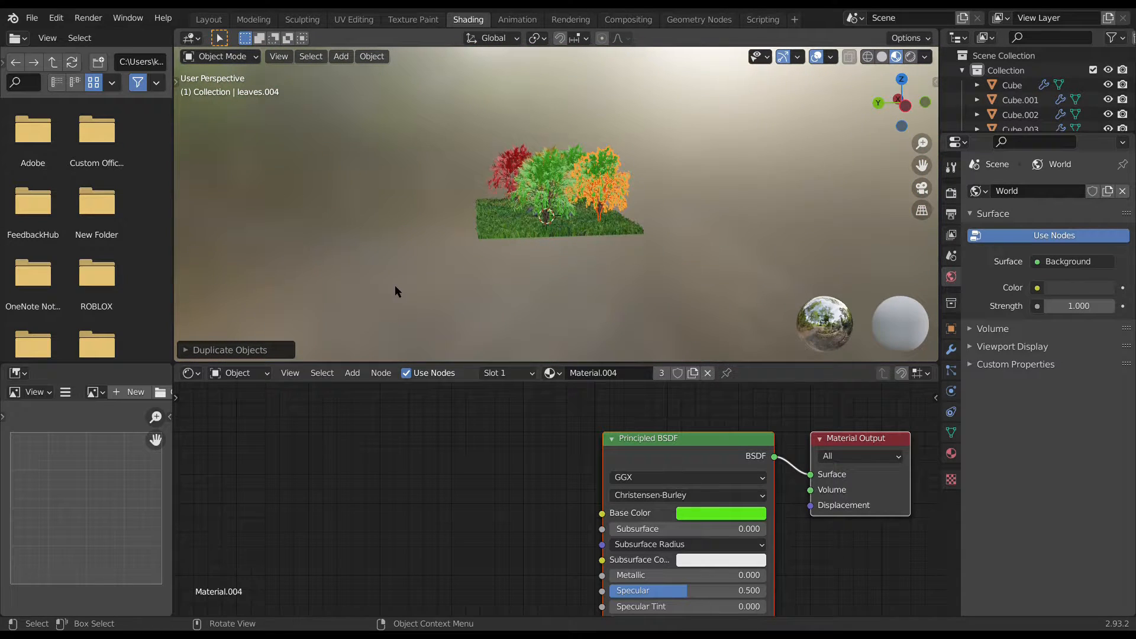
click(226, 373)
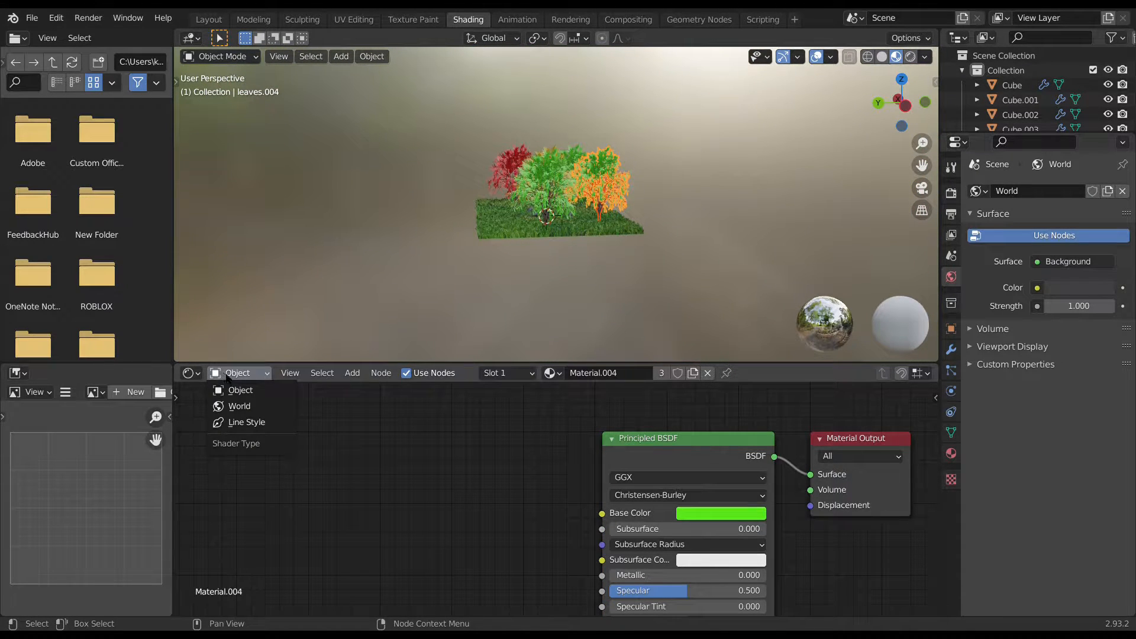
click(237, 406)
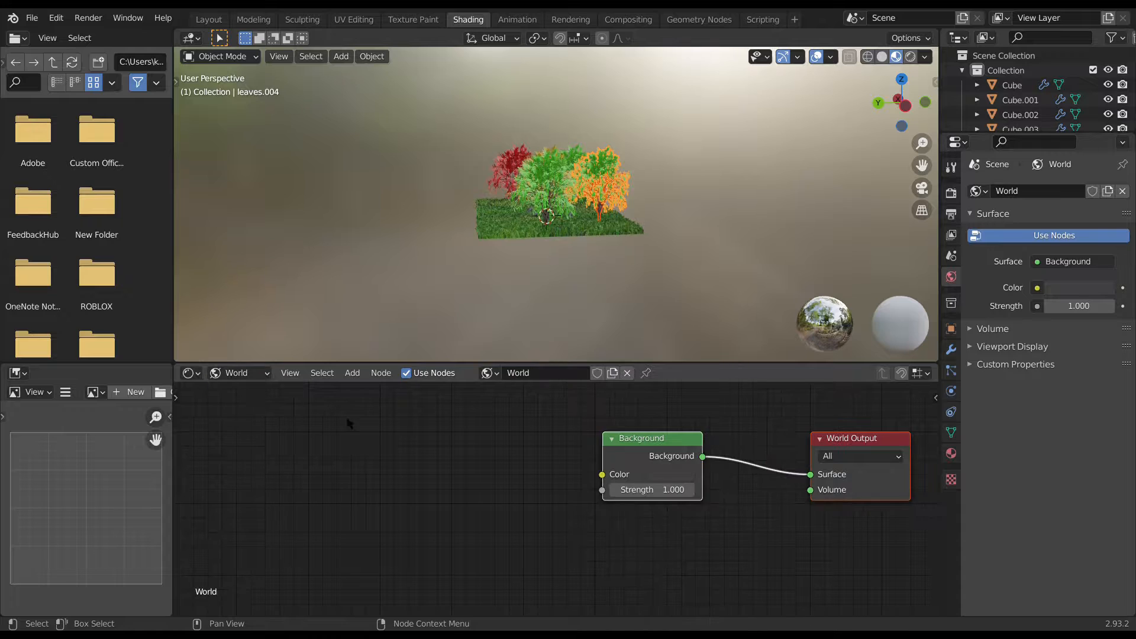
- Add an Environment Texture node, connect its color to the Background color, and load the TexturesCom 2K HDRI sphere image
key(shift+a)
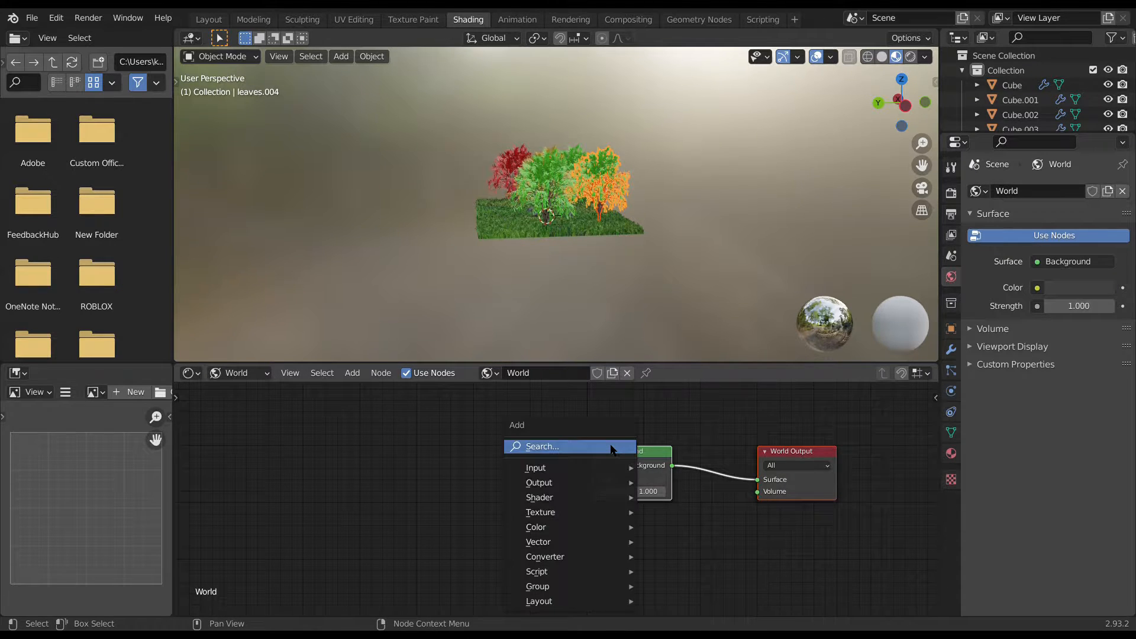
click(615, 451)
text(envi)
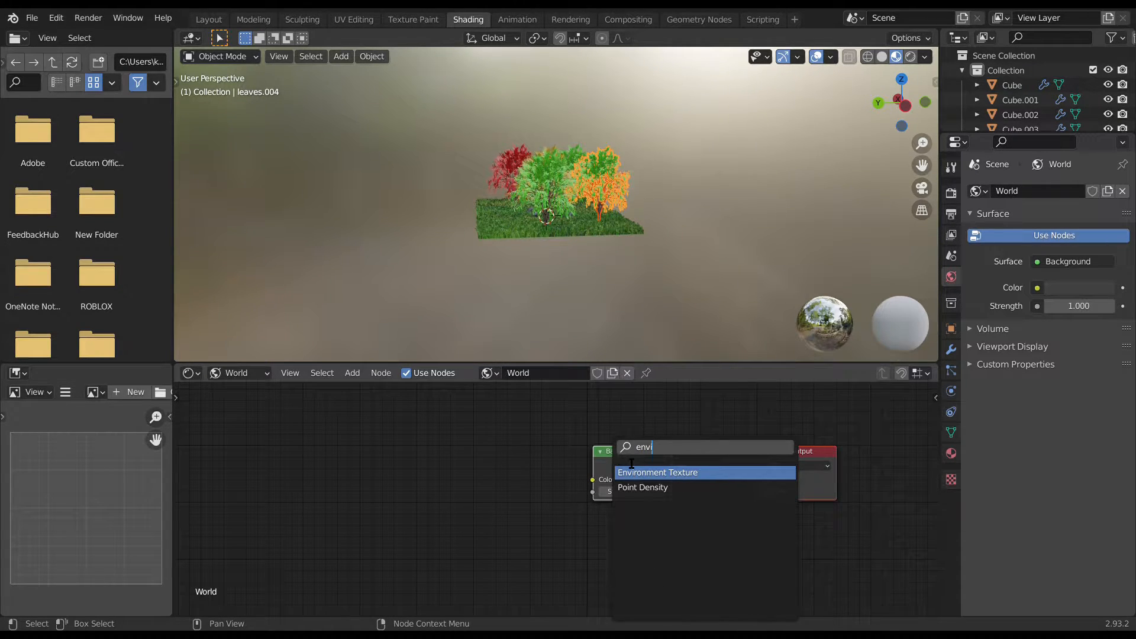
key(Return)
click(404, 466)
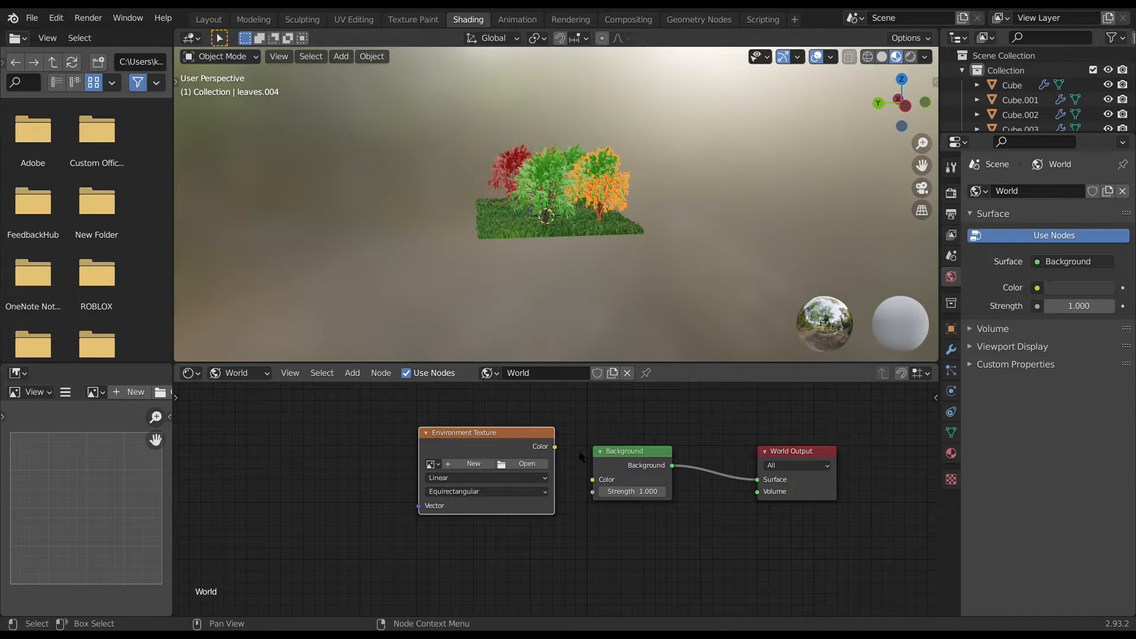
drag(555, 447, 593, 480)
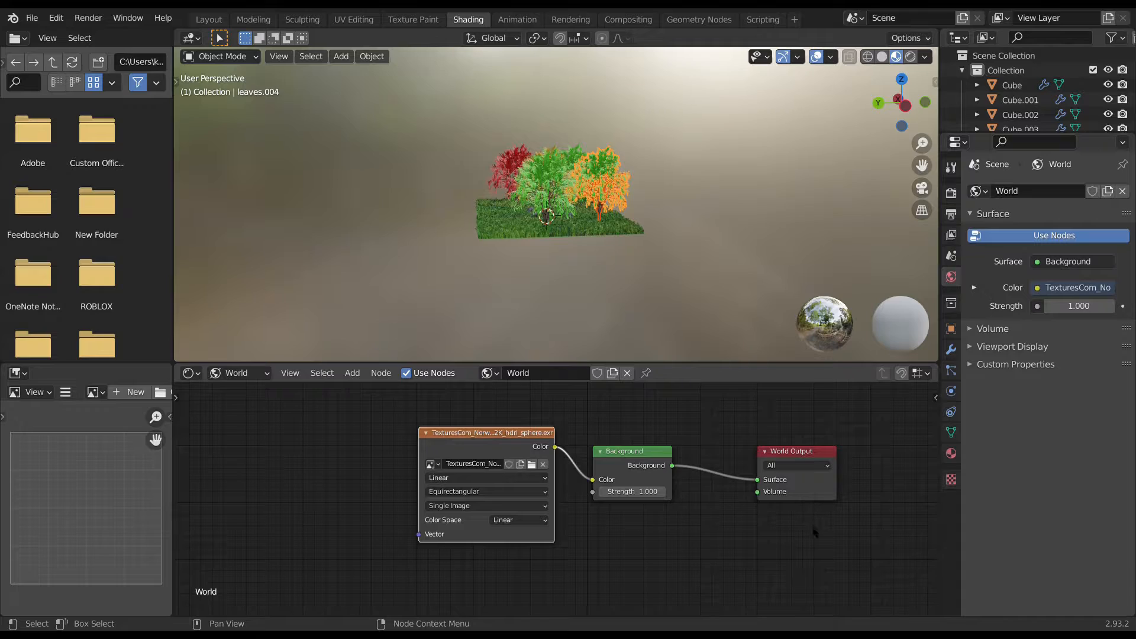
scroll(559, 190, up, 2)
middle_drag(532, 201, 503, 210)
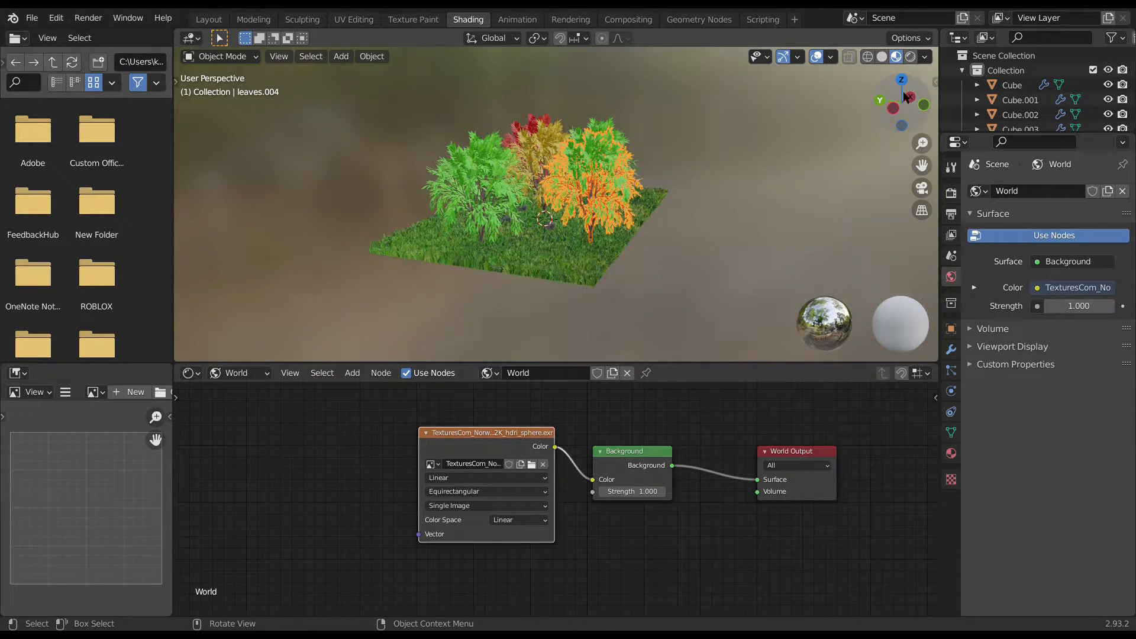
- Set the viewport to Rendered shading so the trees show against the HDRI background
click(911, 57)
mouse_move(591, 207)
middle_down()
mouse_move(187, 204)
mouse_move(251, 290)
mouse_move(340, 275)
middle_up()
scroll(272, 281, up, 6)
scroll(340, 275, up, 1)
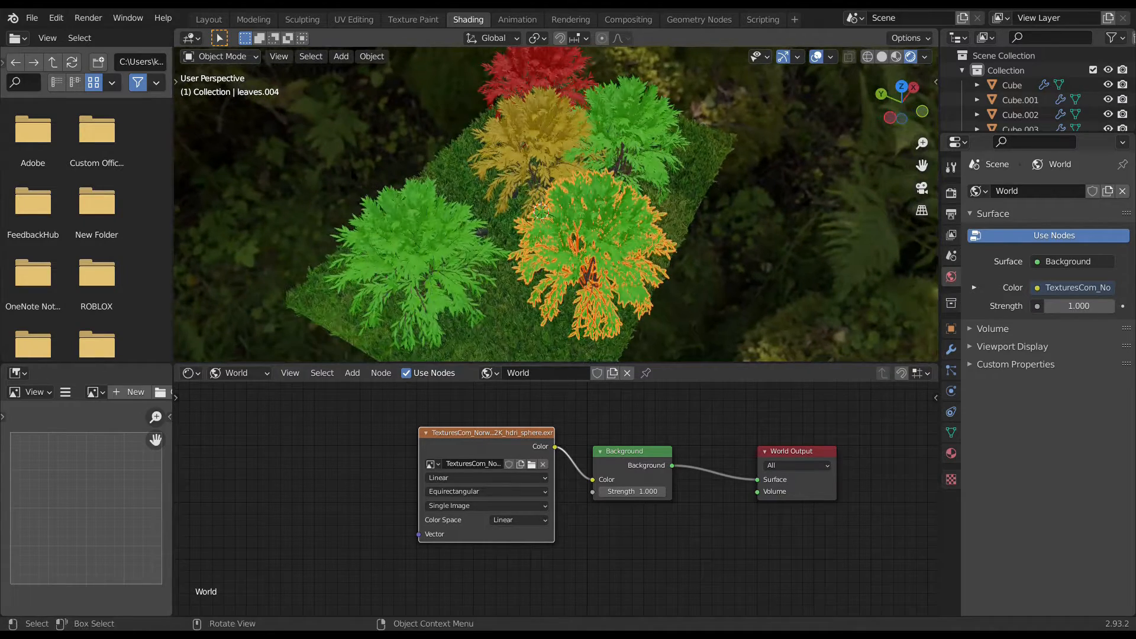
- Deselect the tree leaves and add an Area light to the scene
click(349, 169)
middle_drag(349, 169, 423, 177)
key(shift+a)
mouse_move(428, 179)
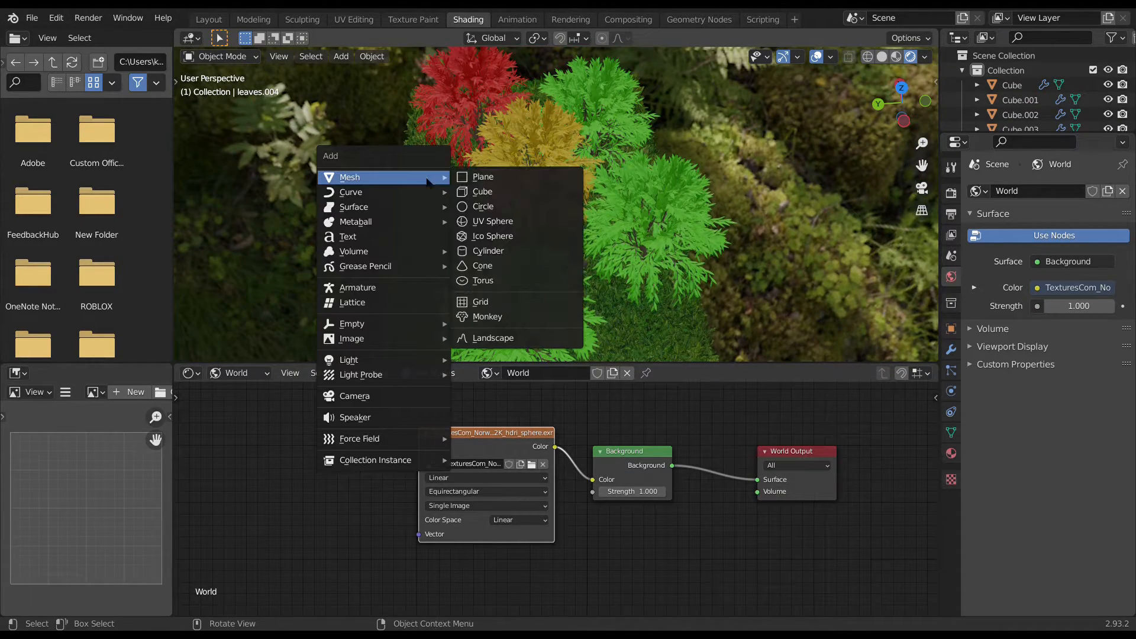
mouse_move(381, 361)
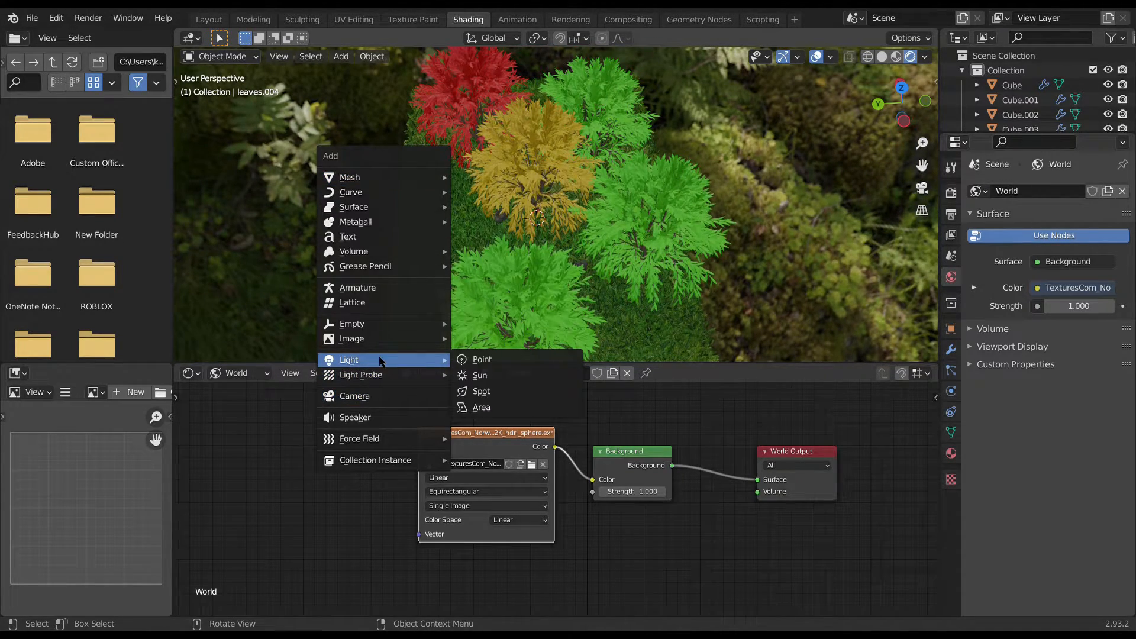
click(509, 412)
- Move the area light to one side of the grass patch and raise it along Z above the trees
scroll(500, 278, down, 4)
middle_drag(494, 264, 505, 213)
drag(505, 212, 340, 247)
key(g)
key(z)
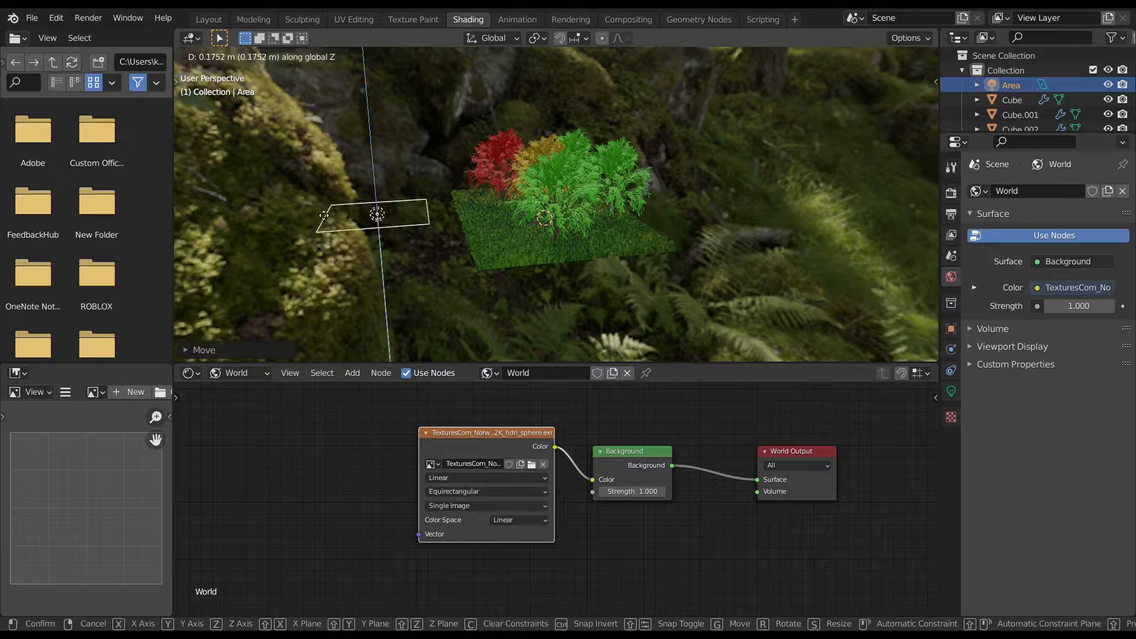
click(327, 137)
- Rotate the area light about -55° around the global X axis so it points at the trees
middle_drag(311, 229, 306, 228)
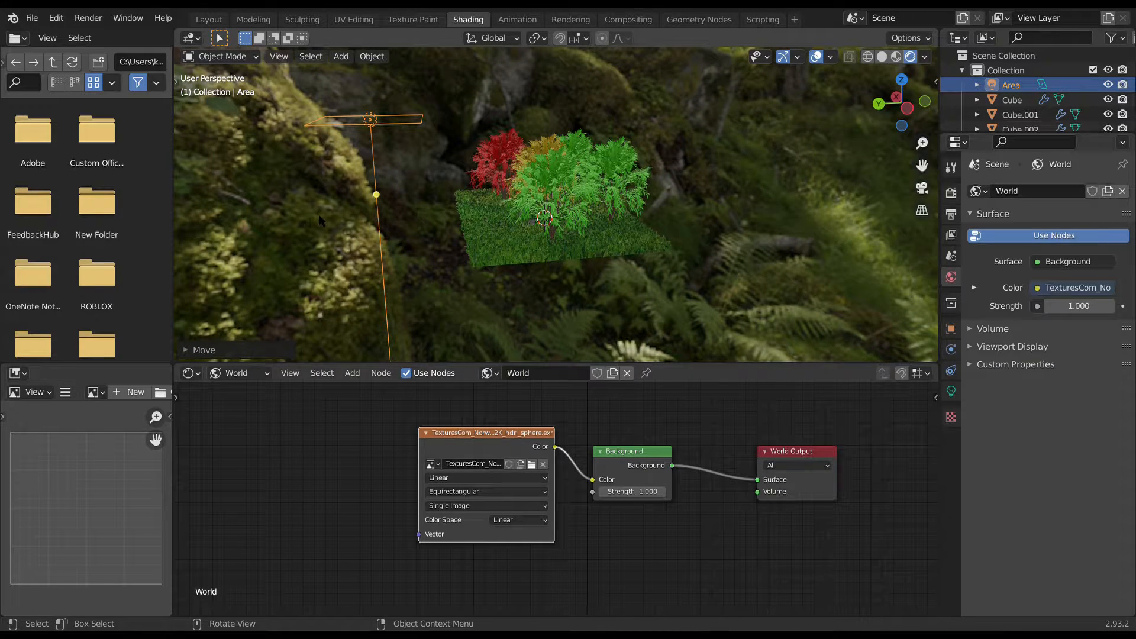
key(r)
key(x)
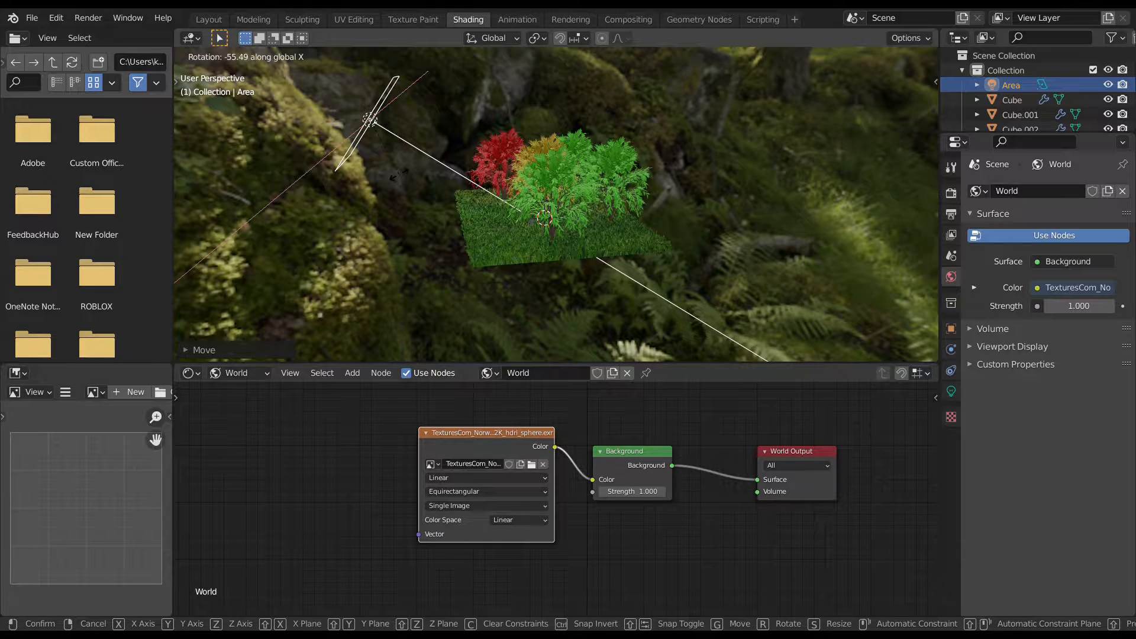
click(397, 176)
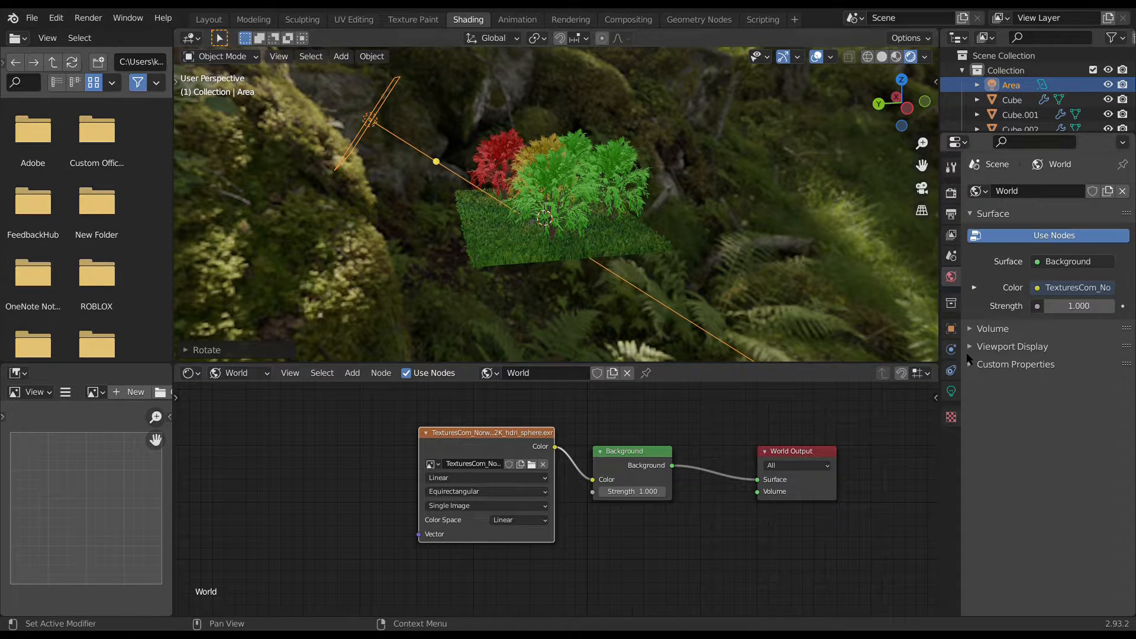
- Set the area light's power to 700 W and check its effect on the trees
click(951, 391)
click(1083, 288)
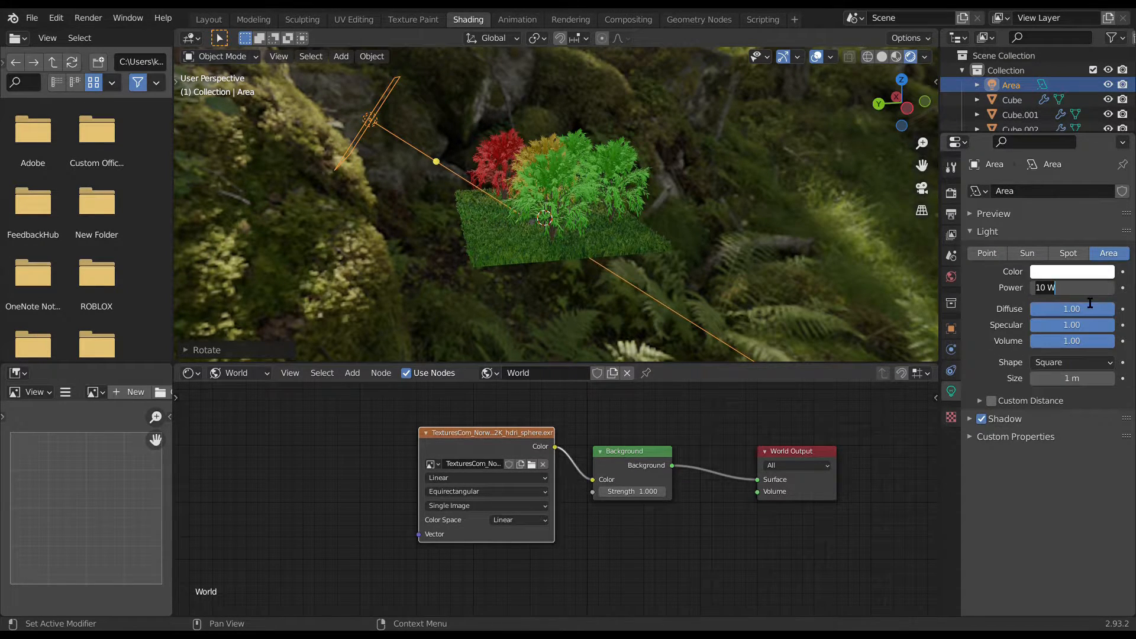
text(700)
key(Return)
scroll(457, 207, up, 5)
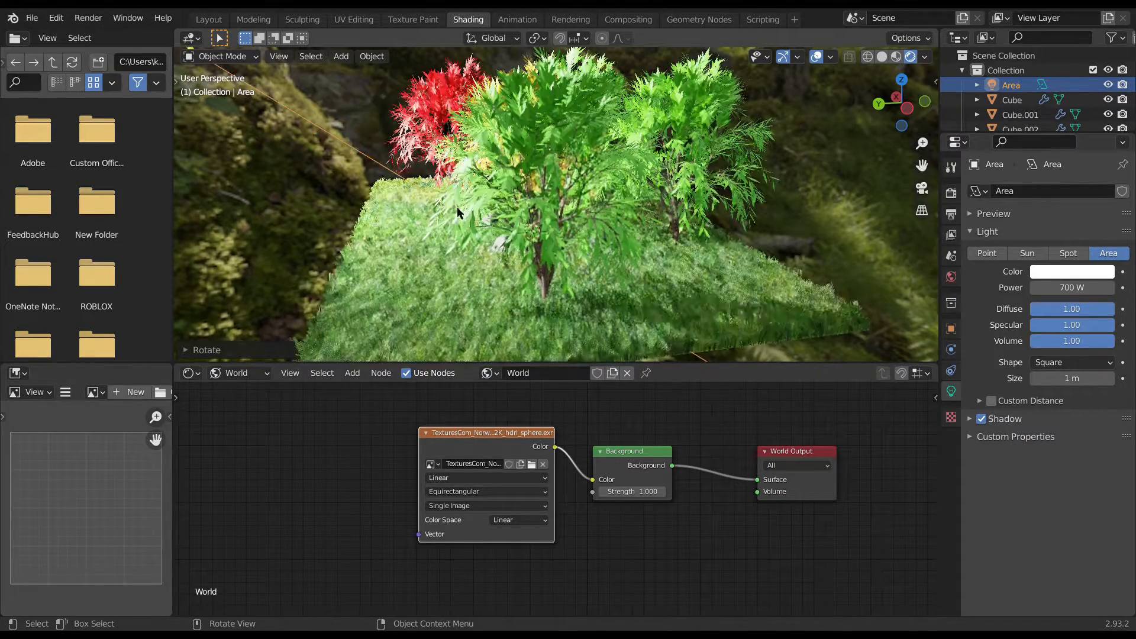
mouse_move(468, 216)
middle_down()
mouse_move(443, 204)
mouse_move(461, 210)
middle_up()
- Set the area light's power to 300 W
click(1079, 289)
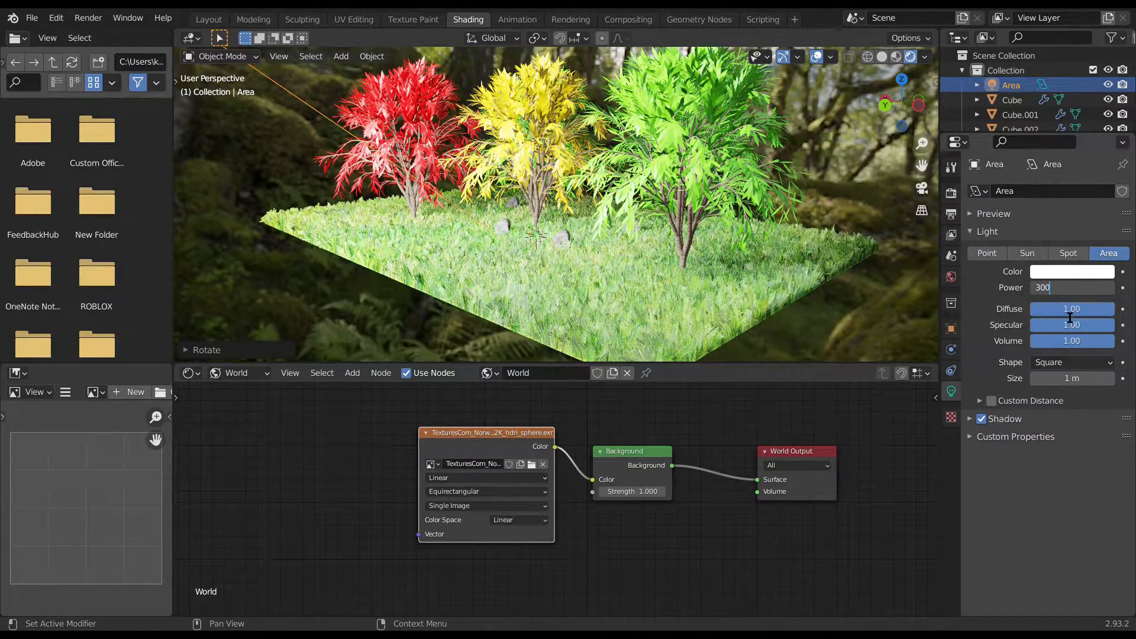
text(300)
key(Return)
scroll(554, 233, down, 4)
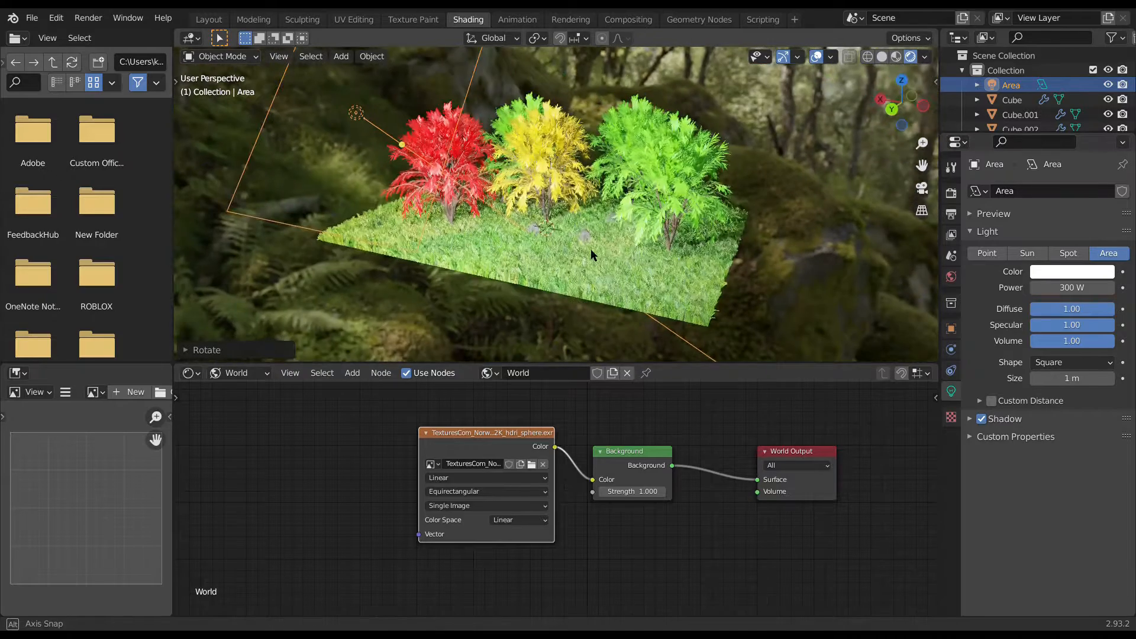
- Duplicate a green tree with its trunk and move the copy horizontally about 1.07 m to the empty grass in front of the yellow tree
click(670, 243)
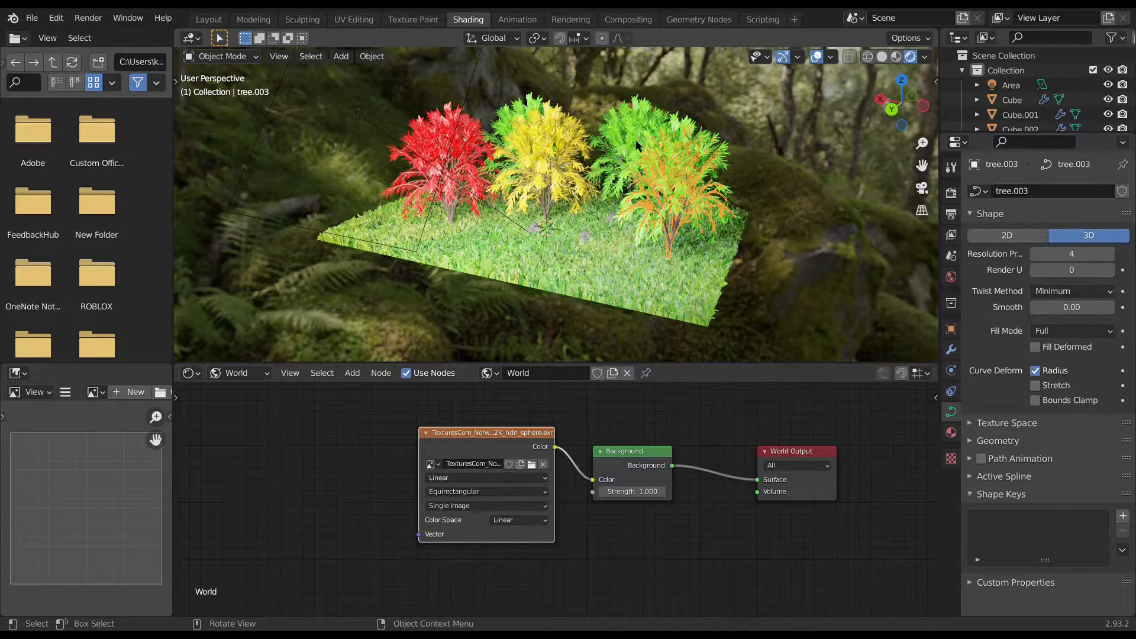
click(696, 144)
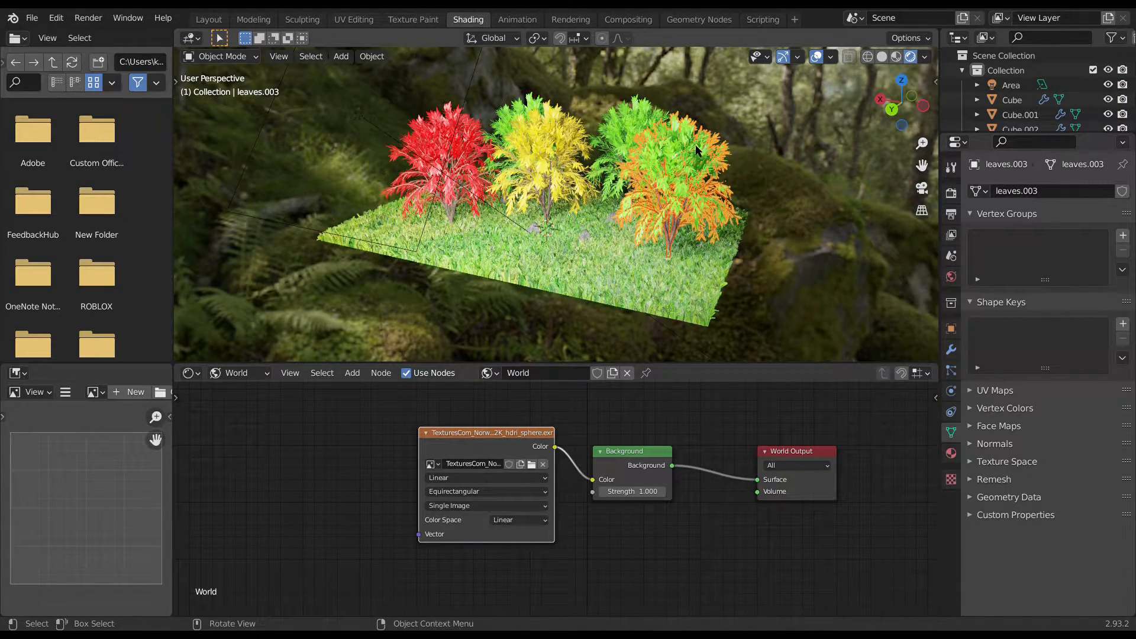
click(696, 144)
key(g)
key(shift+z)
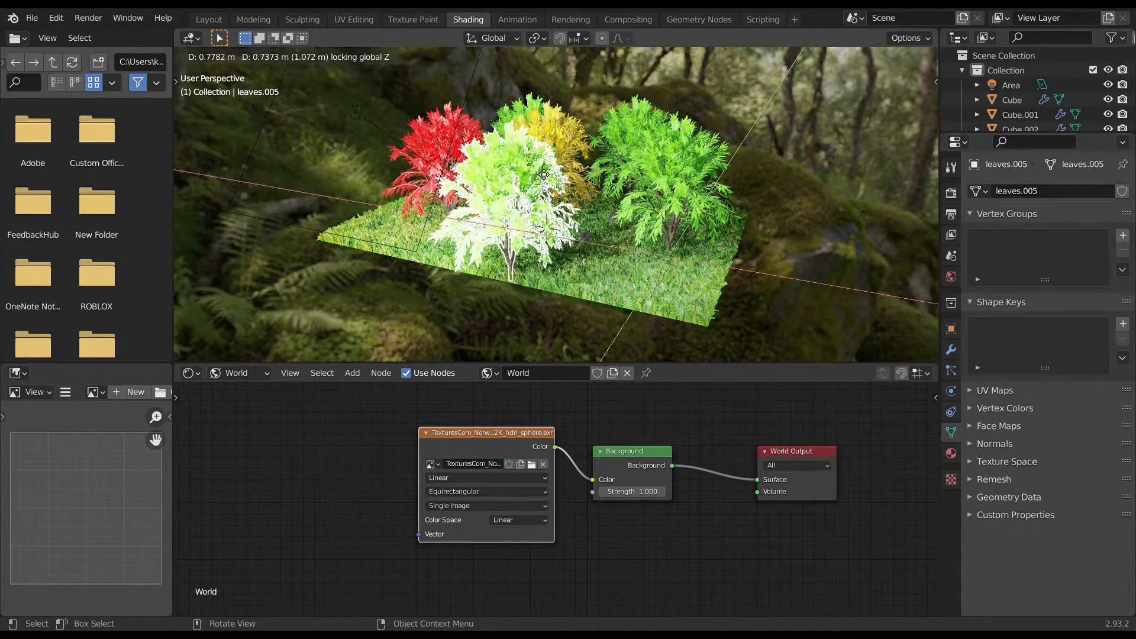
click(538, 175)
scroll(401, 71, up, 6)
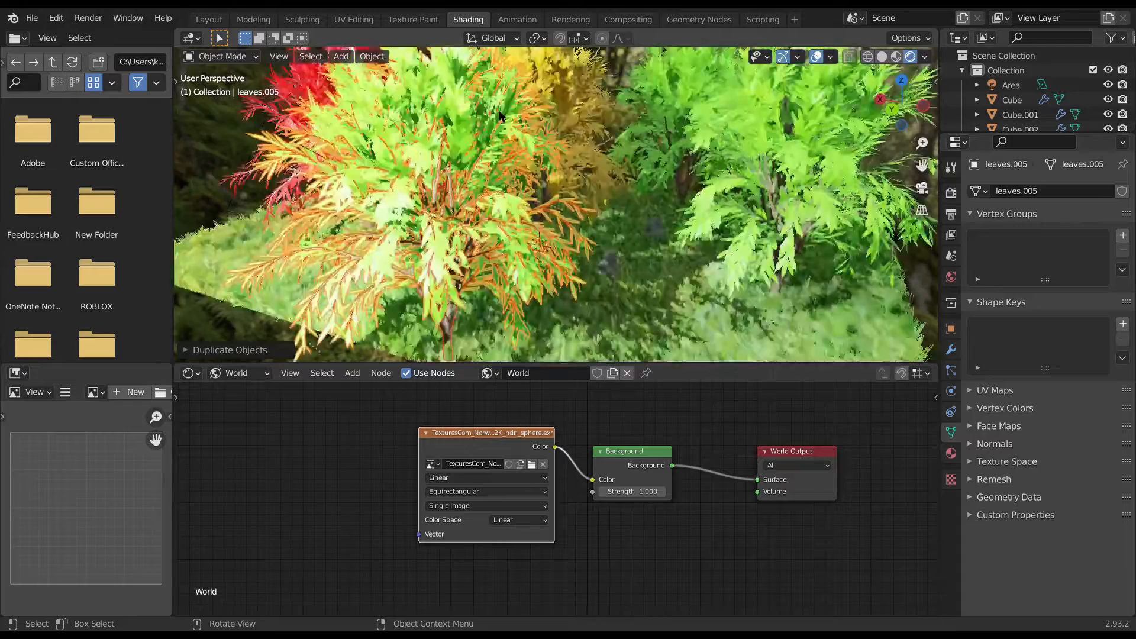
scroll(402, 71, down, 6)
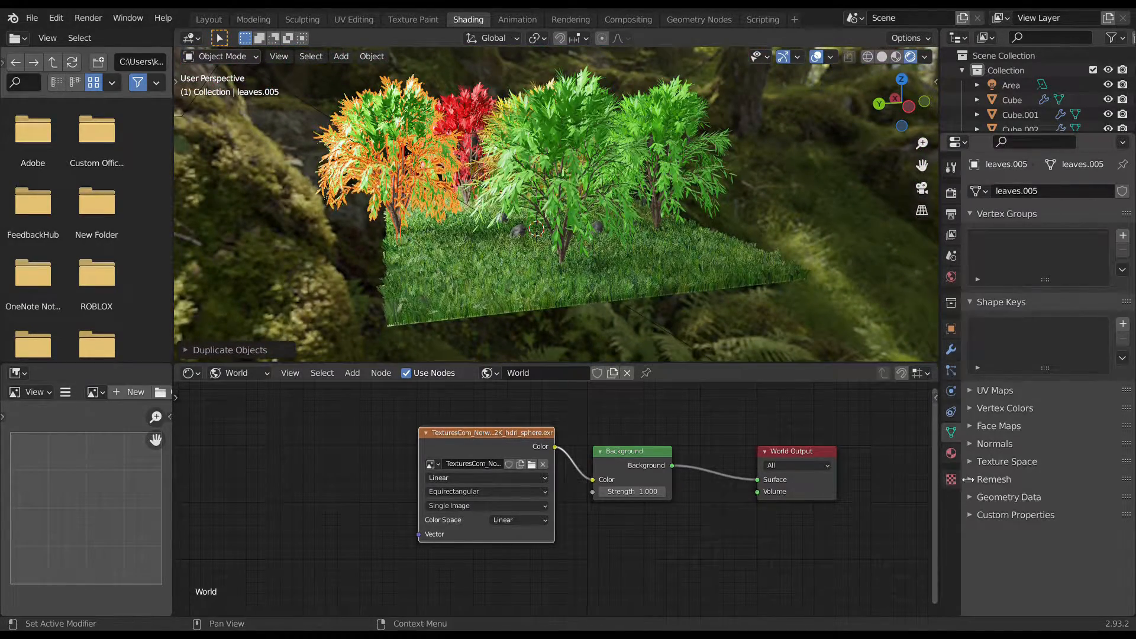
- Set the World background strength to 2.2
click(952, 454)
click(950, 276)
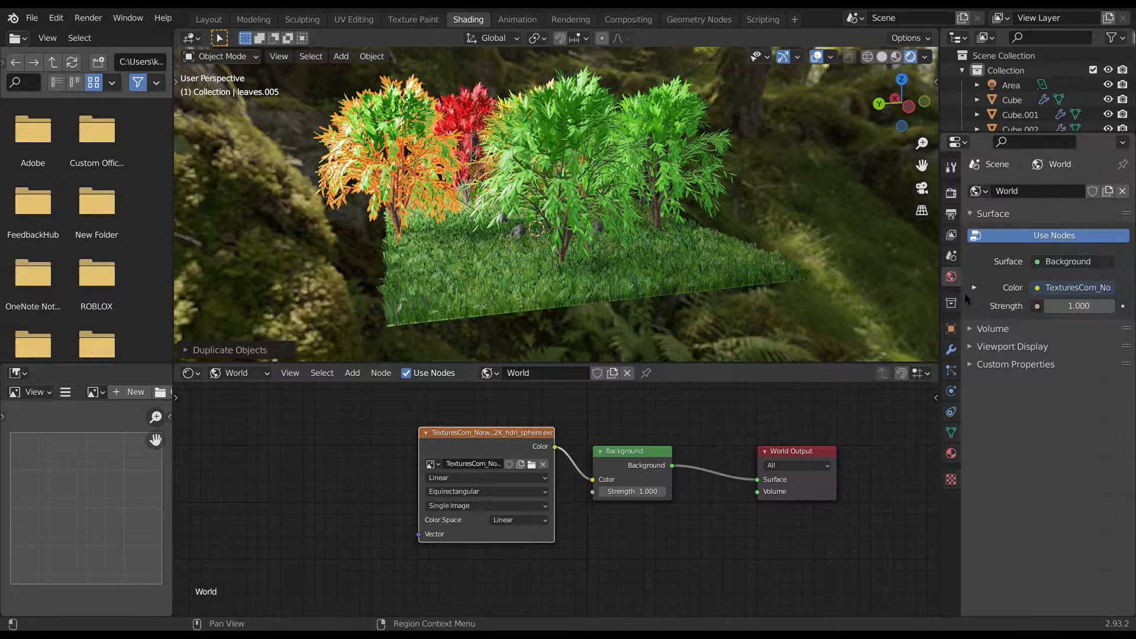
click(1082, 306)
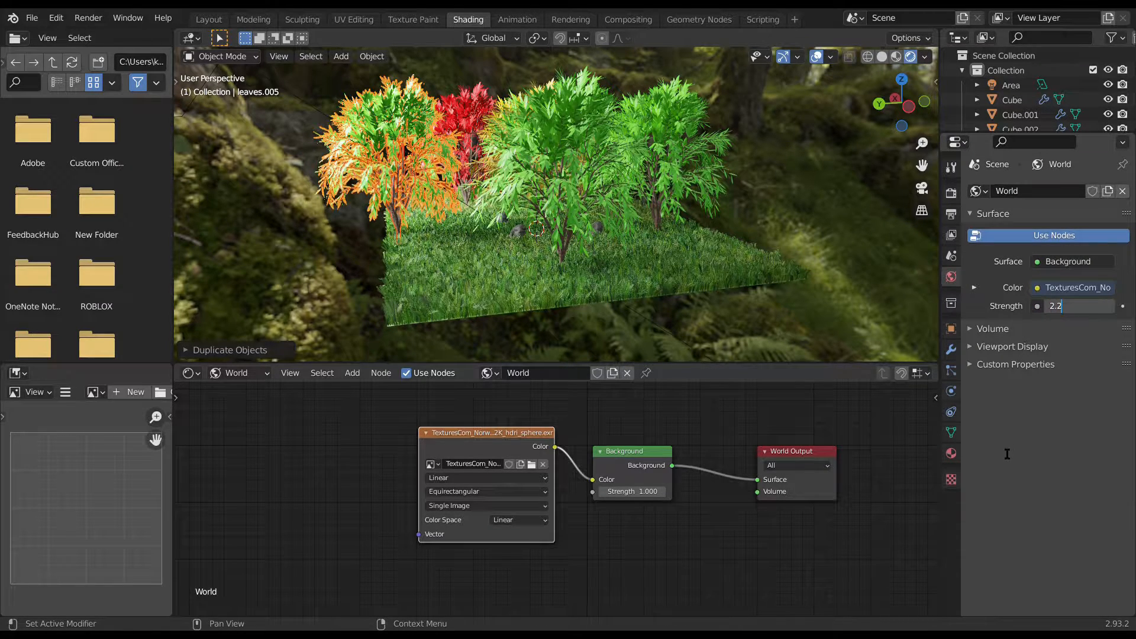
key(Return)
- Inspect the rendered trees, rocks and grass up close from several sides and review the render engine setting
middle_drag(592, 236, 591, 165)
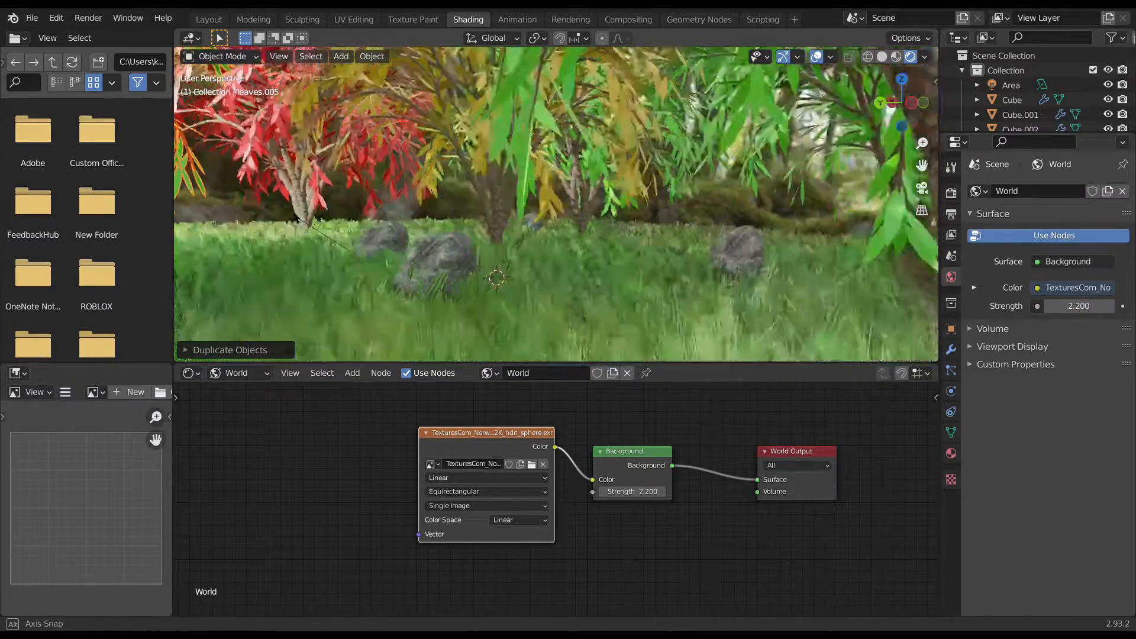
middle_drag(296, 218, 398, 189)
scroll(434, 260, down, 8)
scroll(482, 139, up, 5)
middle_drag(481, 139, 450, 153)
scroll(451, 153, down, 1)
click(949, 195)
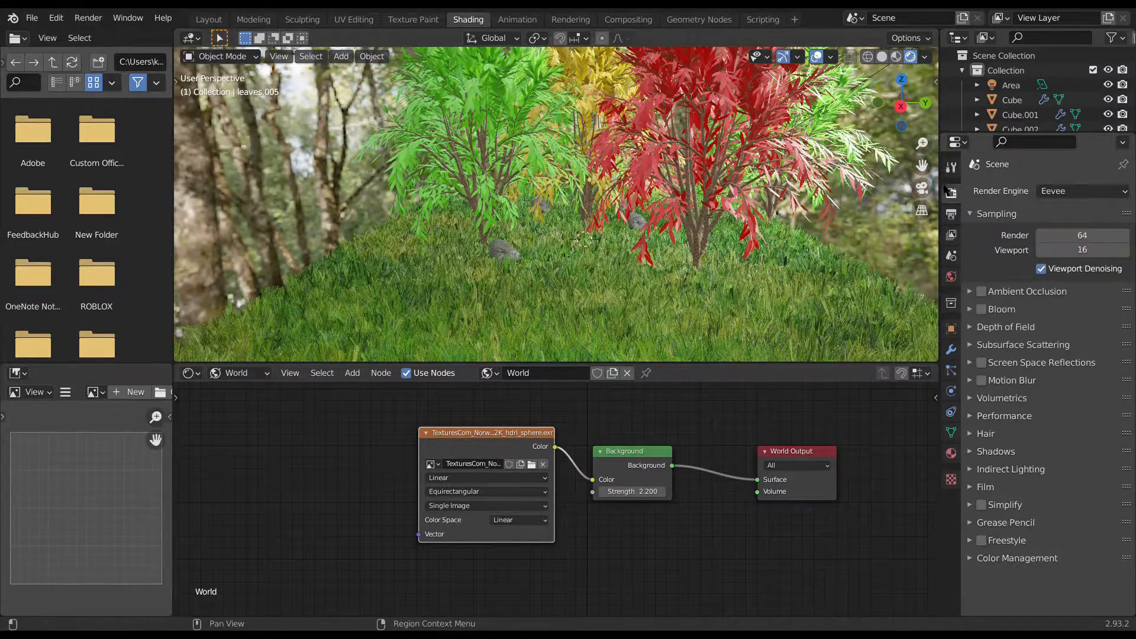
click(1077, 191)
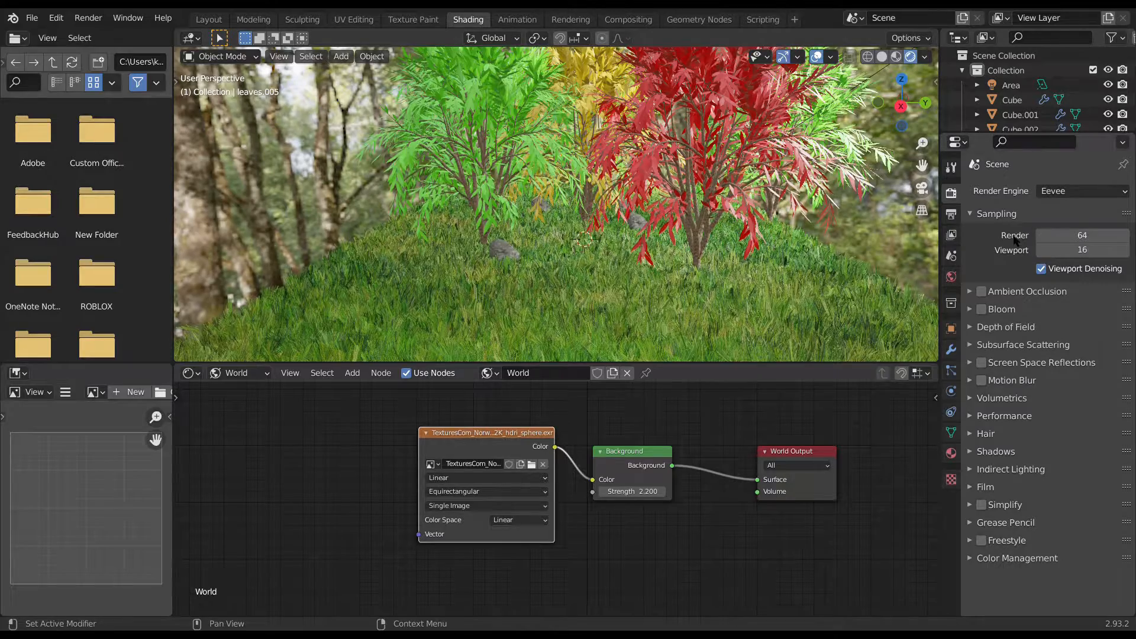
middle_drag(582, 186, 803, 189)
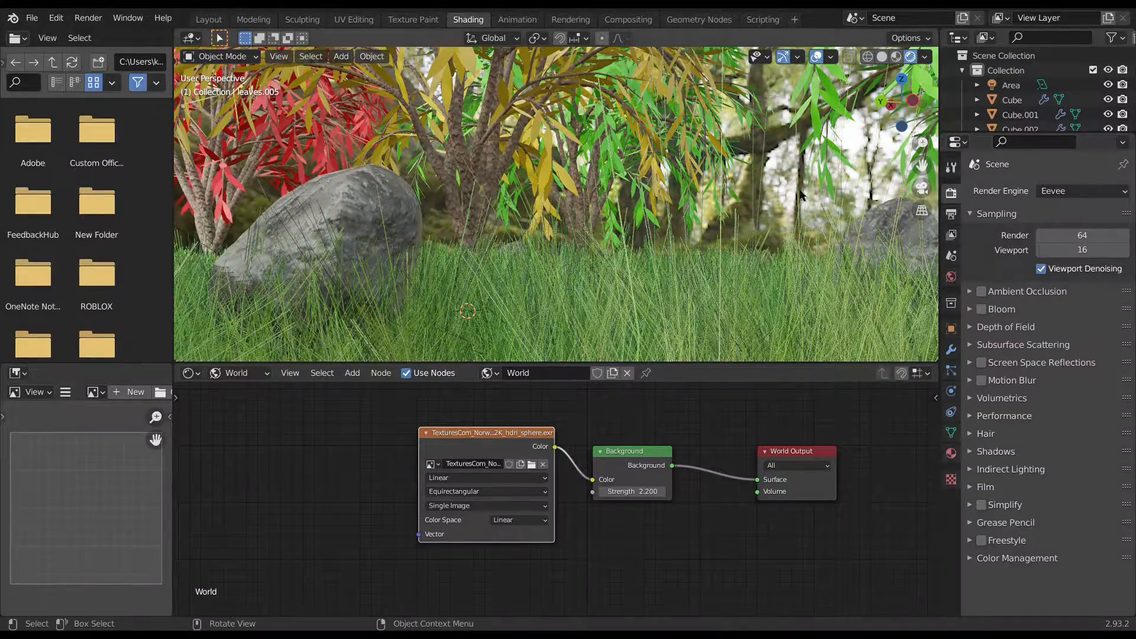
middle_drag(623, 210, 175, 254)
scroll(616, 246, up, 6)
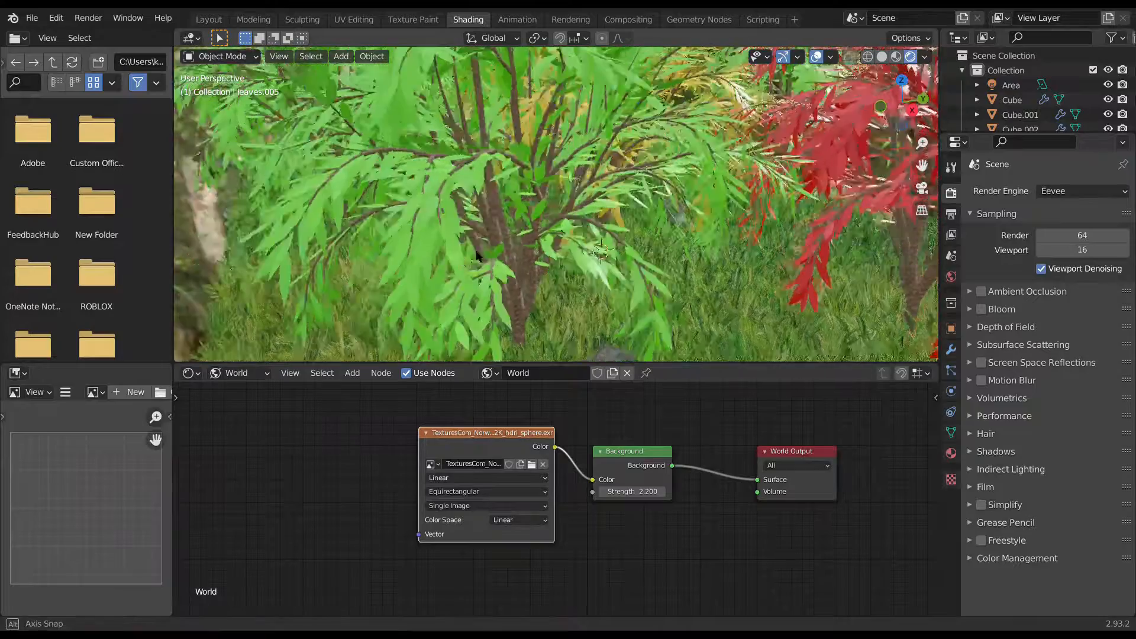
middle_drag(623, 243, 286, 195)
scroll(681, 234, down, 8)
scroll(681, 239, up, 8)
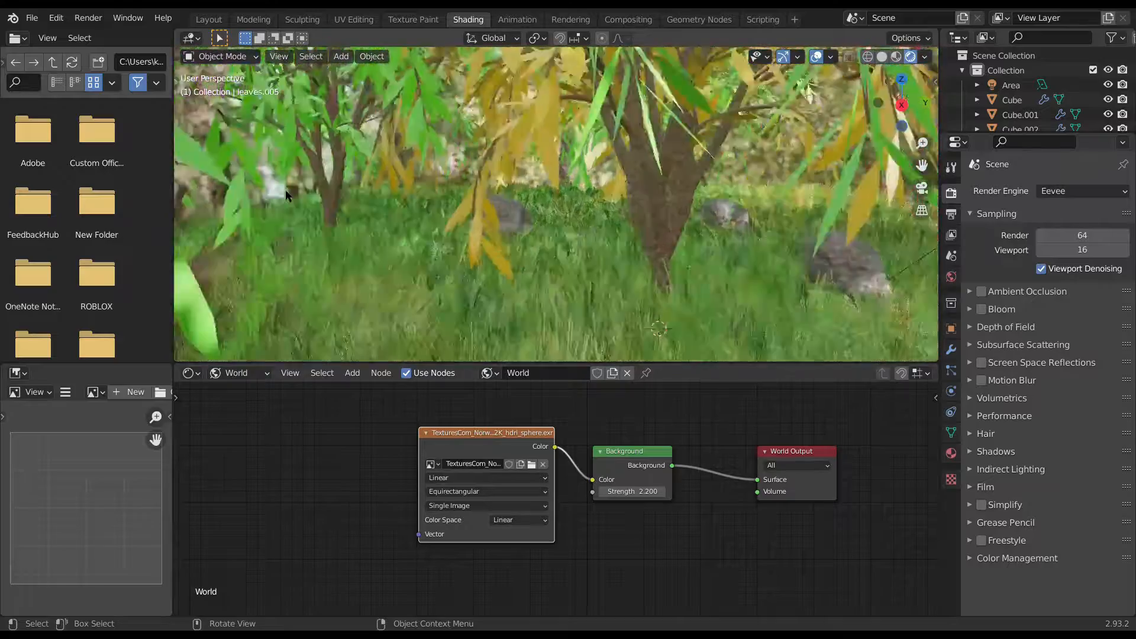
scroll(286, 196, down, 10)
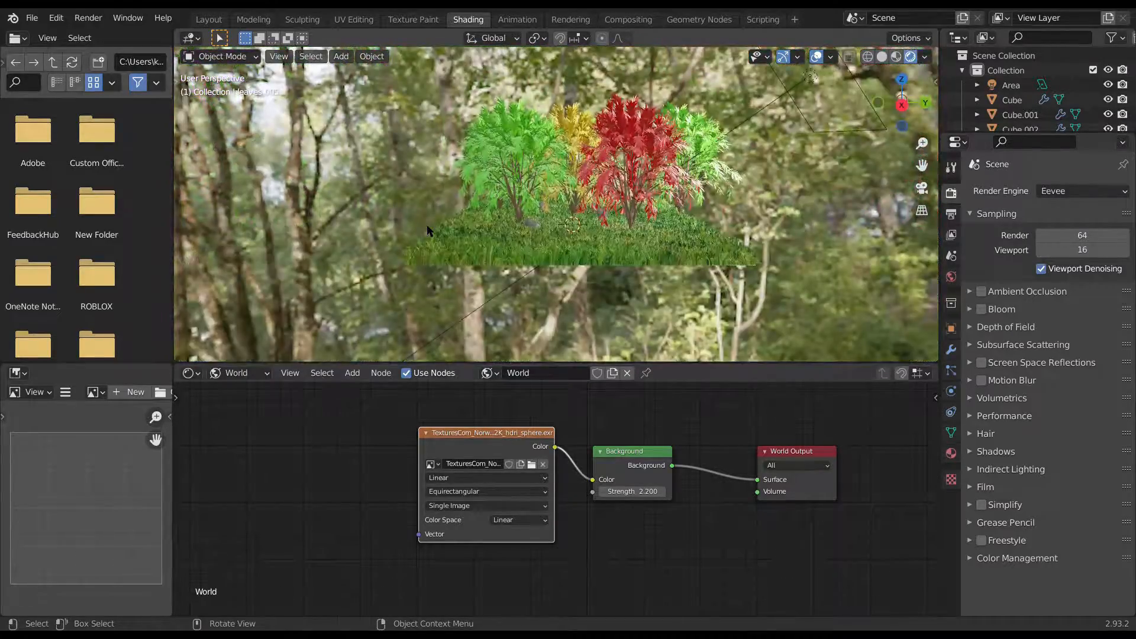
scroll(428, 229, up, 5)
middle_drag(428, 229, 477, 207)
scroll(484, 207, up, 6)
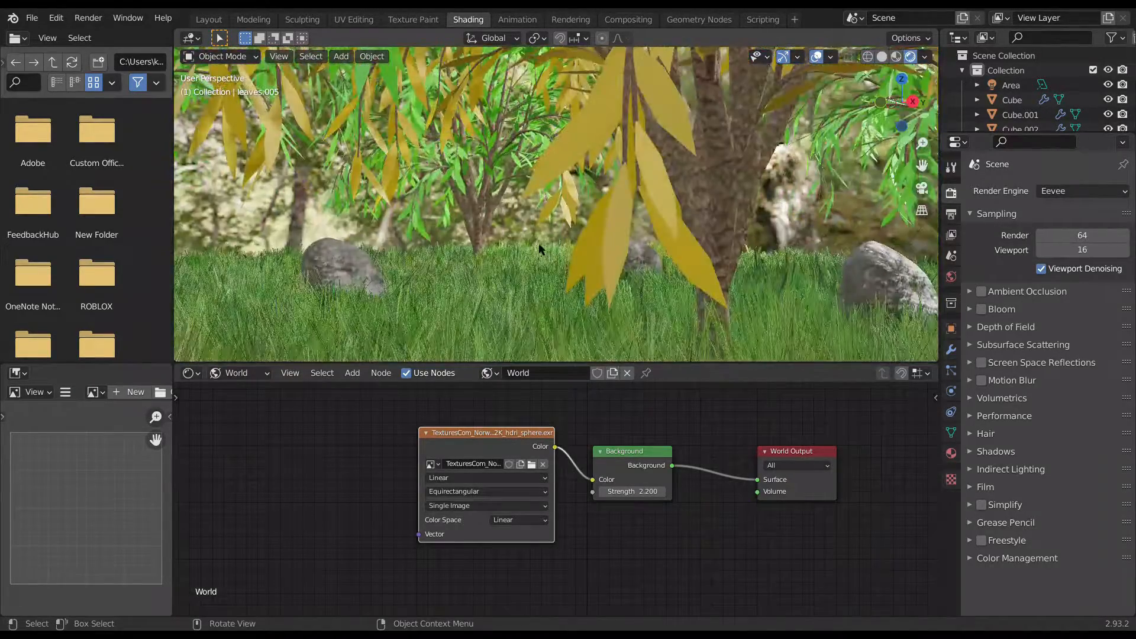
- Switch to the Layout workspace, add a camera and align it to a low view facing the trees
click(208, 20)
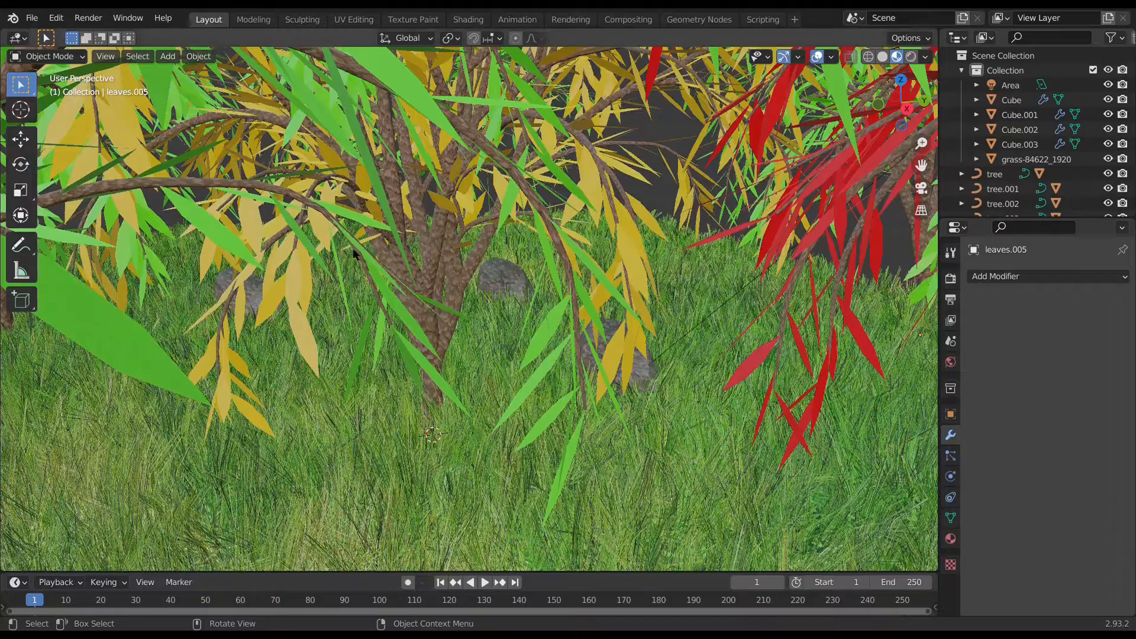
scroll(404, 274, down, 8)
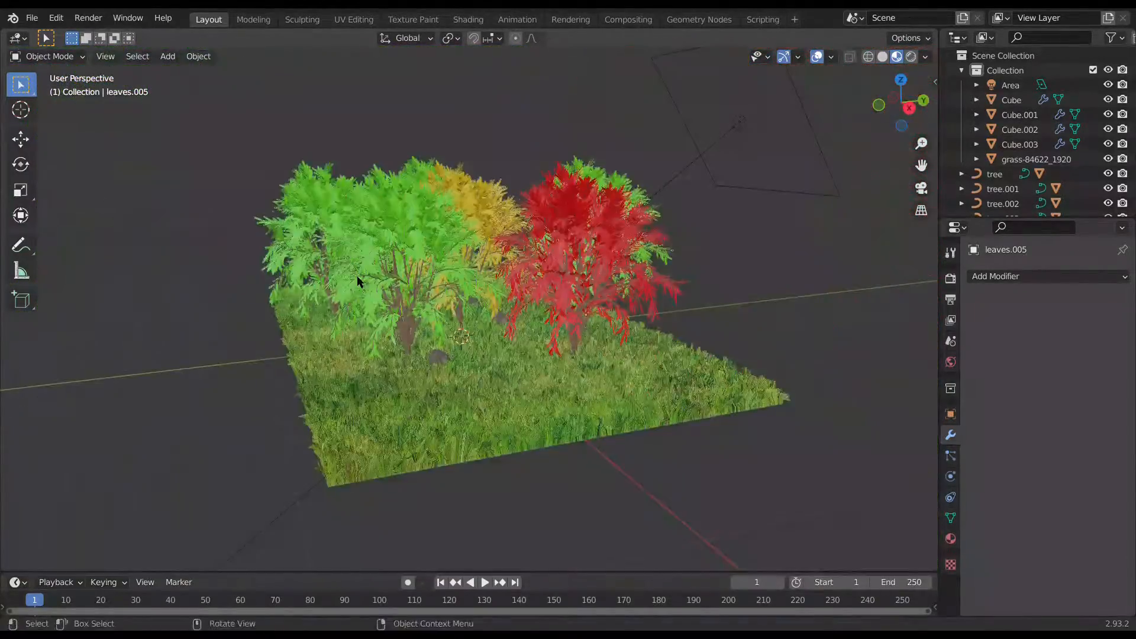
middle_drag(358, 281, 412, 235)
scroll(324, 268, up, 6)
scroll(325, 268, down, 3)
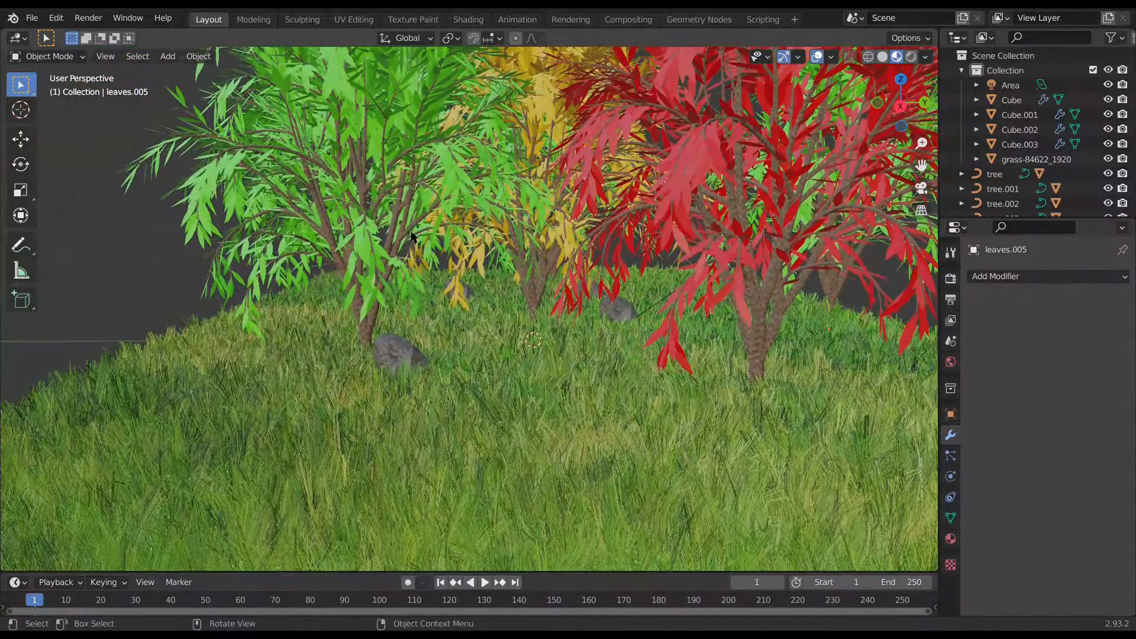
key(shift+a)
click(412, 276)
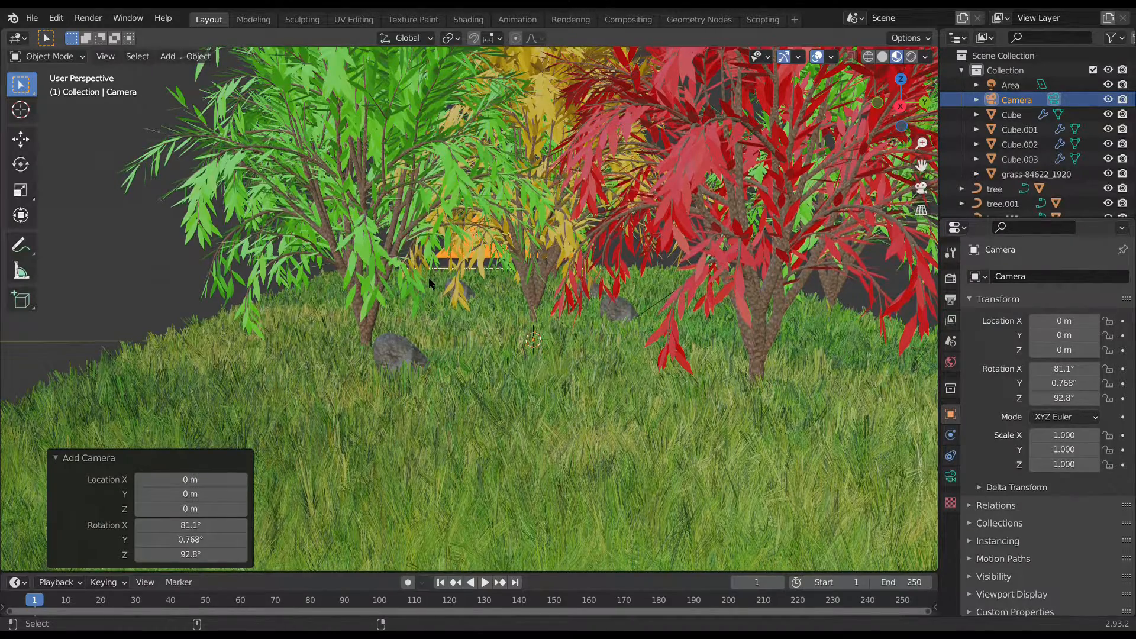
key(ctrl+alt+KP_0)
key(Home)
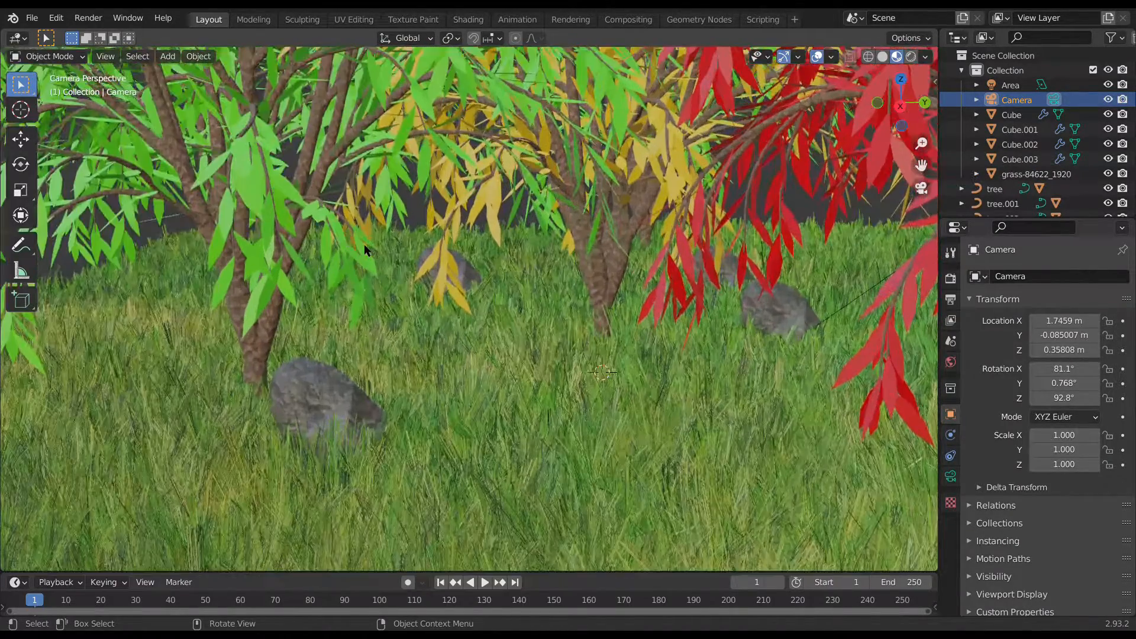
- Raise the camera about 0.14 m along Z and keyframe its location at frame 1
key(g)
key(z)
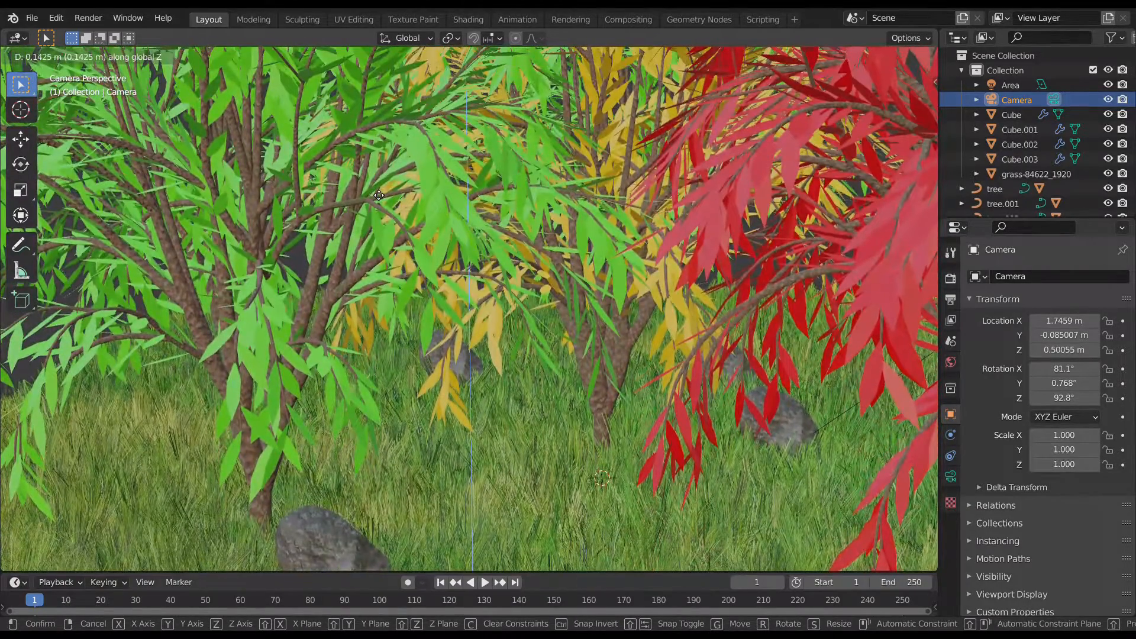
click(374, 194)
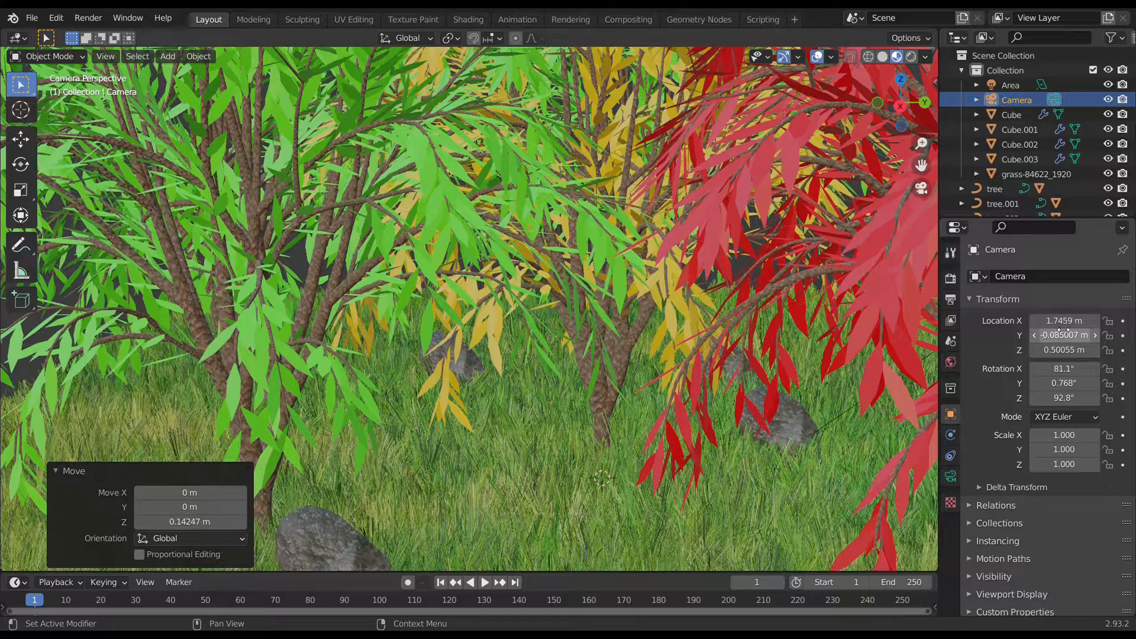
key(i)
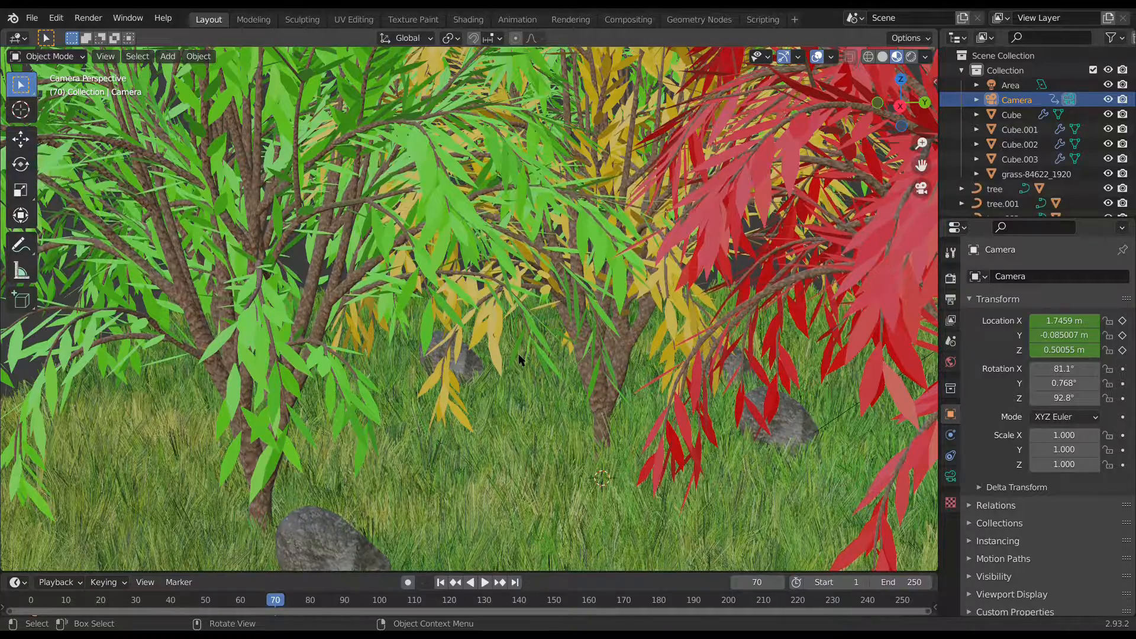
- At frame 70, move the camera about -1.34 m along X and about 0.51 m along Y
key(g)
key(x)
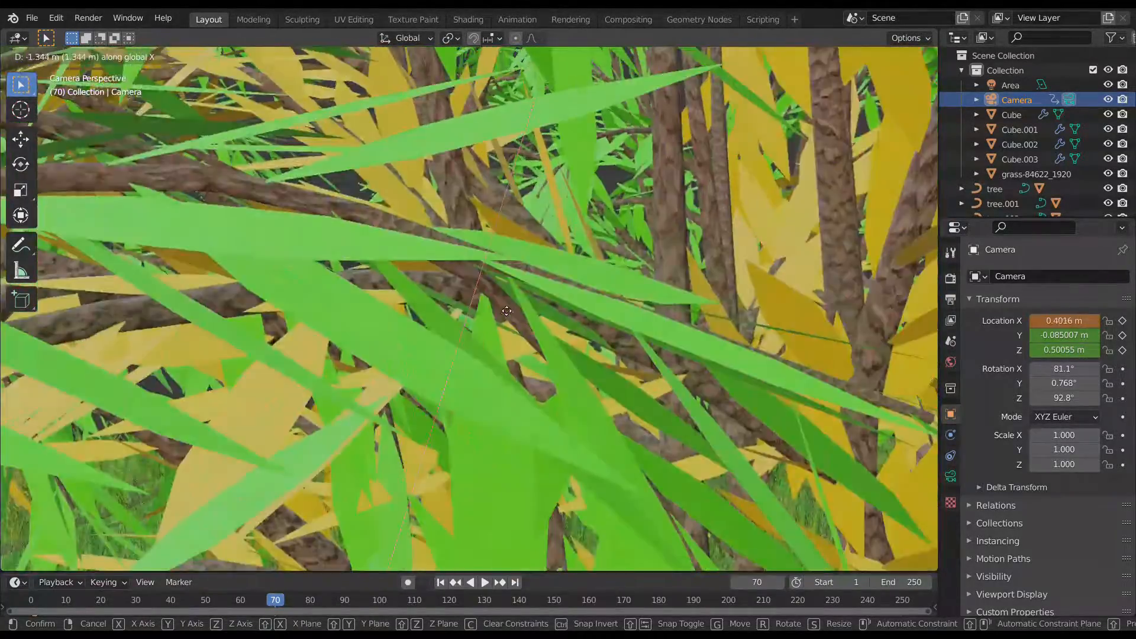
click(512, 315)
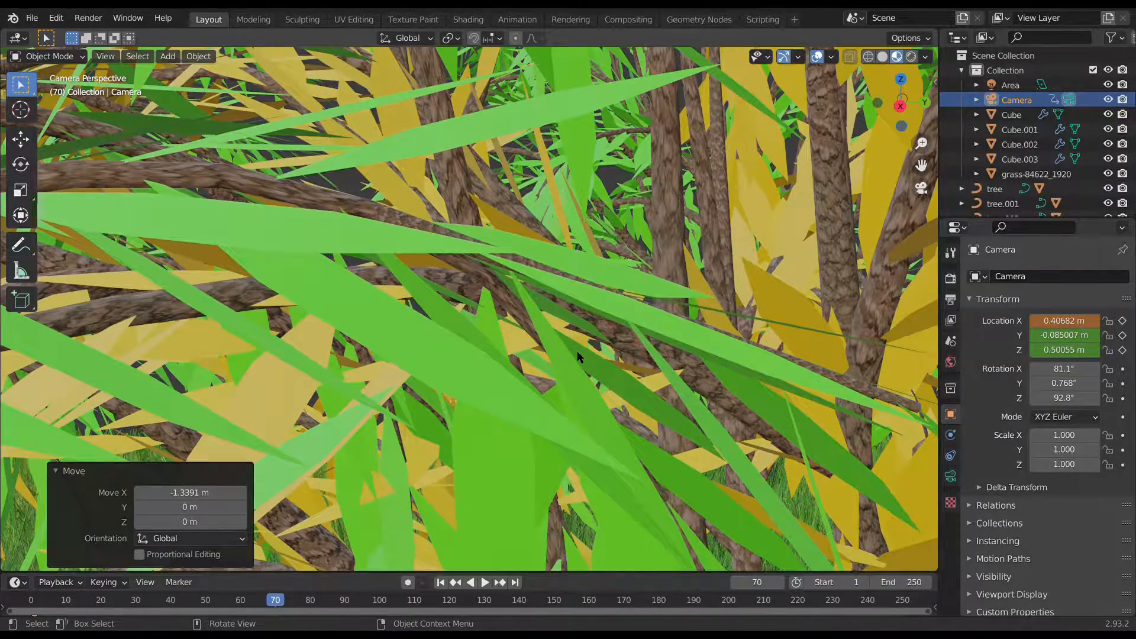
key(g)
key(y)
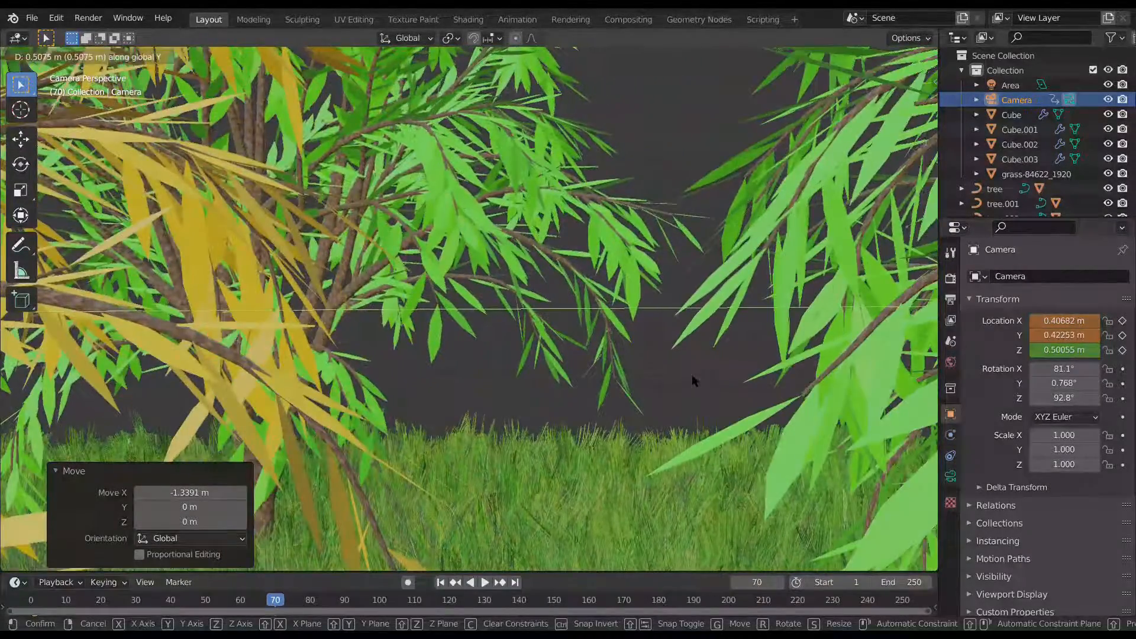
click(693, 379)
- Lower the camera about 0.075 m along Z and shift it about 0.03 m along Y
key(g)
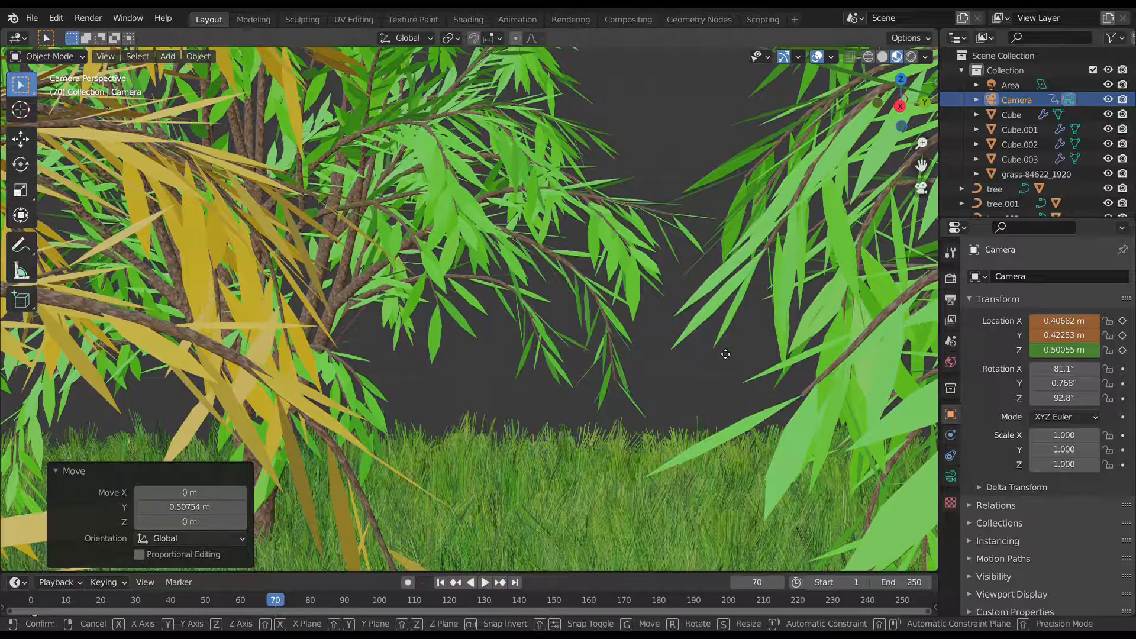
key(z)
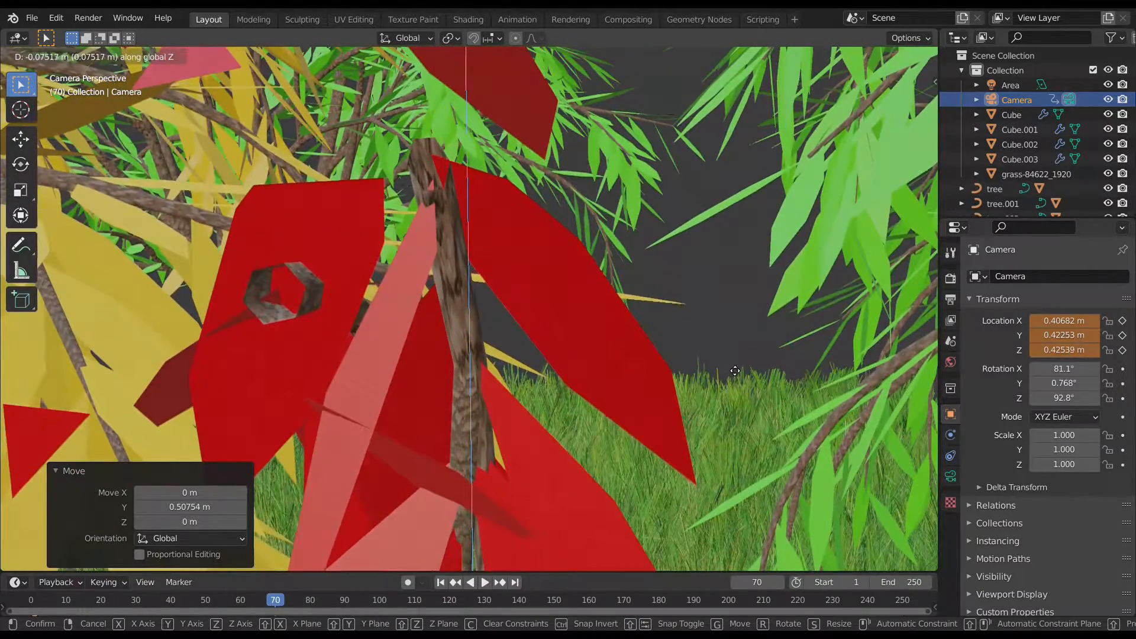
click(732, 371)
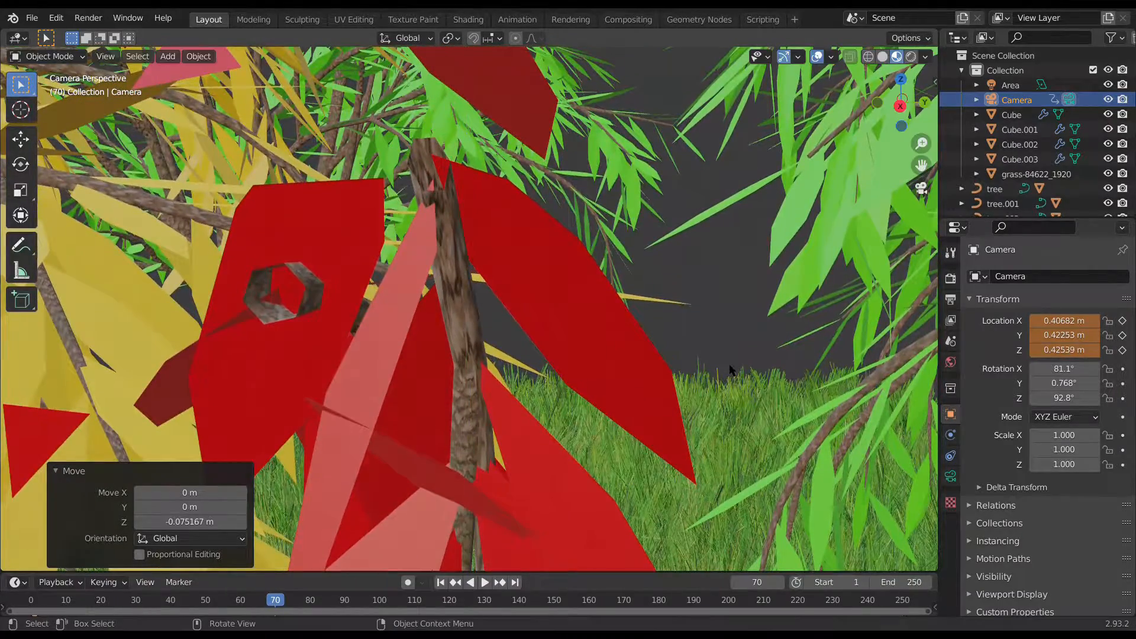
key(g)
key(y)
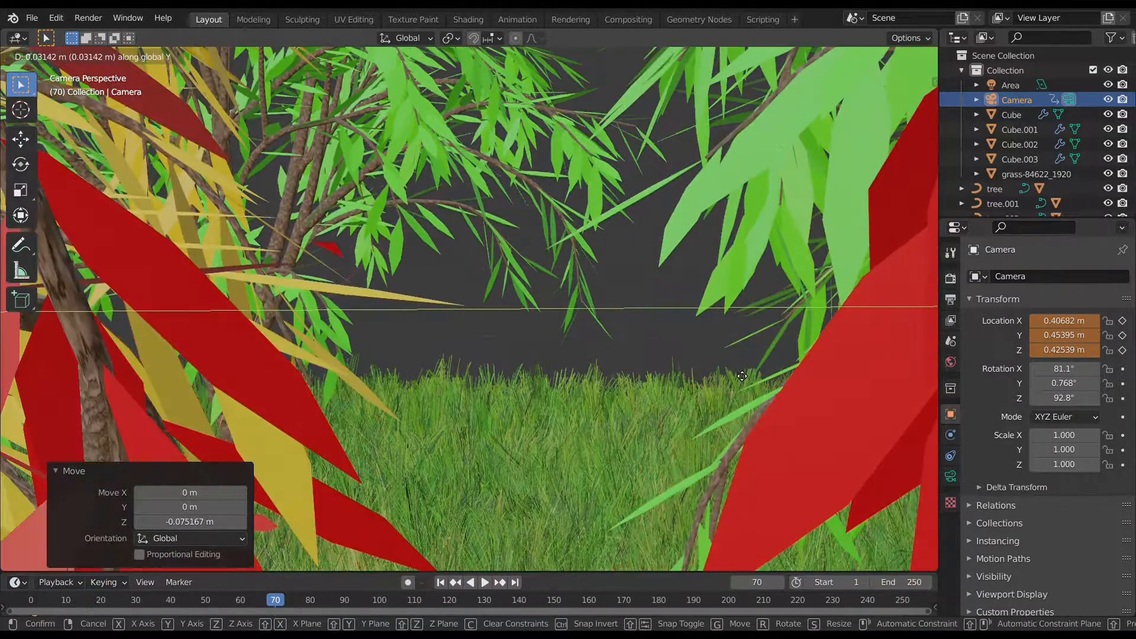
click(742, 377)
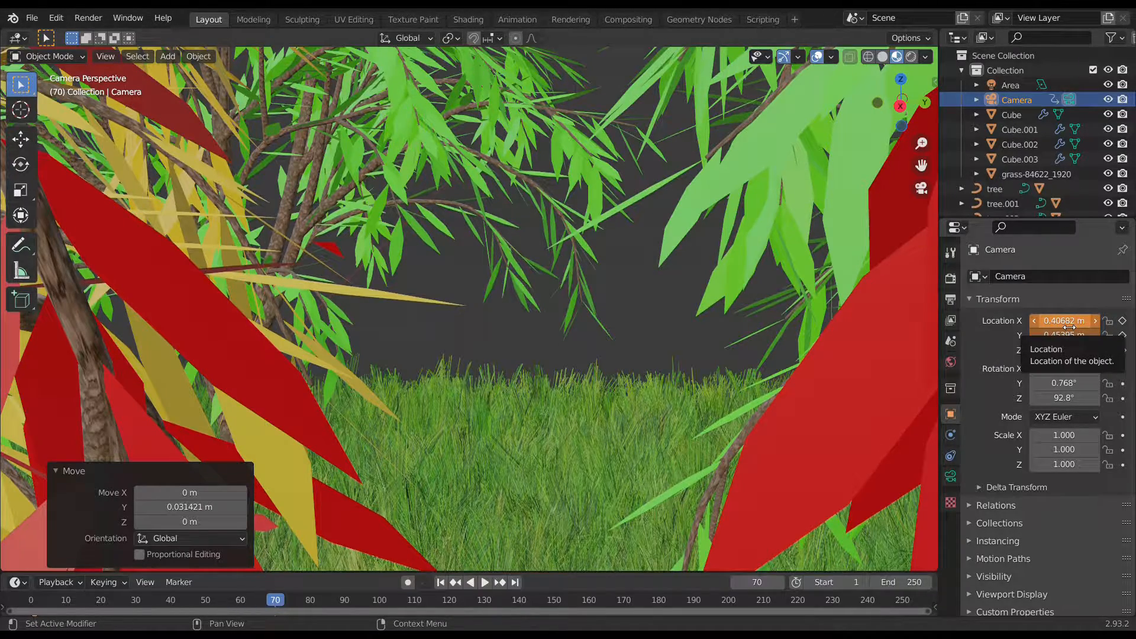
- Keyframe the camera's location at frame 70 and play back the camera animation
key(i)
key(shift+ctrl+space)
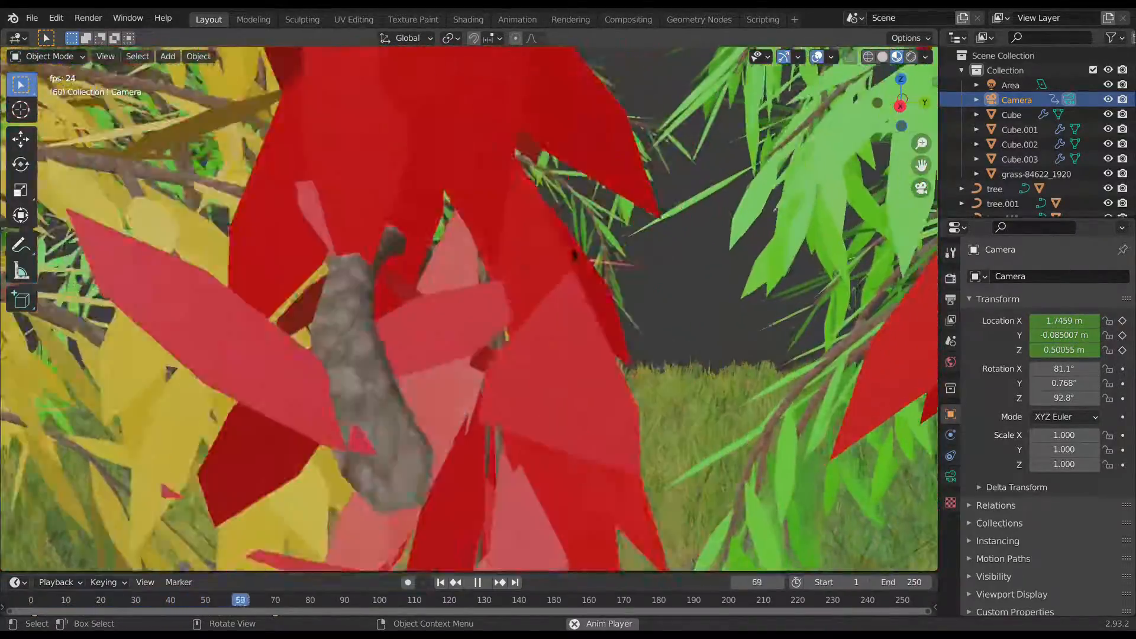
key(space)
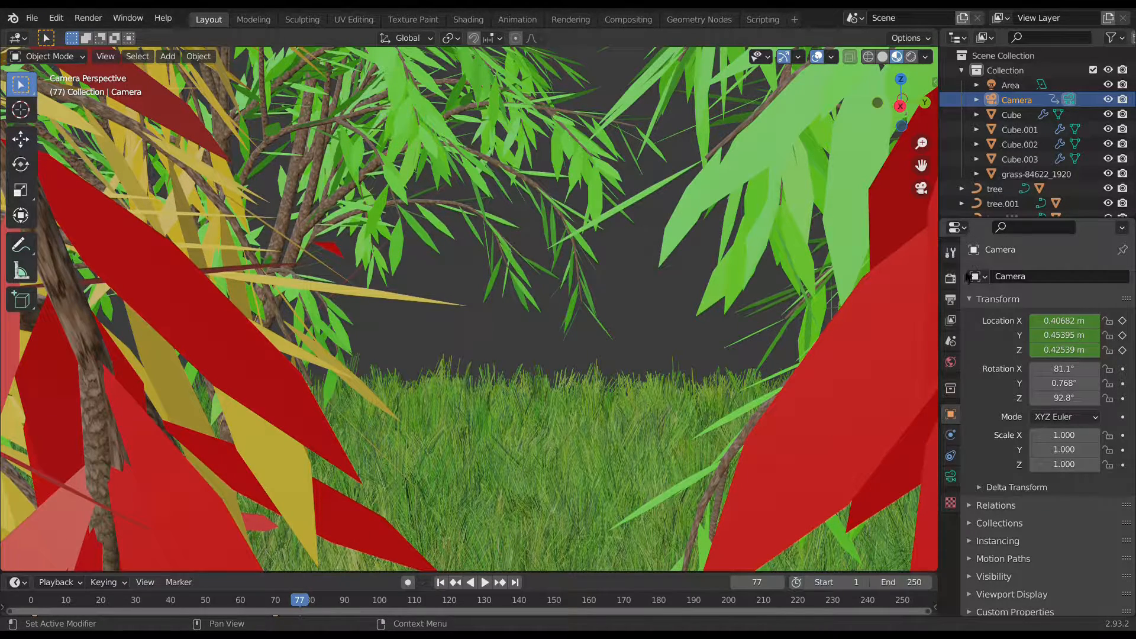
- Set the render output file format to FFmpeg Video
click(949, 299)
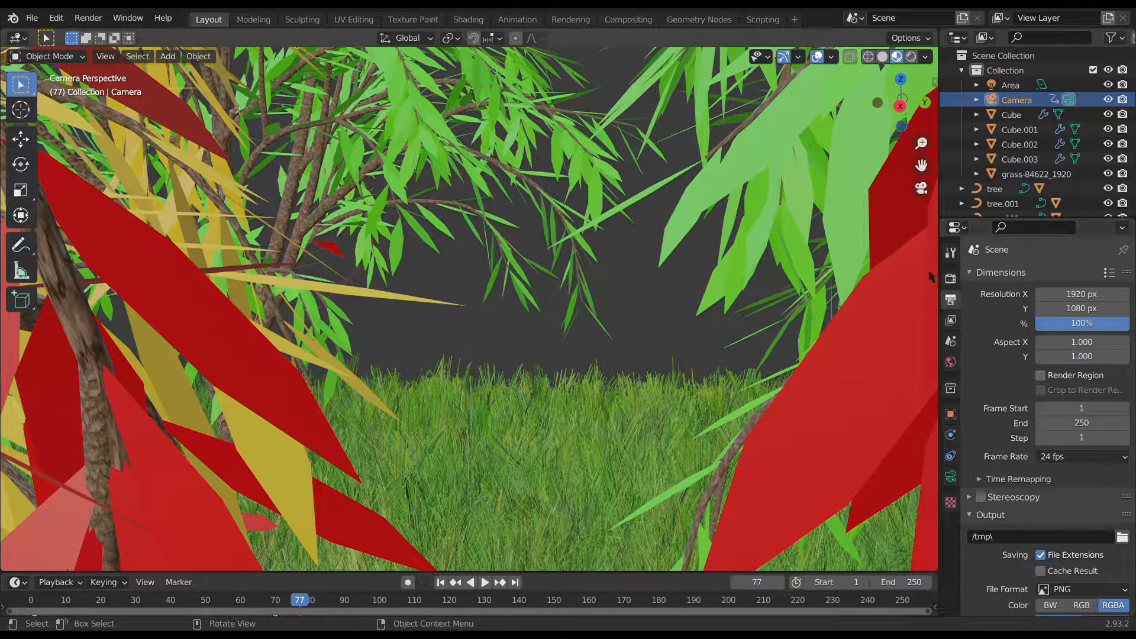
click(950, 279)
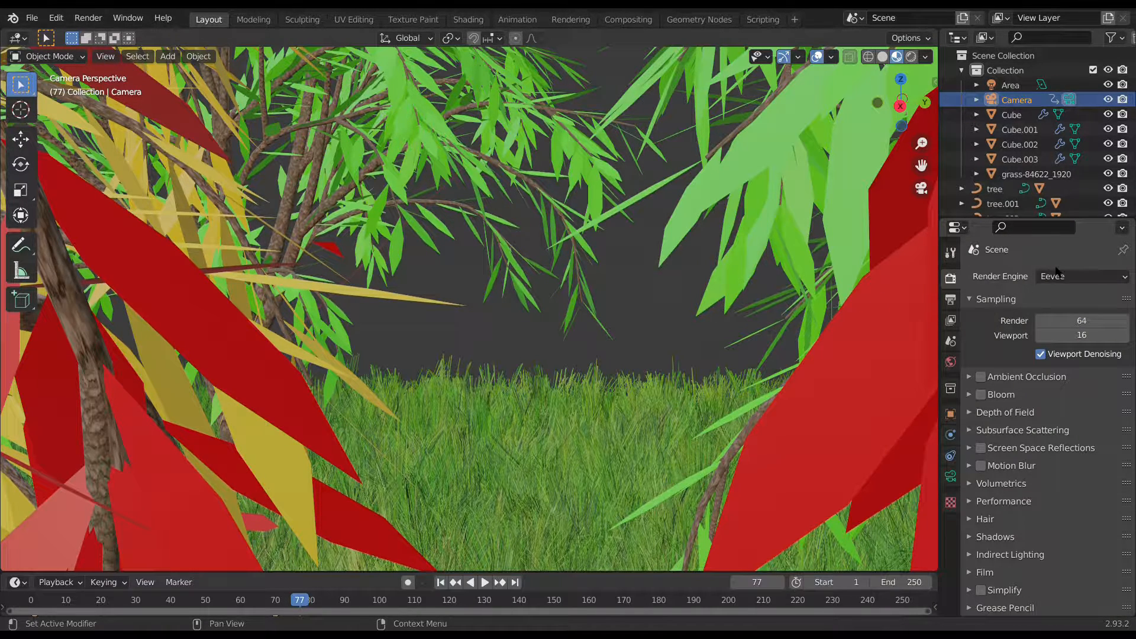
click(950, 300)
scroll(1039, 347, down, 5)
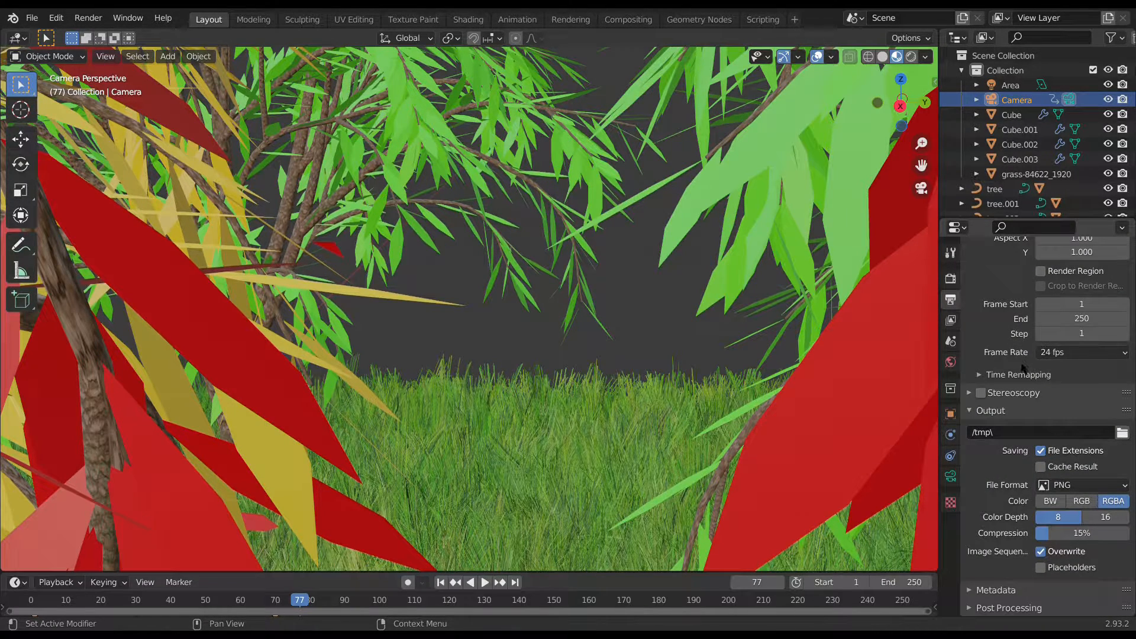
click(1063, 490)
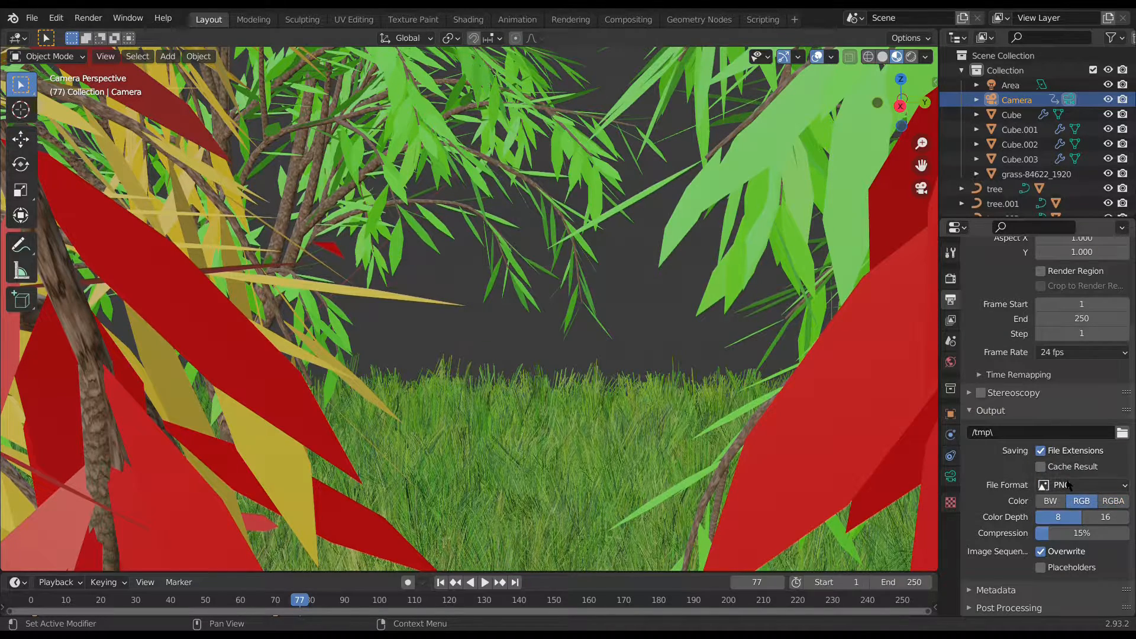
click(1078, 488)
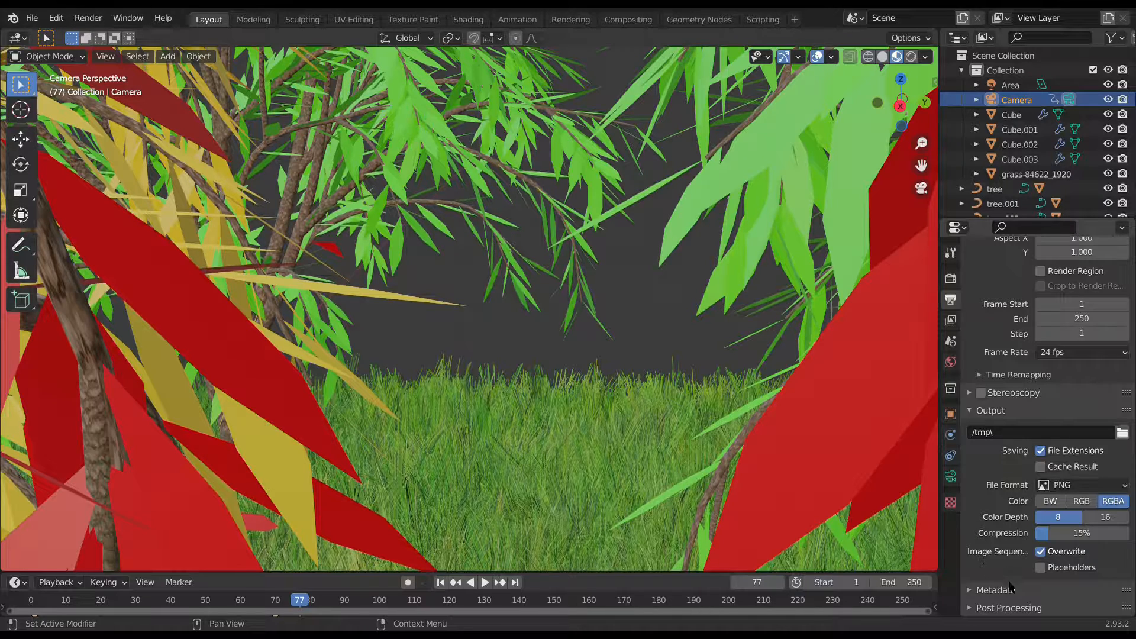
click(1055, 484)
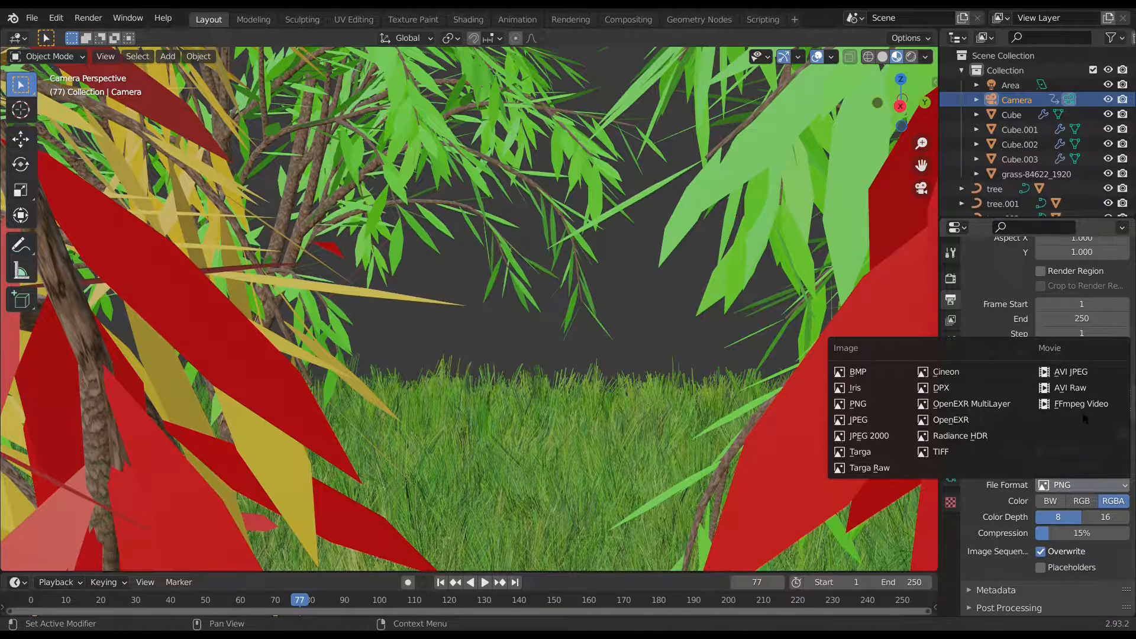
click(1083, 407)
- Show the video encoding settings and set the output quality to Perceptually Lossless
click(979, 578)
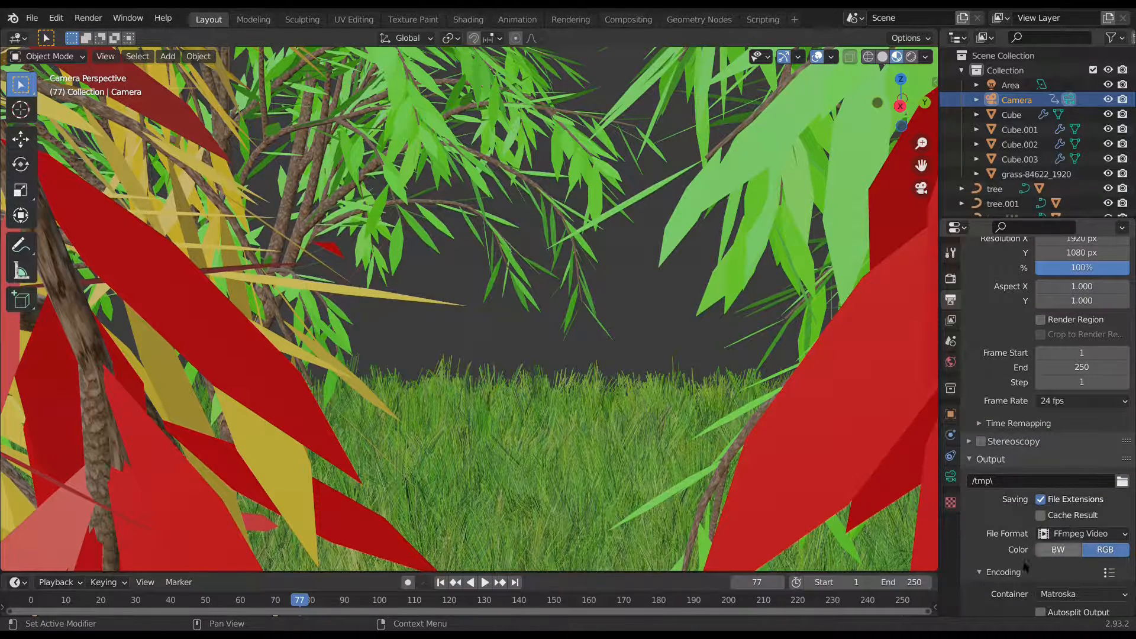
scroll(1026, 566, down, 3)
click(1074, 526)
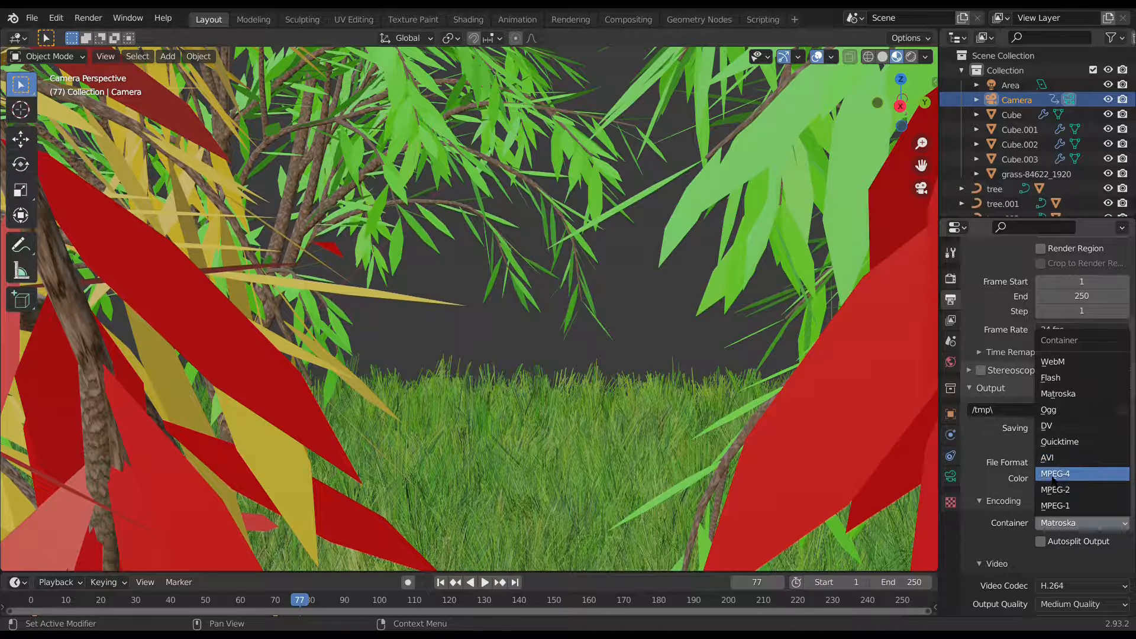
scroll(999, 541, down, 1)
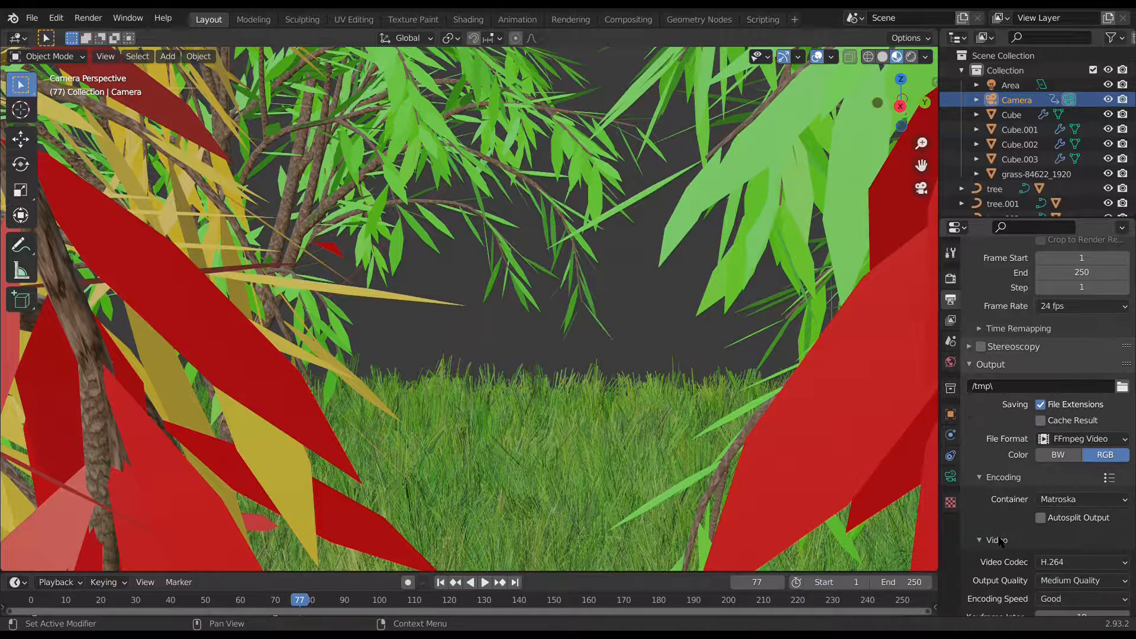
click(1058, 580)
click(1056, 531)
click(1065, 580)
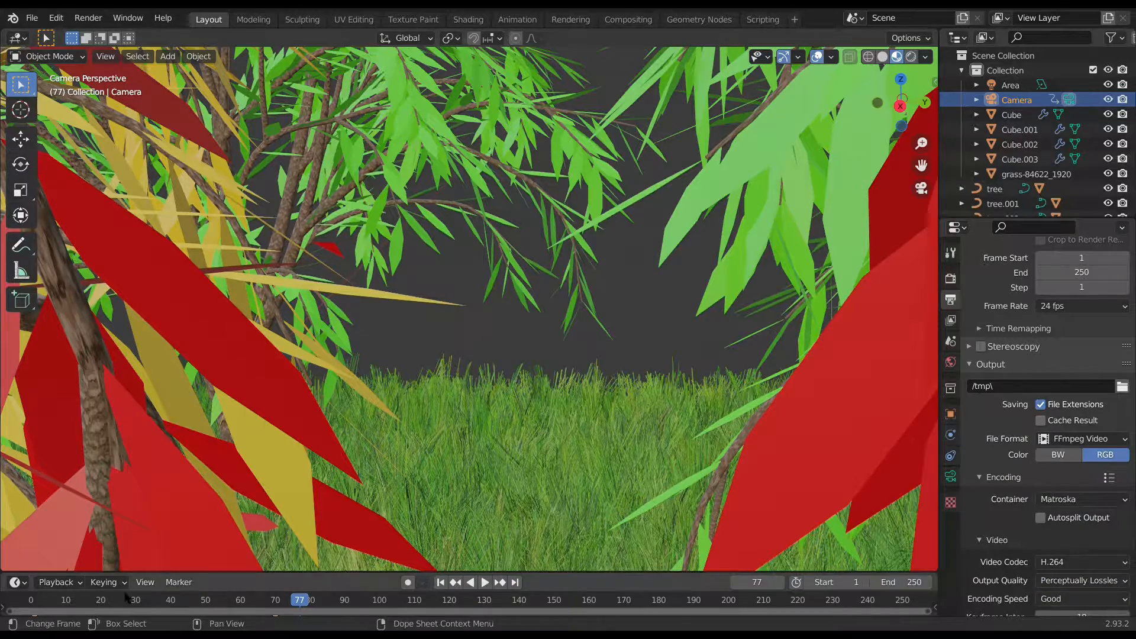
- Go to frame 0 and align the camera to a closer view of the red leaves hanging over the grass
drag(142, 606, 30, 616)
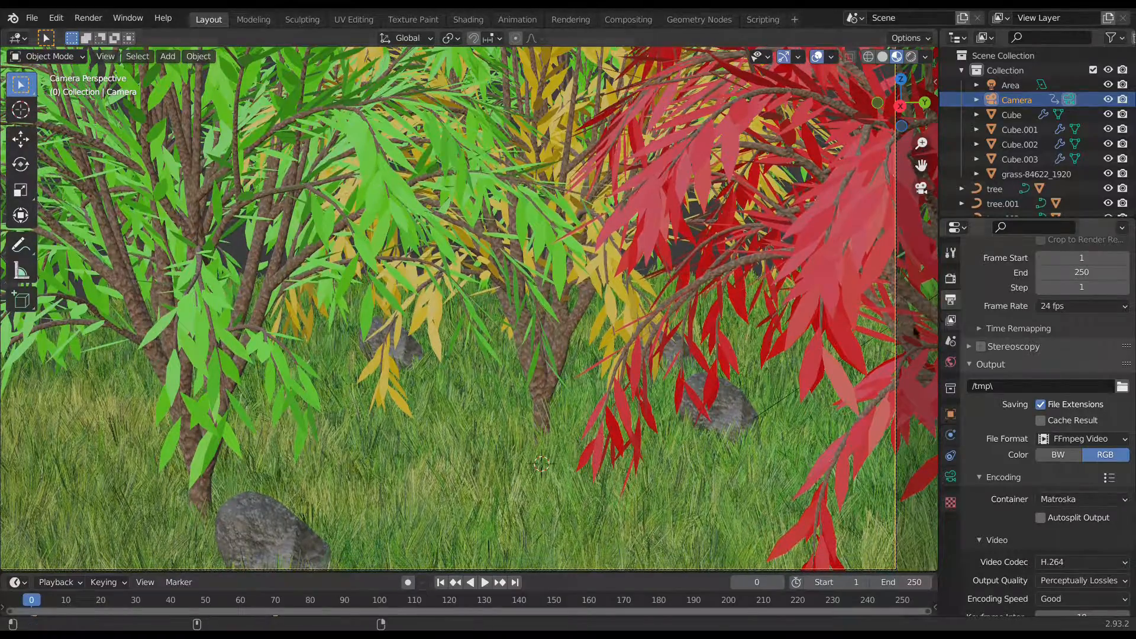
middle_drag(799, 338, 615, 322)
scroll(814, 371, up, 4)
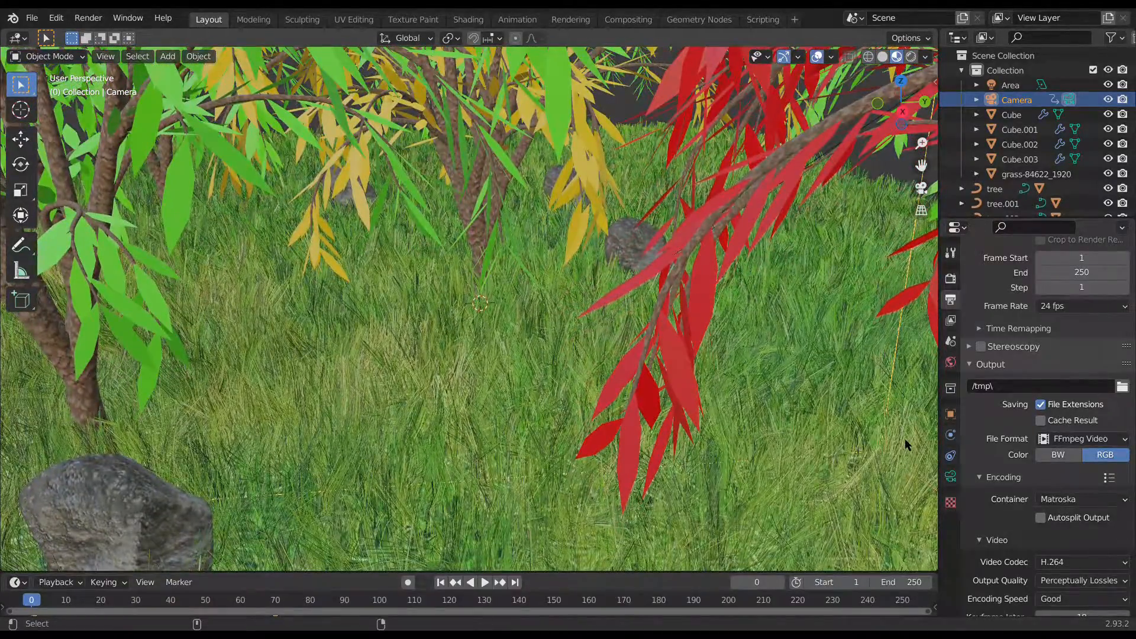
key(ctrl+alt+KP_0)
scroll(860, 401, down, 2)
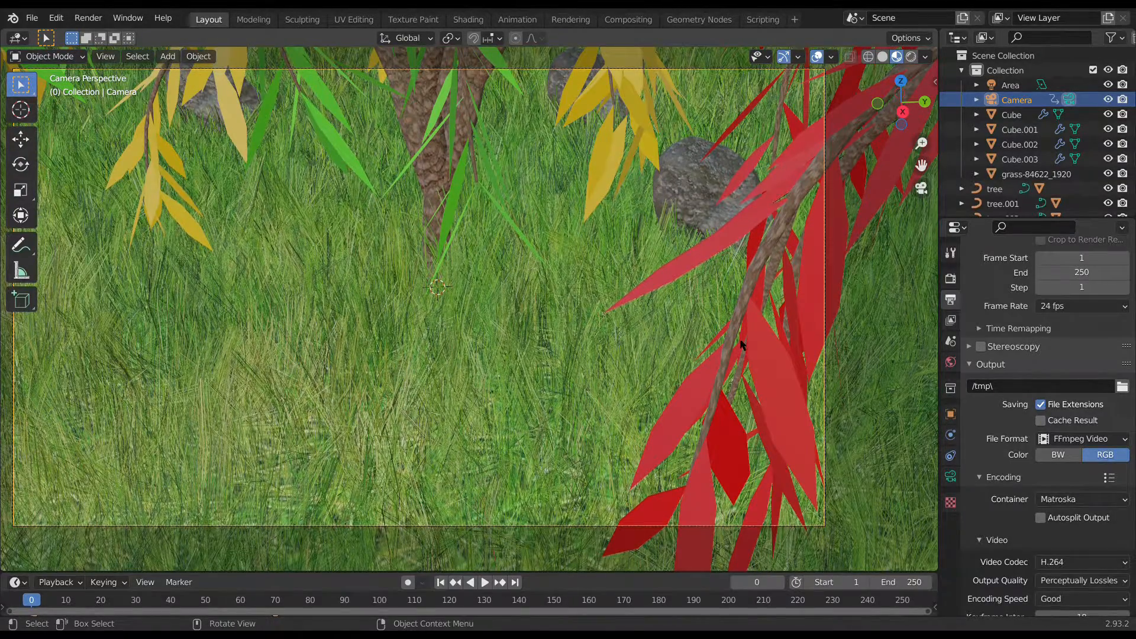
middle_drag(741, 344, 684, 324)
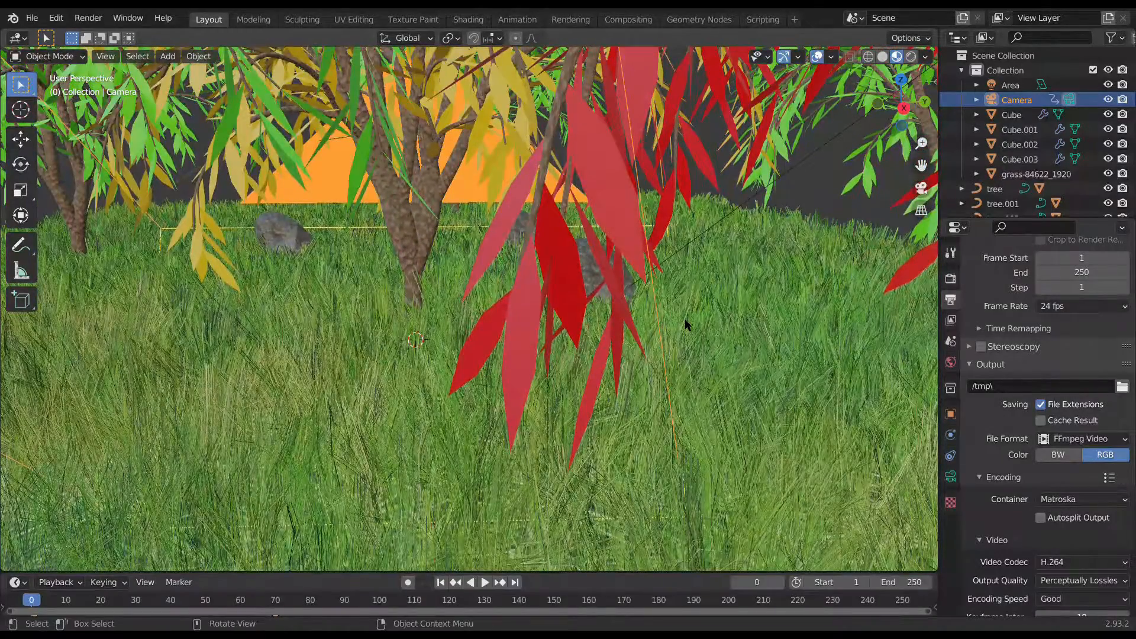
key(KP_0)
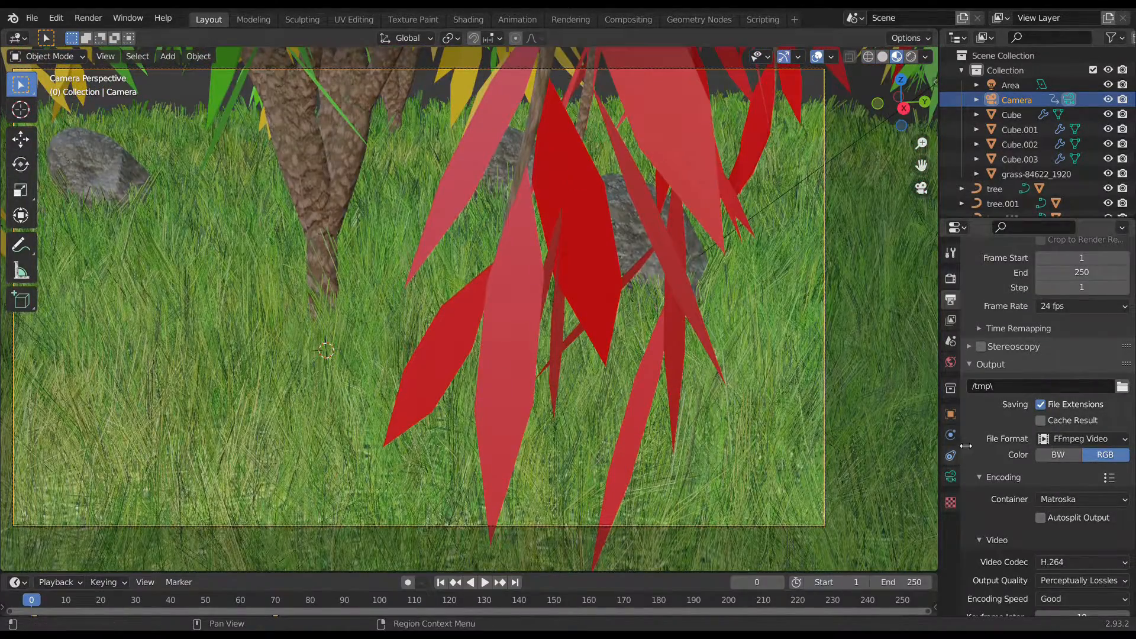
- Enable depth of field in the camera's settings
click(951, 278)
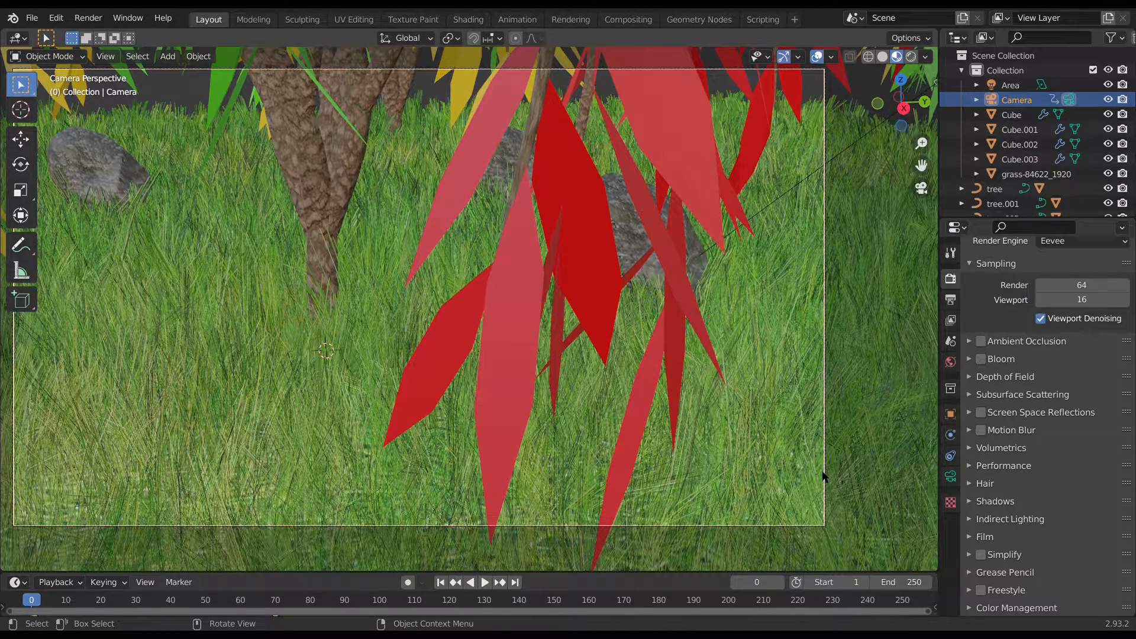
click(950, 477)
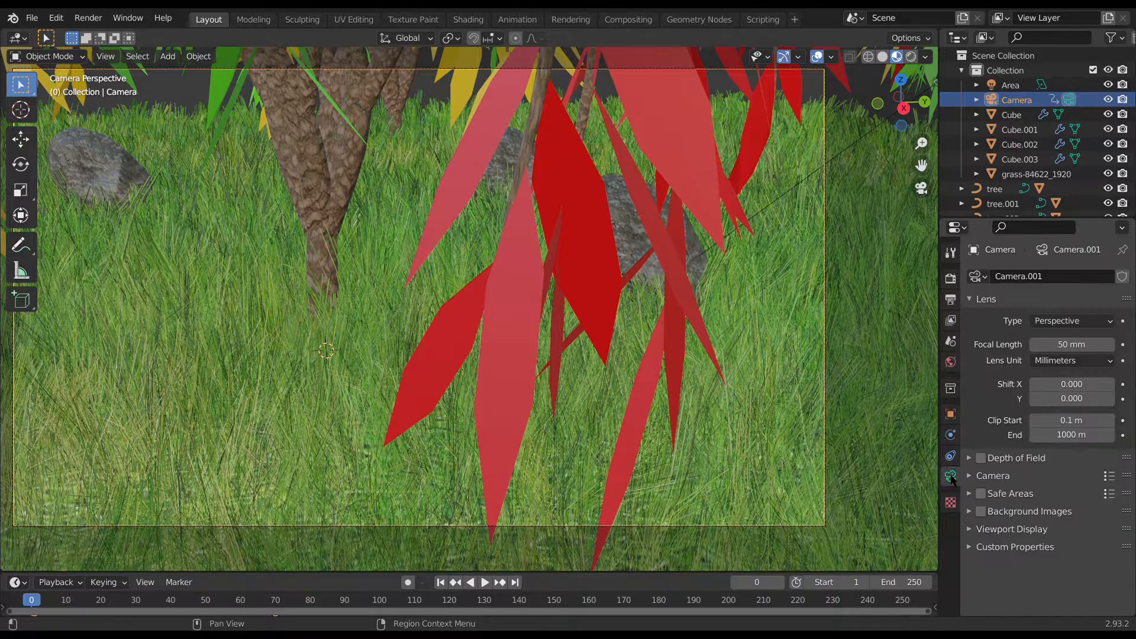
click(980, 458)
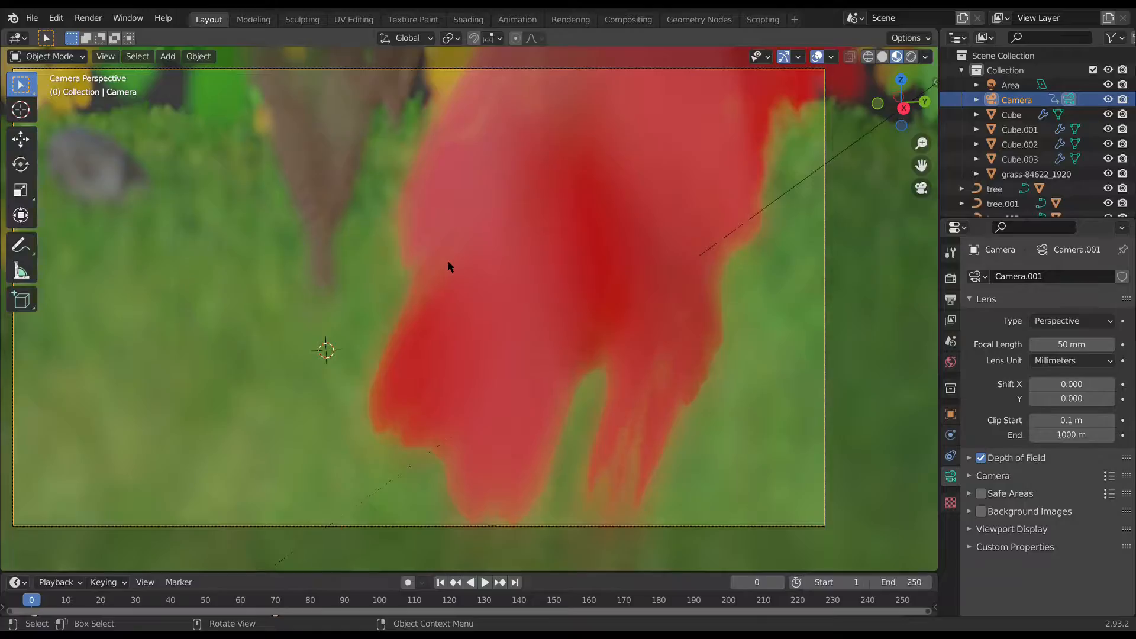
- Realign the camera to a close view of the yellow tree framed by green and red leaves
mouse_move(491, 281)
middle_down()
mouse_move(507, 275)
mouse_move(497, 278)
middle_up()
scroll(494, 397, up, 8)
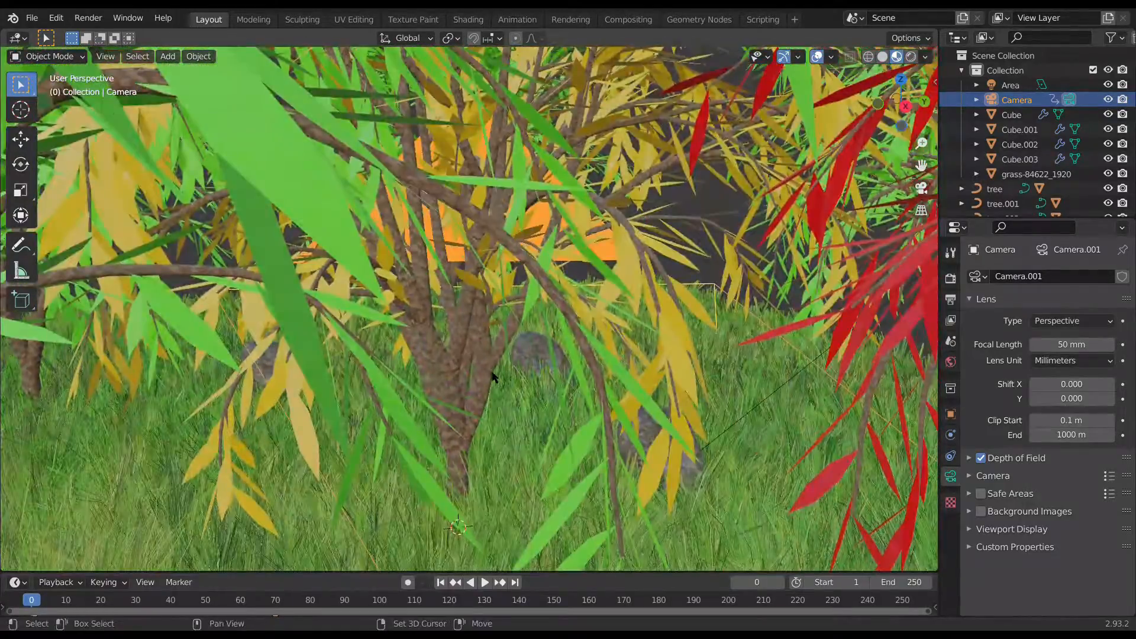
scroll(403, 386, up, 5)
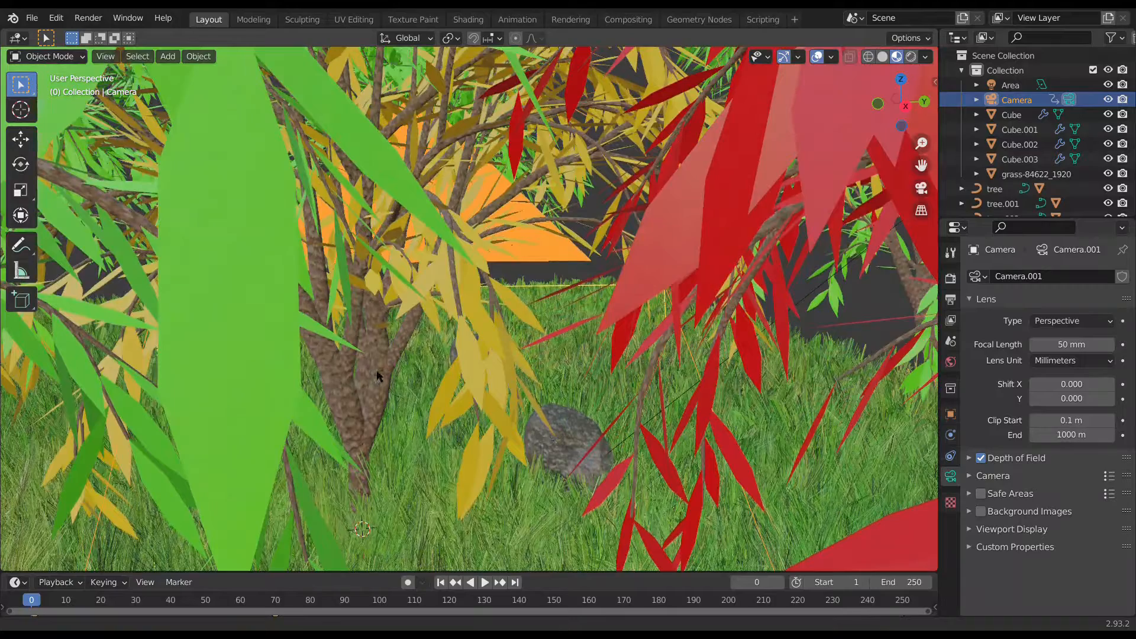
key(KP_0)
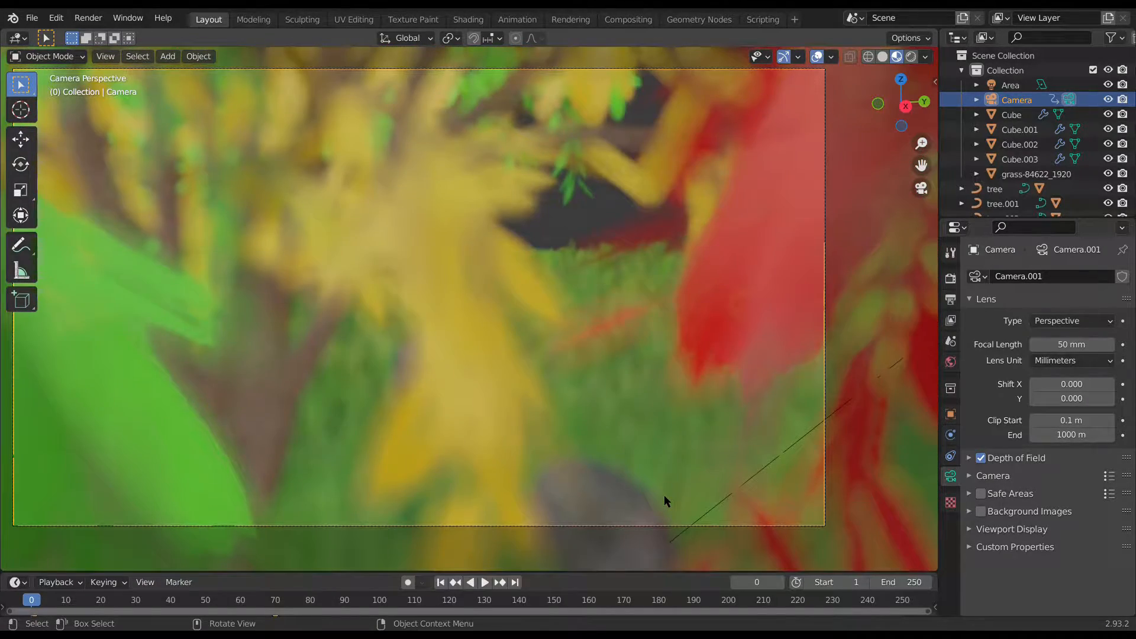
- Focus the camera's depth of field on the leaves.002 object and set its F-Stop to 24.4
click(974, 461)
click(1086, 480)
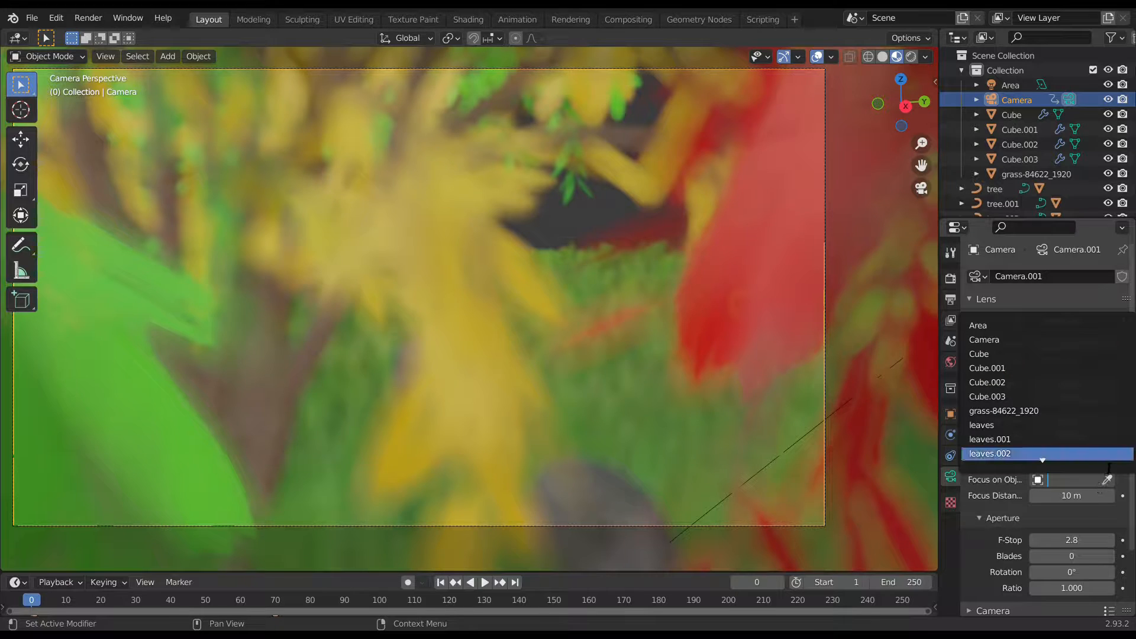
key(Return)
click(1108, 482)
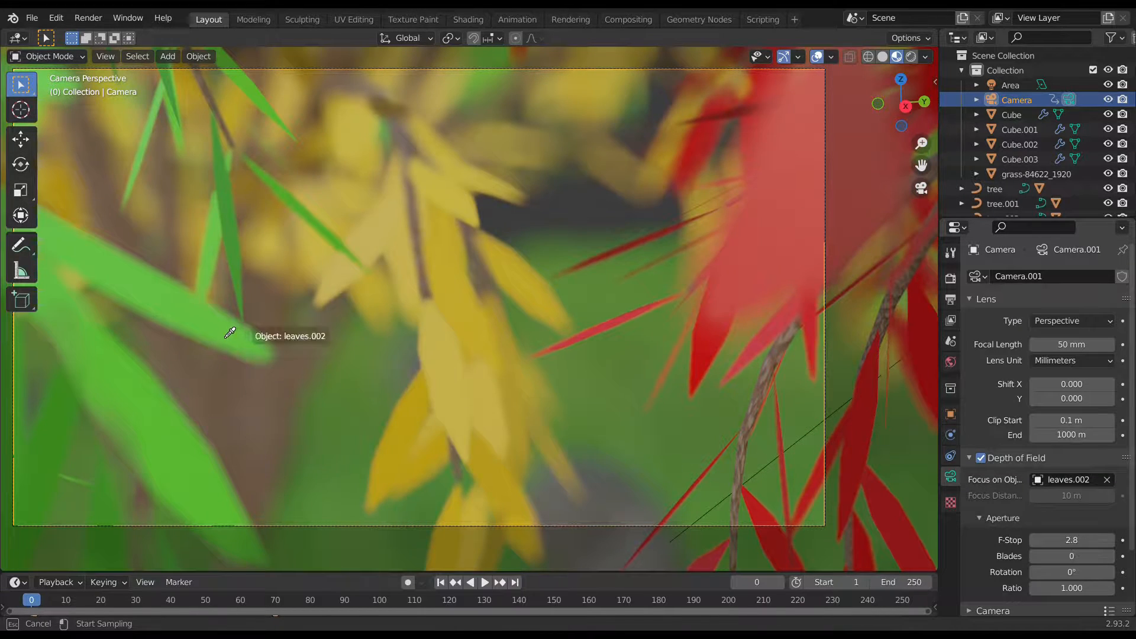
click(212, 321)
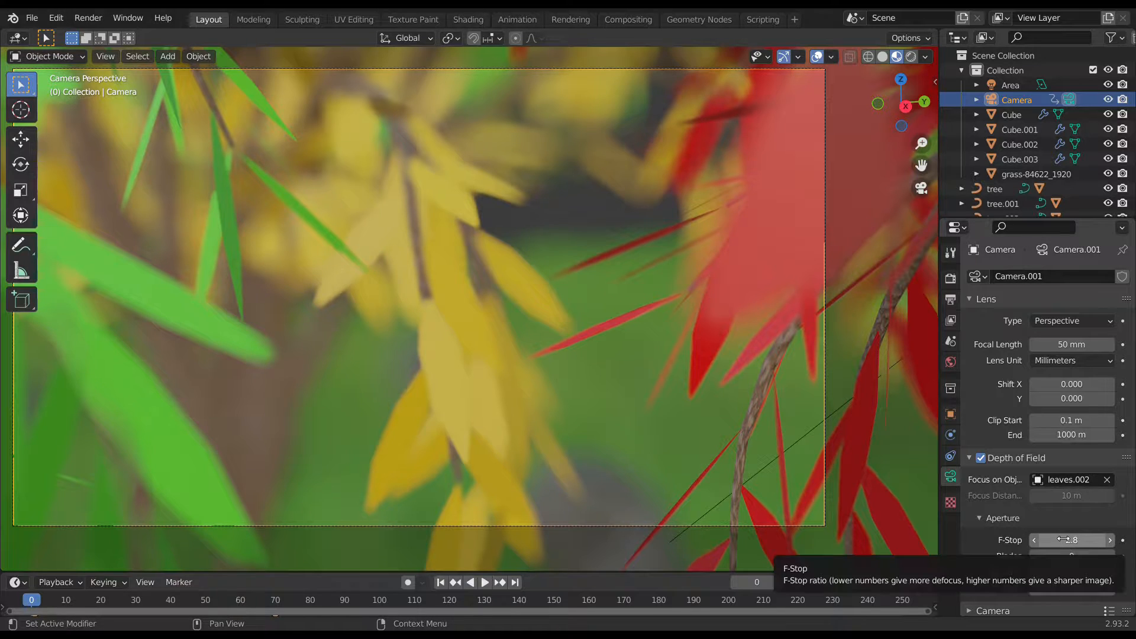
drag(1062, 542, 1132, 542)
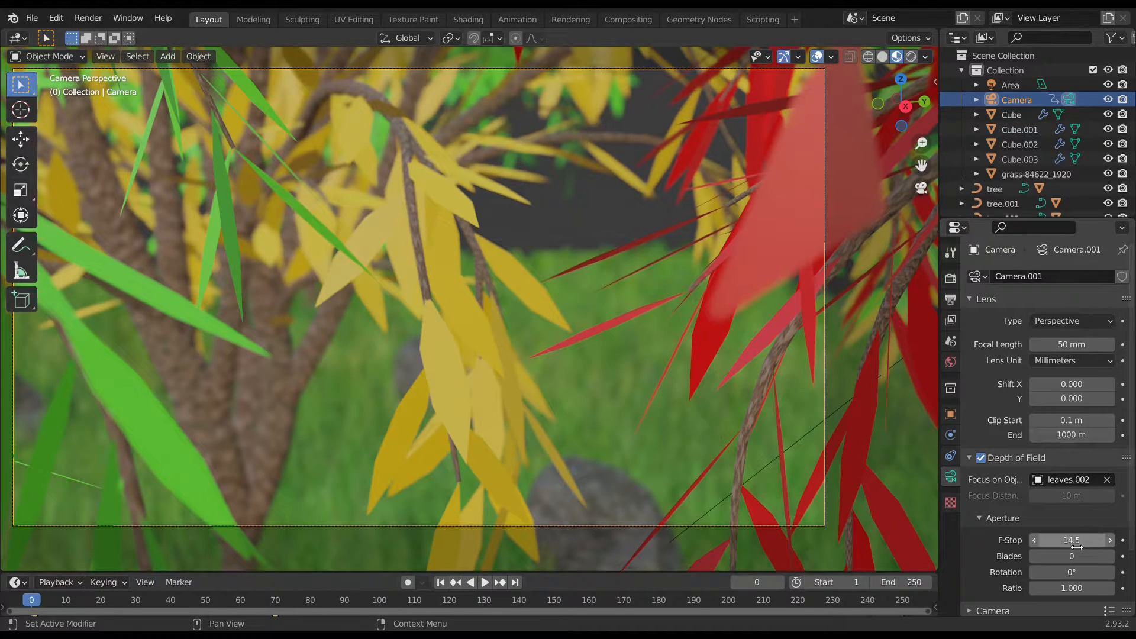
drag(1071, 539, 1089, 540)
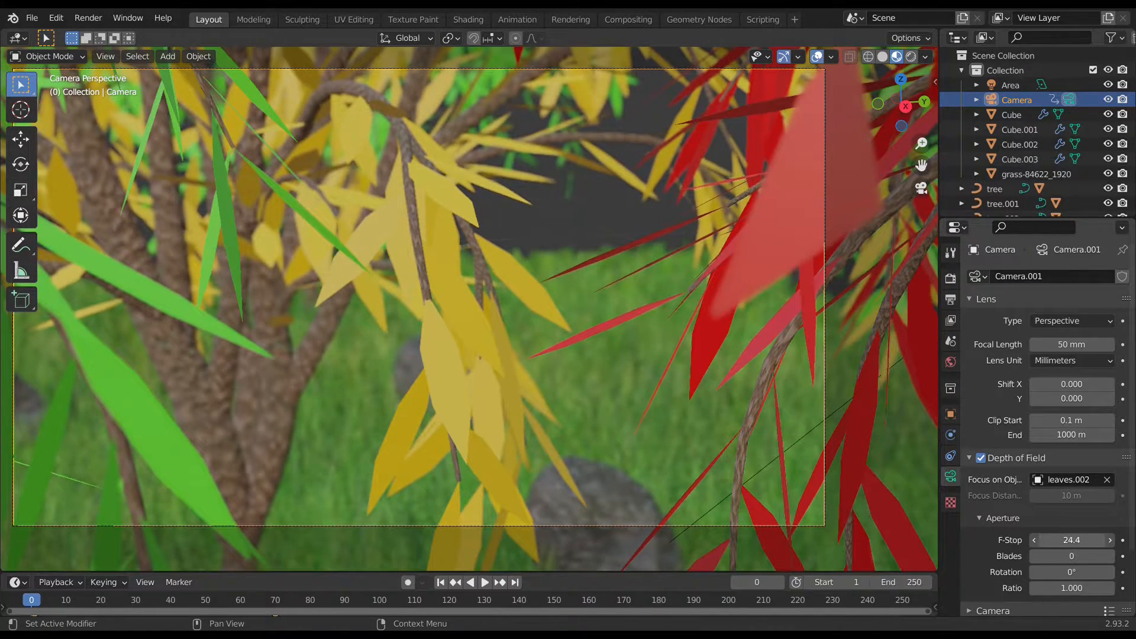